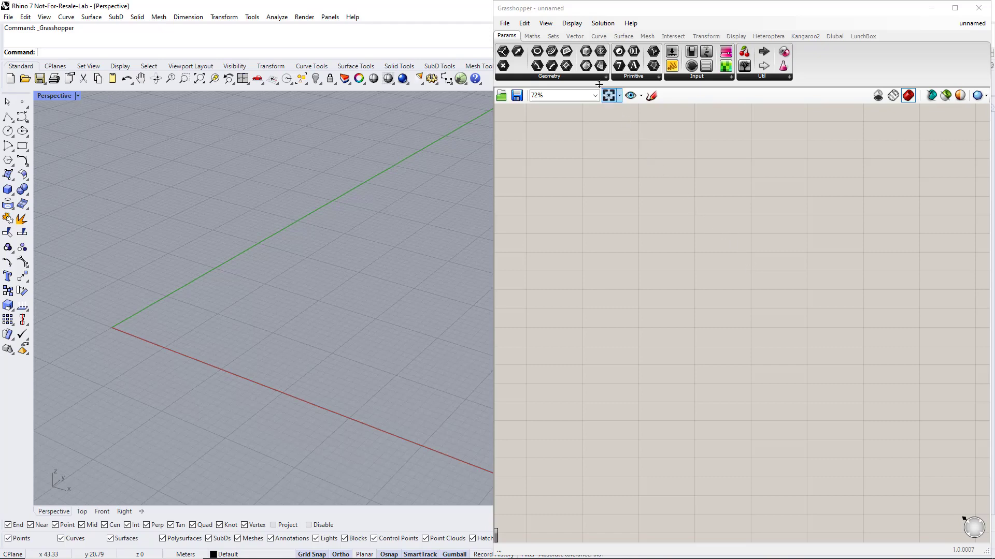
Step: Place a Construct Point component on the canvas and check which point it creates in the viewport
{"action": "left_click", "coordinate": [577, 36]}
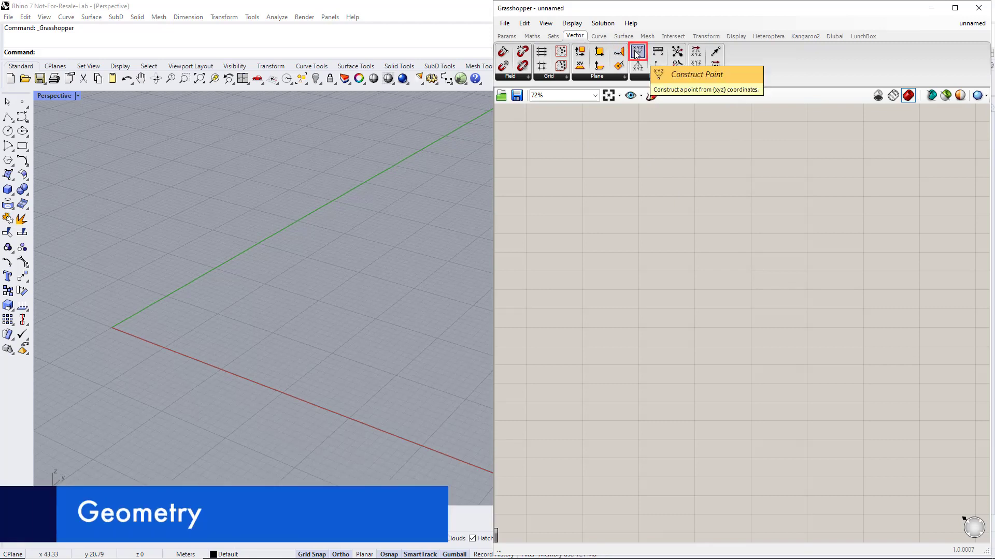
{"action": "left_click_drag", "start_coordinate": [636, 52], "coordinate": [651, 144]}
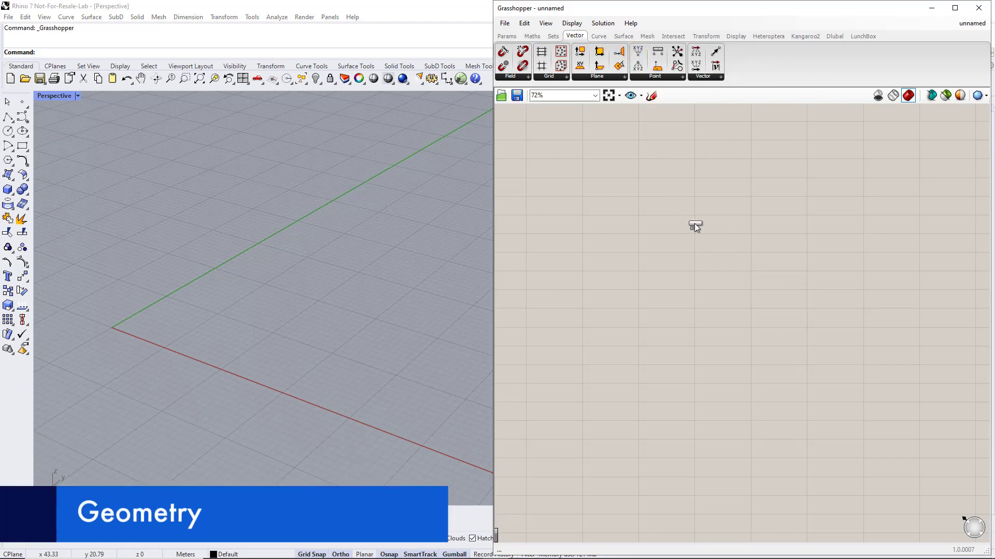
{"action": "left_click_drag", "start_coordinate": [694, 224], "coordinate": [721, 267]}
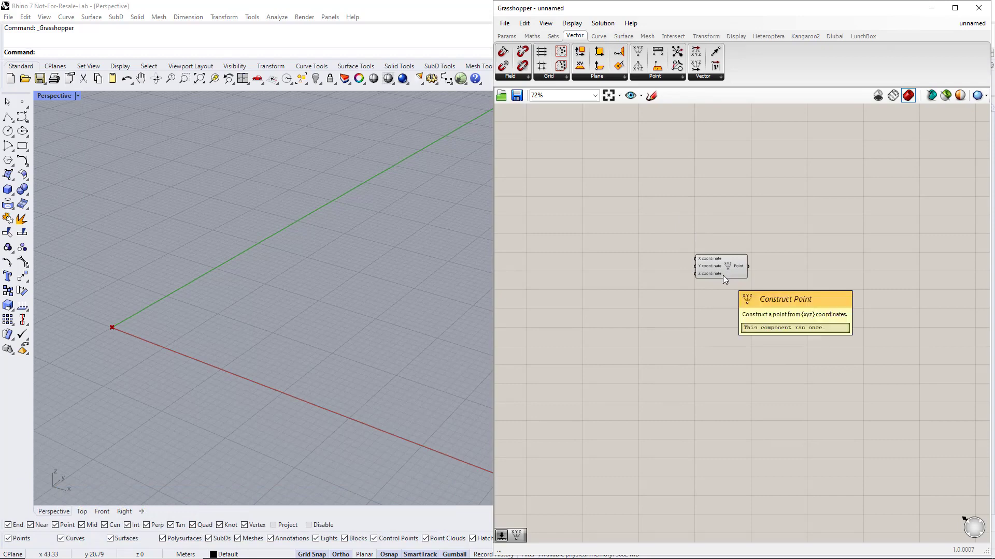
{"action": "left_click", "coordinate": [723, 274]}
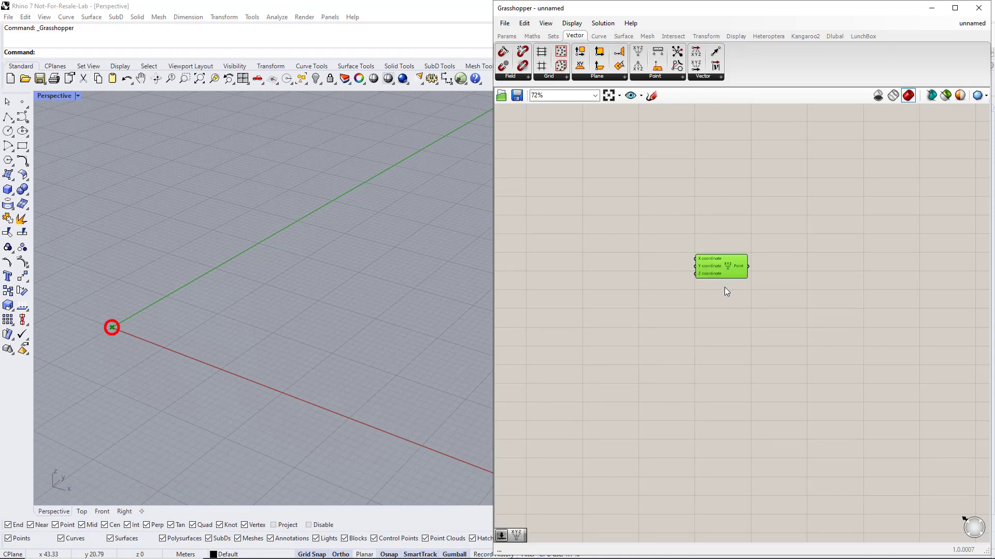
{"action": "left_click", "coordinate": [724, 291]}
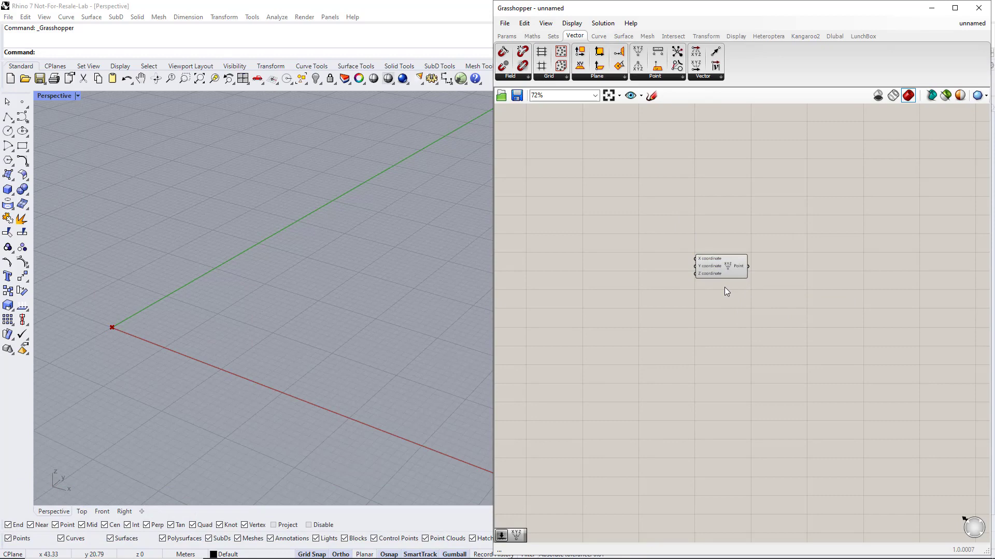
Step: Duplicate the Construct Point component twice, arranging the copies below the original
{"action": "left_click", "coordinate": [728, 268]}
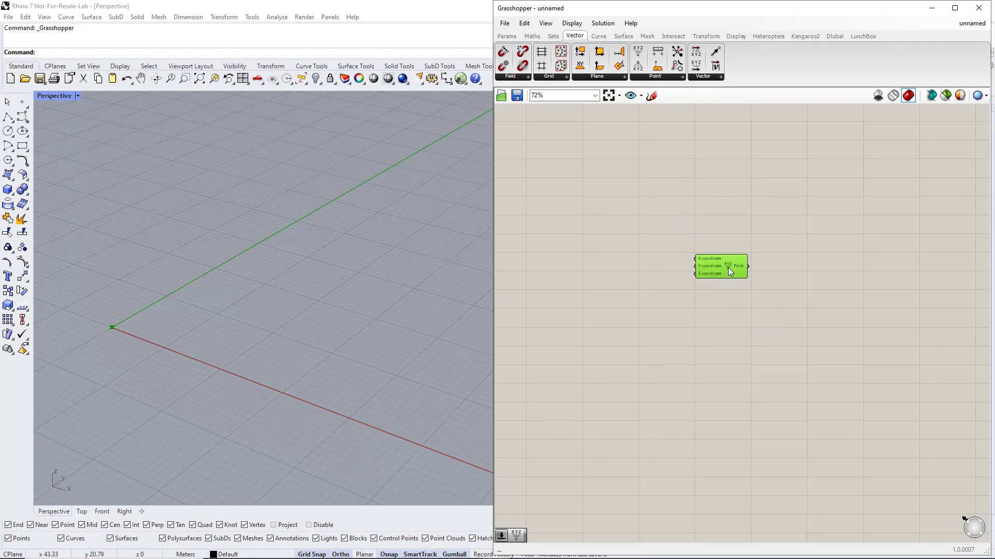
{"action": "left_click_drag", "start_coordinate": [728, 267], "coordinate": [729, 395], "text": "alt"}
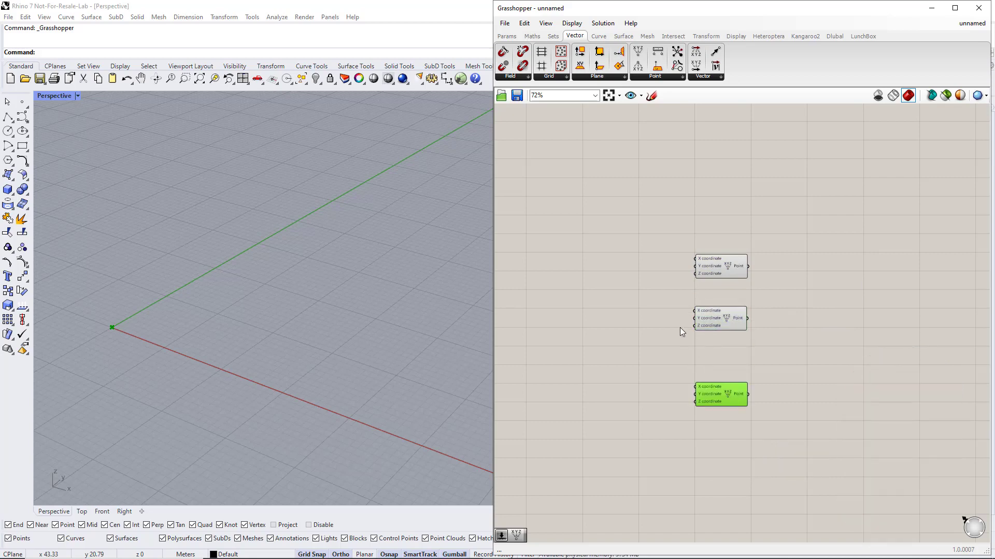
{"action": "left_click", "coordinate": [653, 315]}
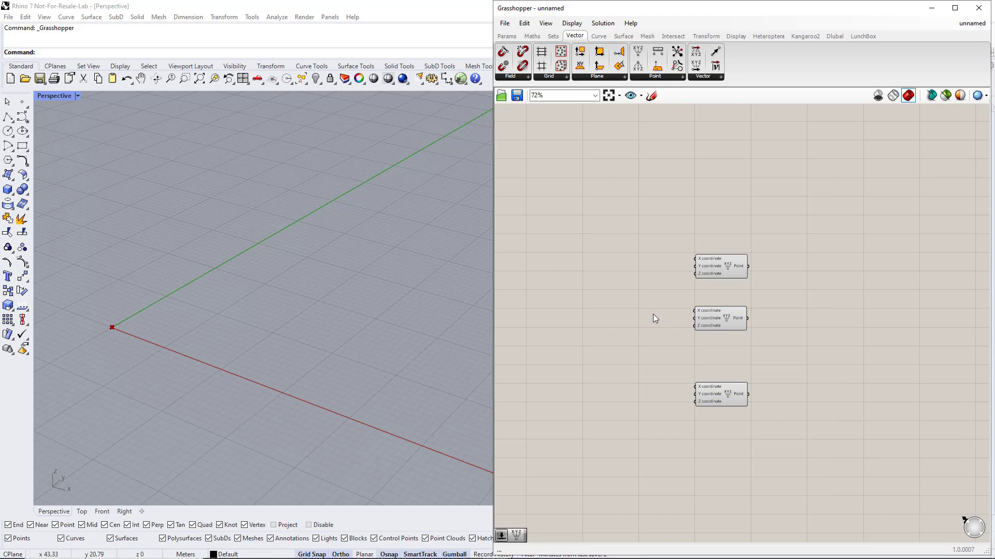
Step: Create a number slider with the range 1..50 and connect it to the X coordinate of the middle Construct Point
{"action": "double_click", "coordinate": [635, 312]}
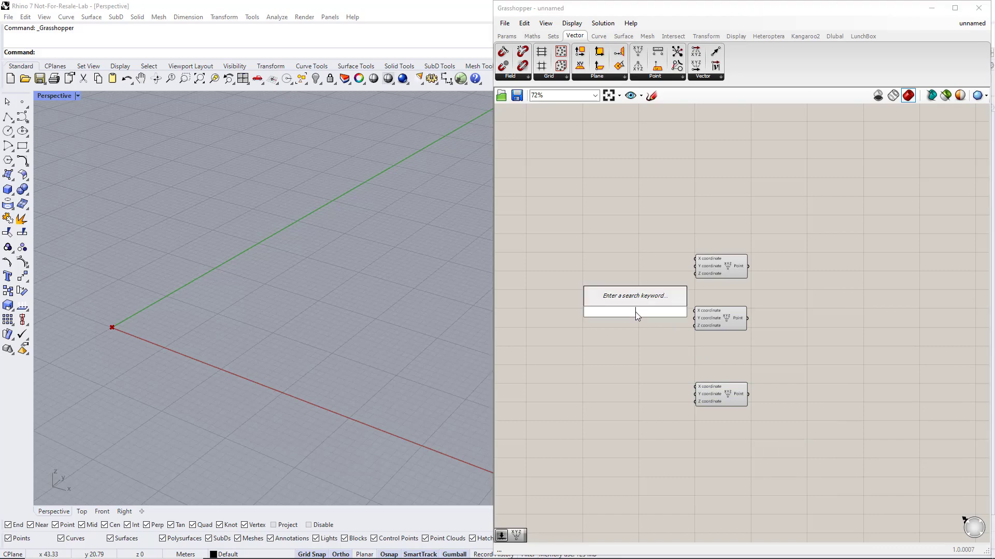
{"action": "type", "text": "1.50"}
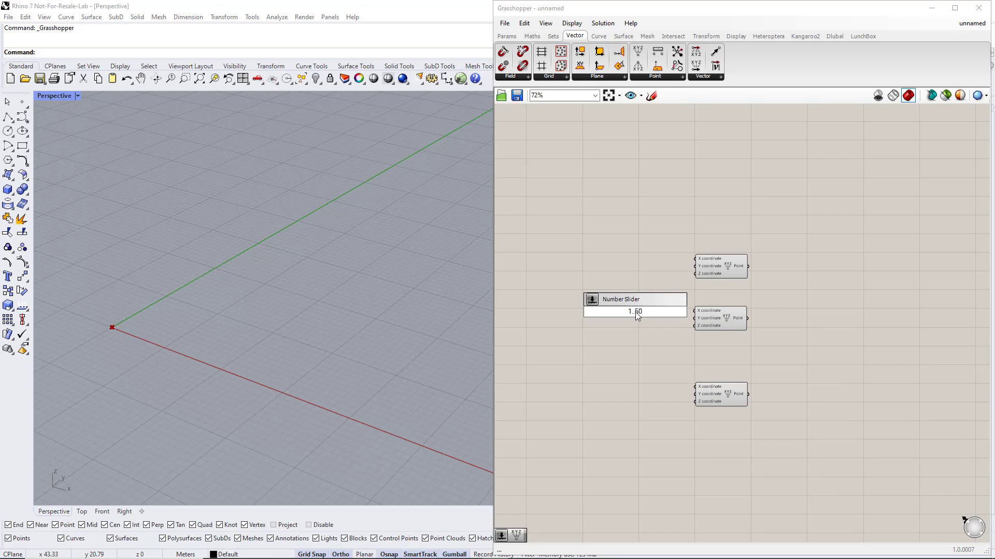
{"action": "key", "text": "Return"}
{"action": "left_click_drag", "start_coordinate": [674, 312], "coordinate": [687, 311]}
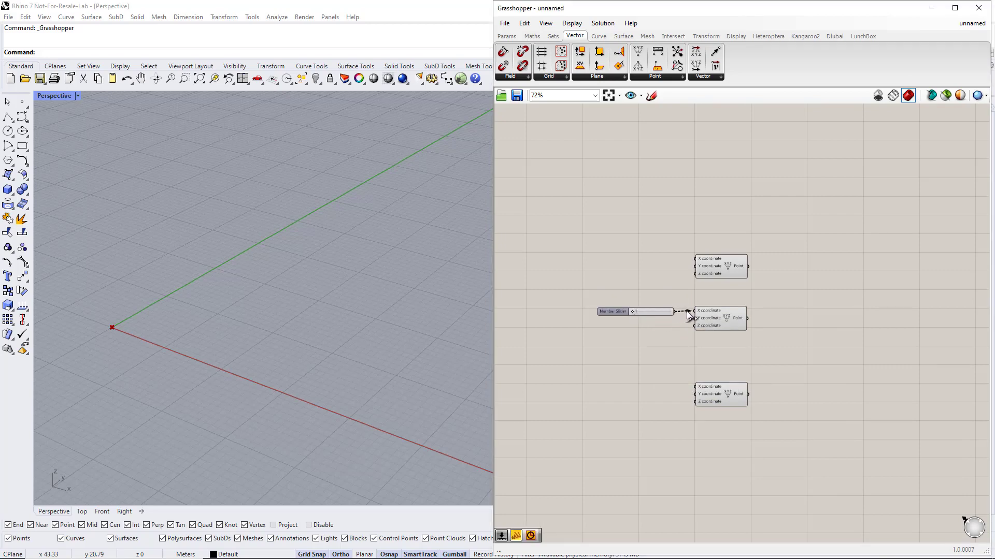
Step: Rename the new number slider as Width and set its value to 20
{"action": "right_click", "coordinate": [613, 311]}
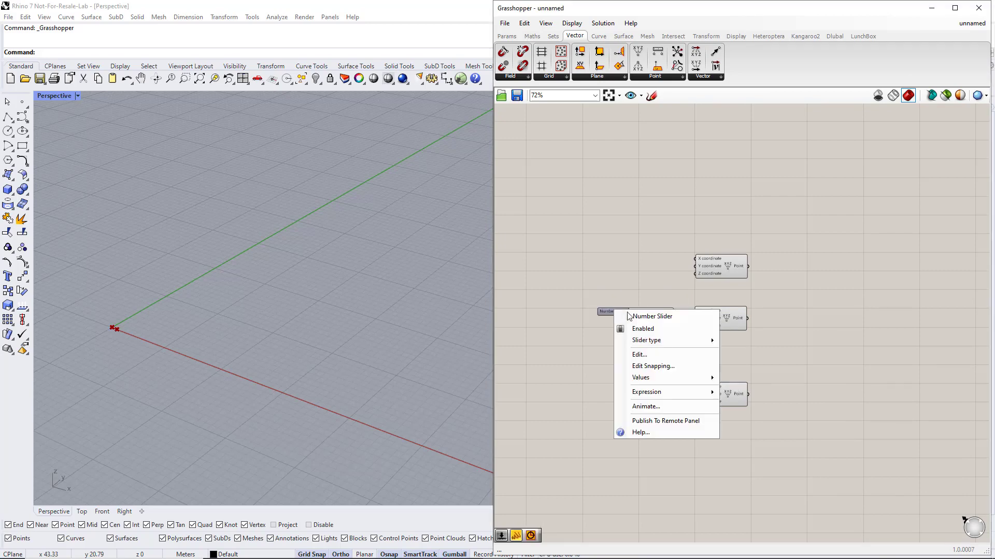
{"action": "type", "text": "Width"}
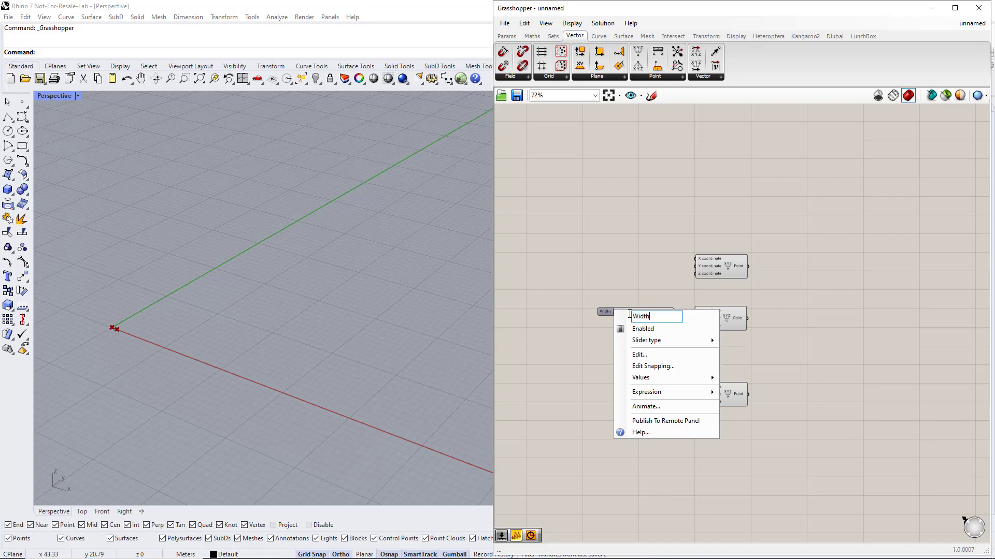
{"action": "key", "text": "Return"}
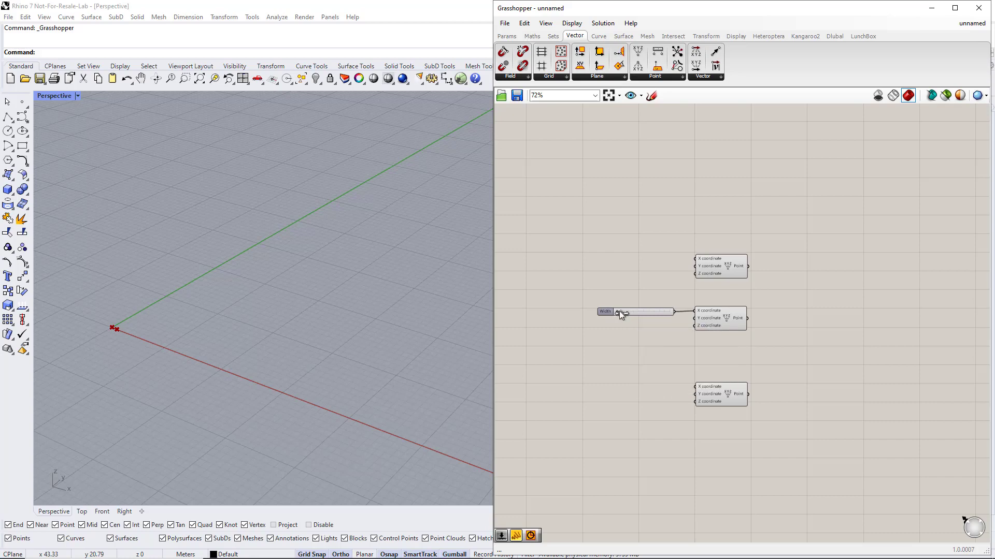
{"action": "left_click_drag", "start_coordinate": [619, 313], "coordinate": [639, 314]}
Step: Add a Division component beside the lowest Construct Point and feed the Width slider into its A input
{"action": "left_click", "coordinate": [534, 38]}
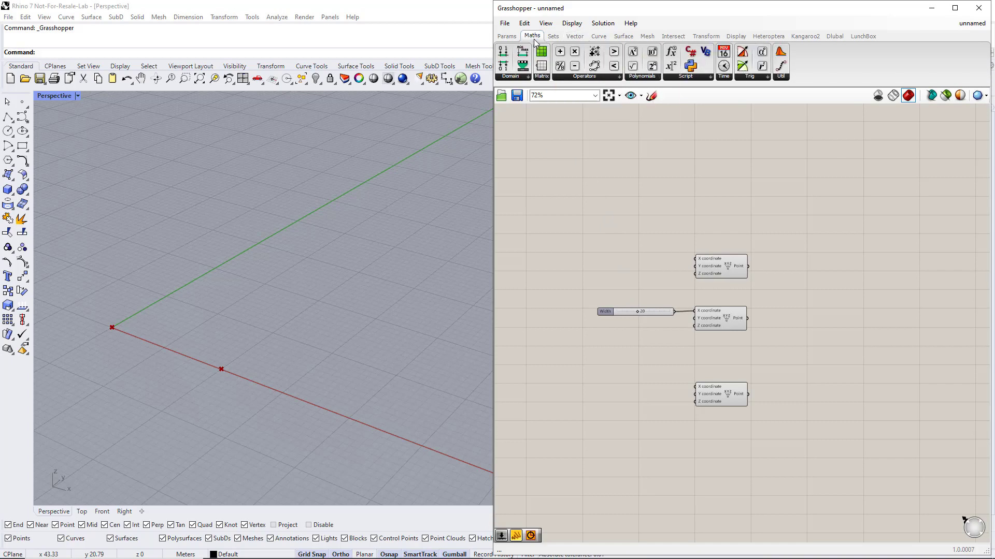
{"action": "left_click", "coordinate": [604, 76]}
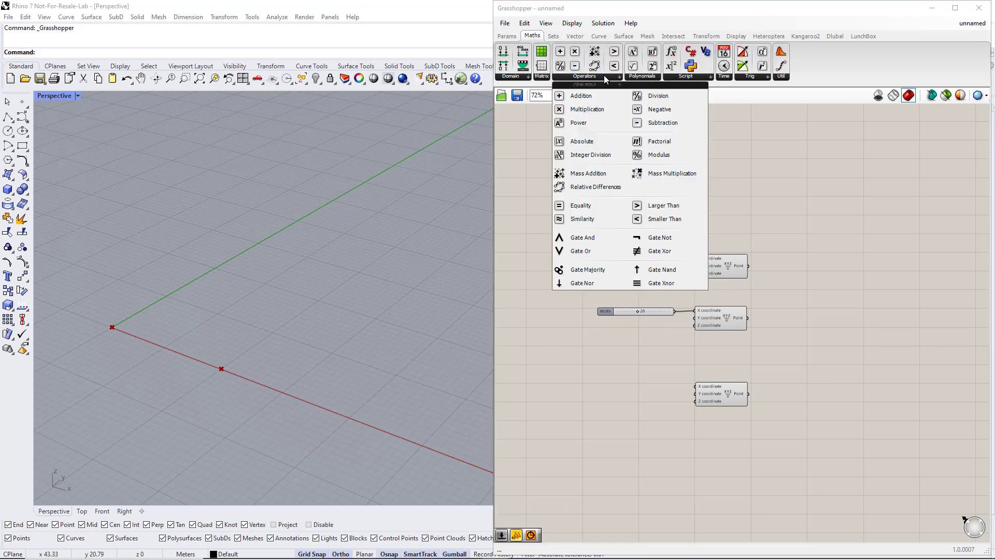
{"action": "left_click", "coordinate": [648, 96]}
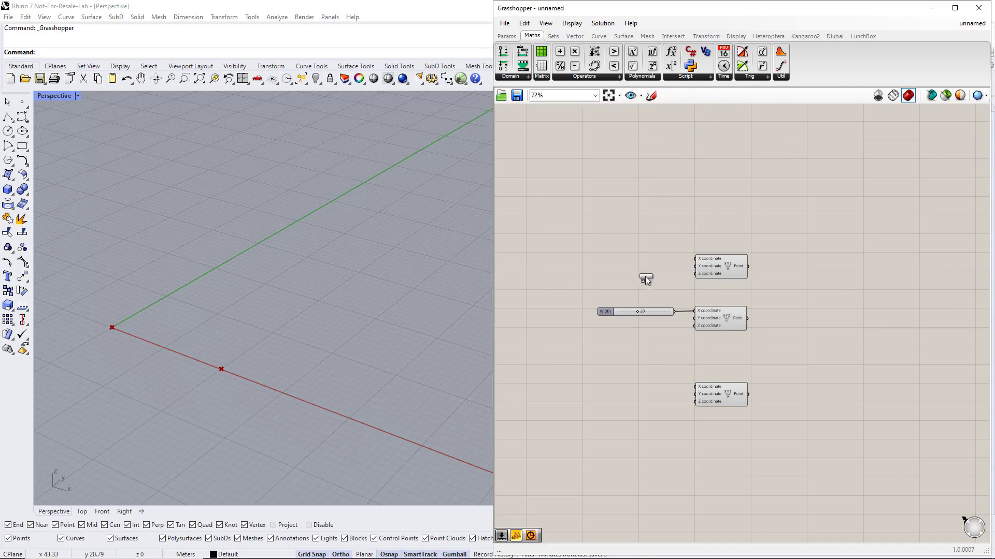
{"action": "left_click", "coordinate": [645, 386]}
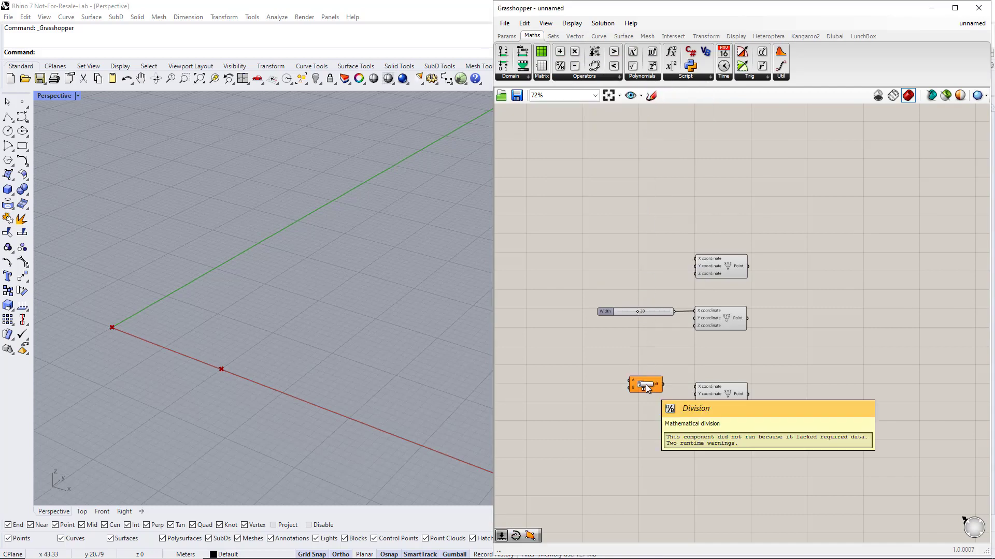
{"action": "left_click_drag", "start_coordinate": [628, 380], "coordinate": [676, 320]}
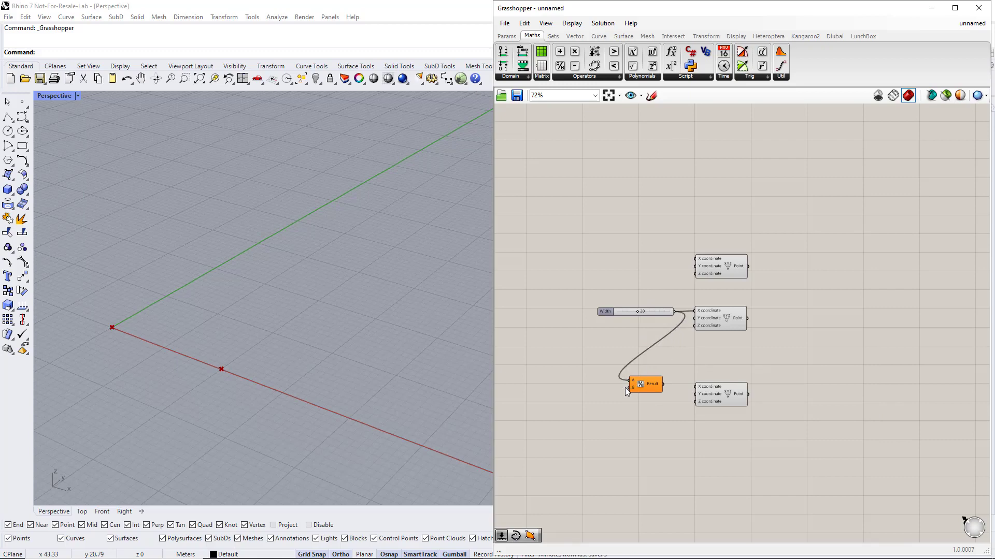
Step: Create a panel containing 2 as the divisor B, and connect the division result to the lowest point's X coordinate
{"action": "double_click", "coordinate": [584, 399]}
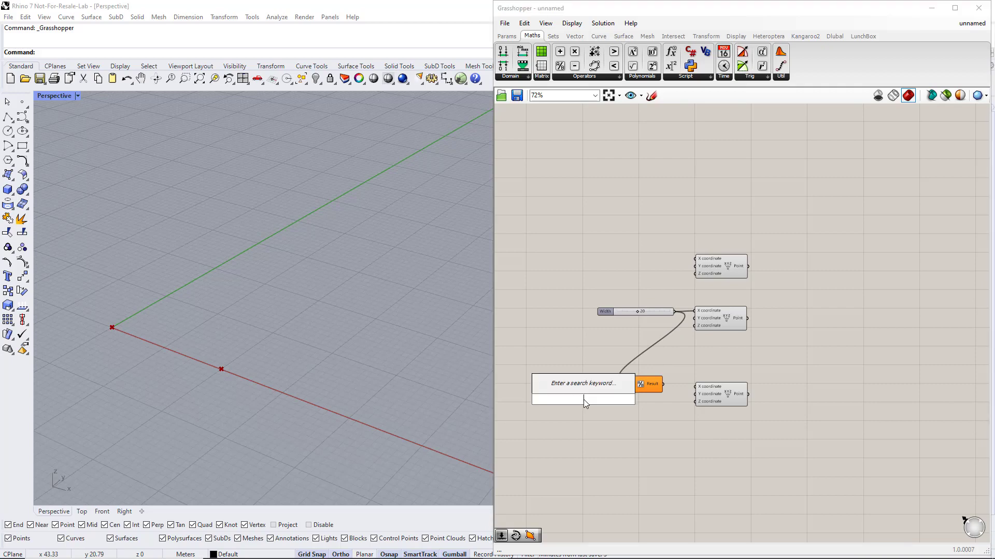
{"action": "type", "text": "//"}
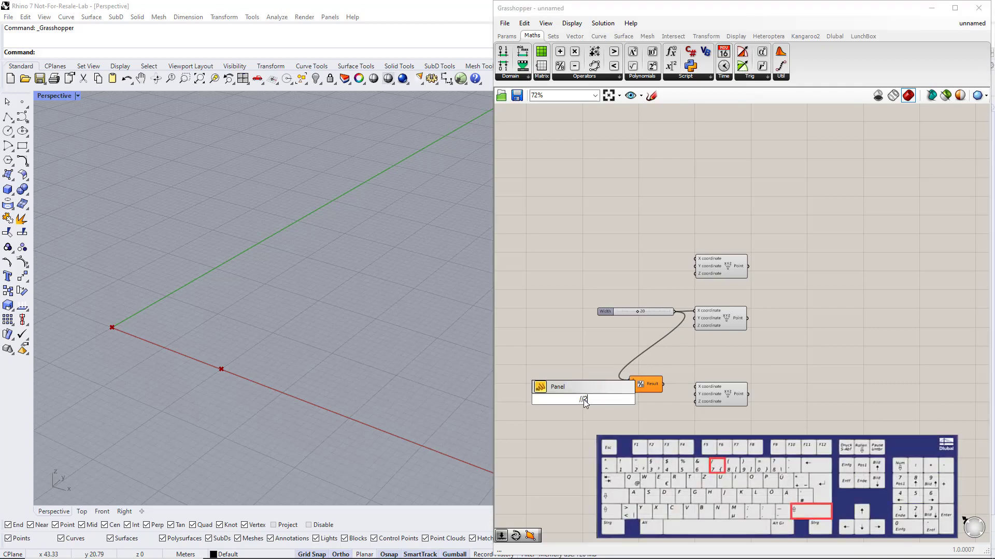
{"action": "key", "text": "Return"}
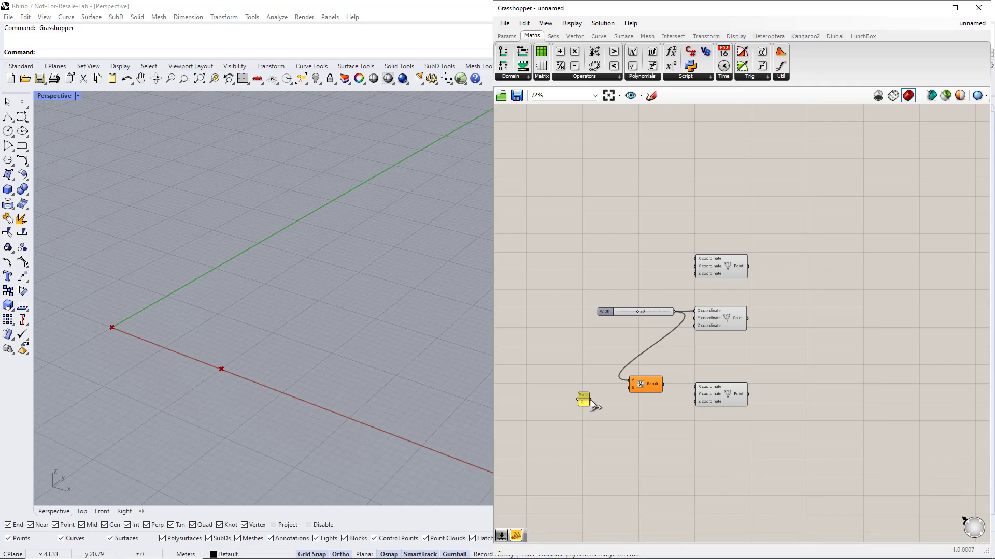
{"action": "left_click_drag", "start_coordinate": [618, 393], "coordinate": [626, 389]}
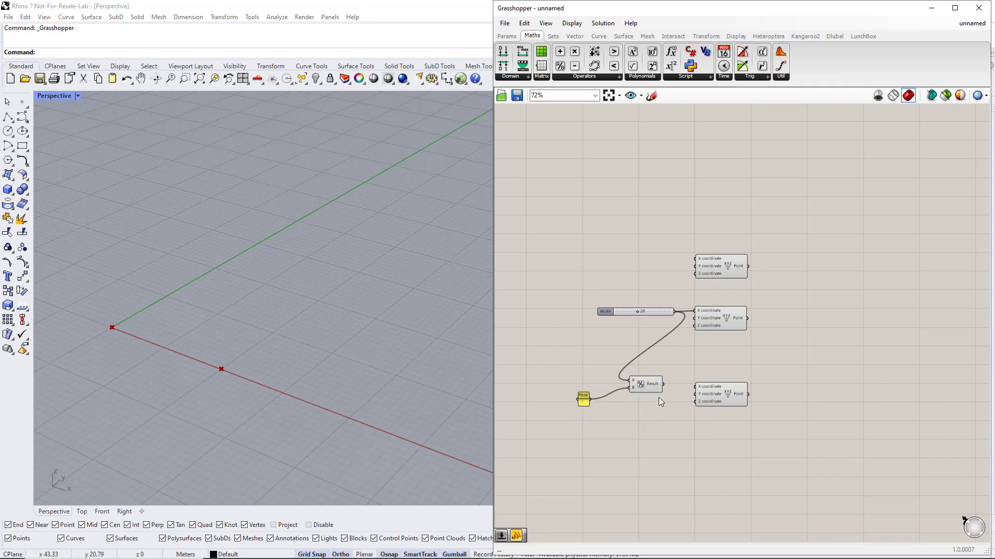
{"action": "left_click_drag", "start_coordinate": [699, 392], "coordinate": [695, 388]}
Step: Create a number slider with the range 0..10 and connect it to the lowest Construct Point's Z coordinate
{"action": "double_click", "coordinate": [630, 418]}
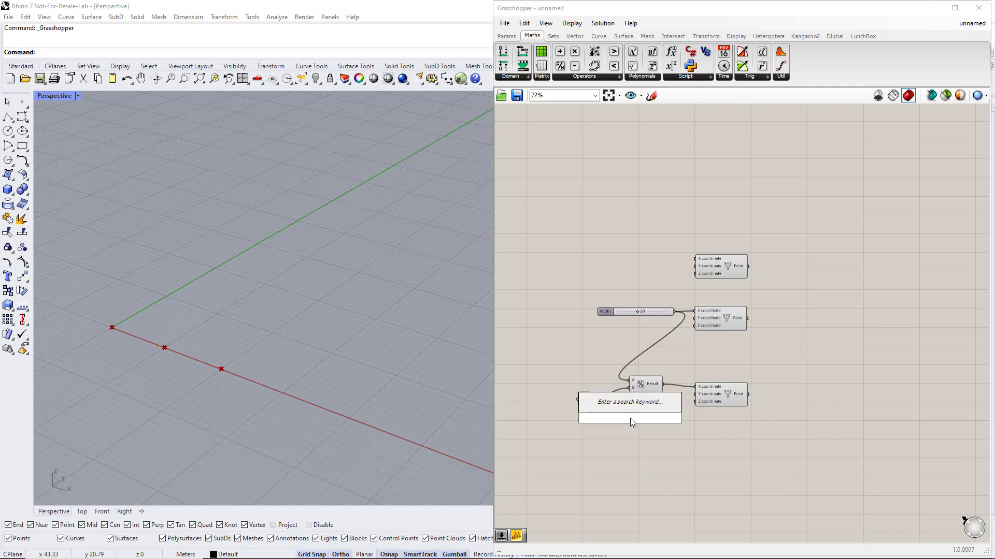
{"action": "type", "text": "0.10"}
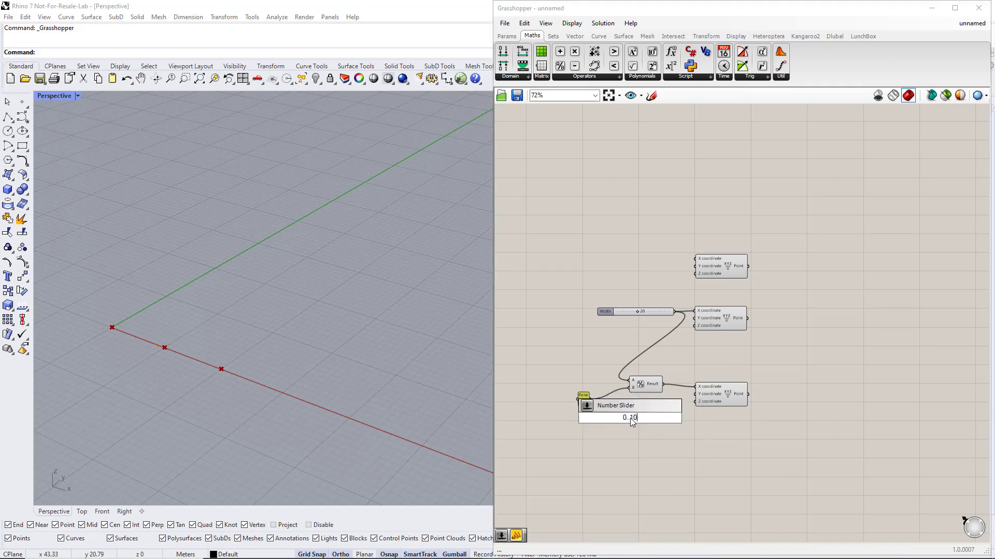
{"action": "type", "text": "..10"}
{"action": "key", "text": "Return"}
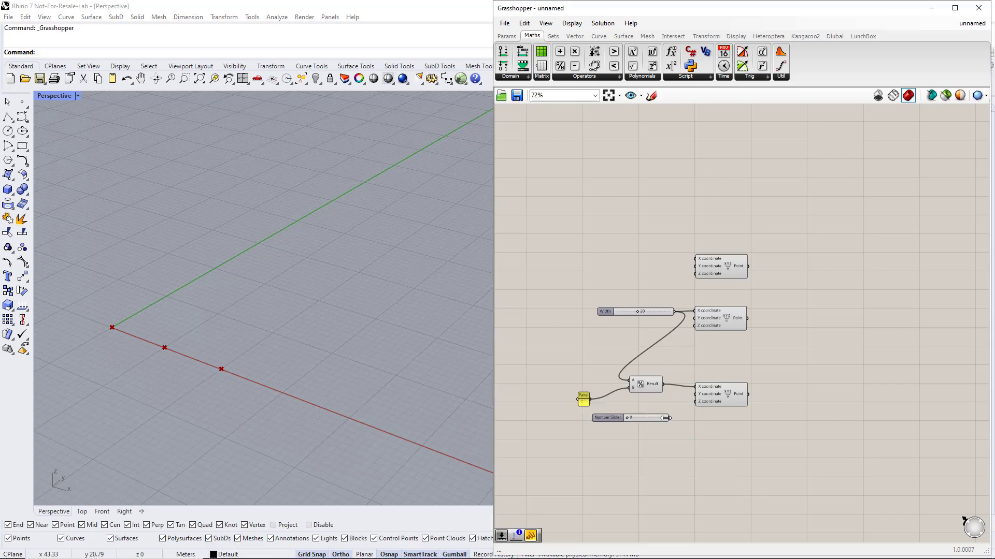
{"action": "left_click_drag", "start_coordinate": [681, 412], "coordinate": [695, 402]}
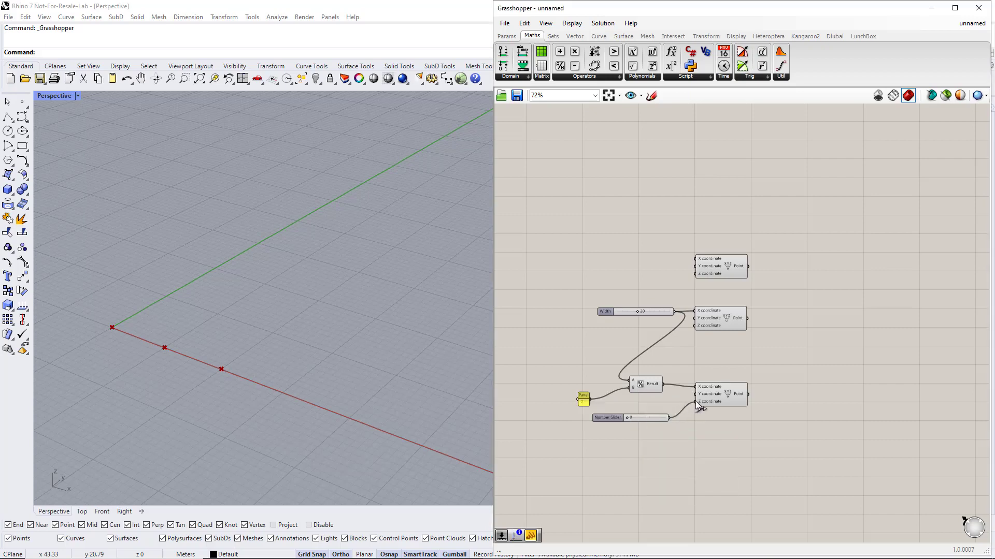
Step: Rename the Z coordinate slider as Height with a value of 2, and set the Width slider to 30
{"action": "right_click", "coordinate": [609, 418]}
{"action": "type", "text": "Height"}
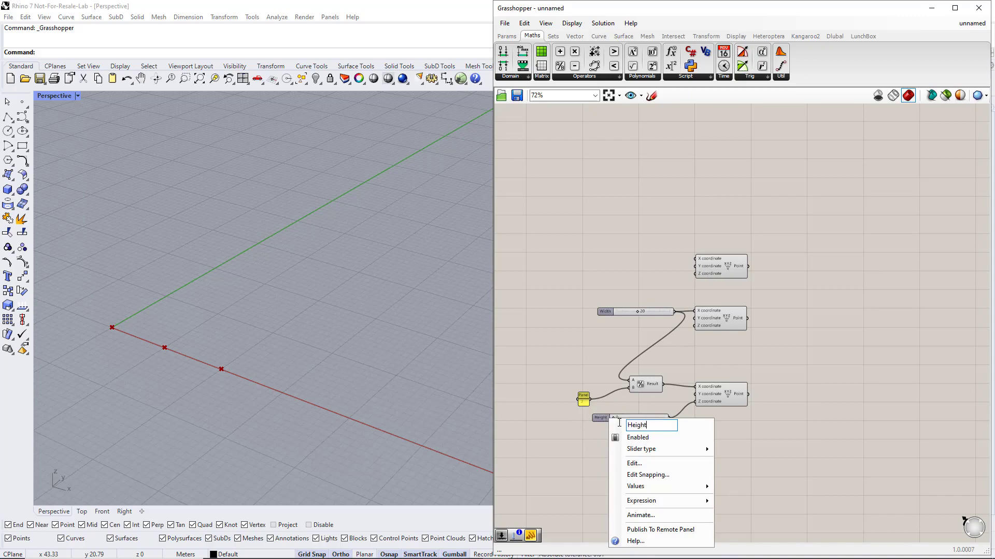
{"action": "key", "text": "Return"}
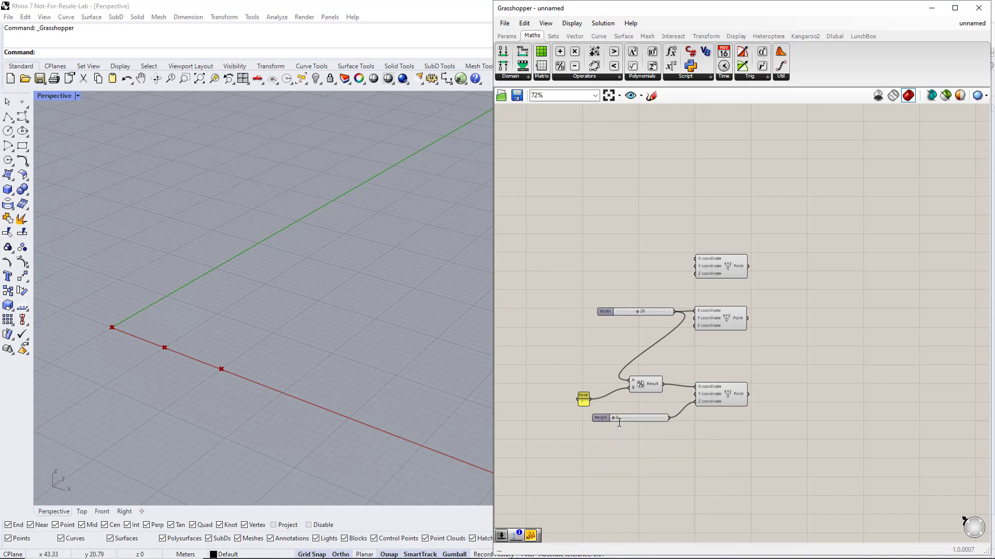
{"action": "left_click_drag", "start_coordinate": [614, 417], "coordinate": [623, 418]}
{"action": "mouse_move", "coordinate": [640, 313]}
{"action": "left_mouse_down"}
{"action": "mouse_move", "coordinate": [621, 312]}
{"action": "mouse_move", "coordinate": [648, 314]}
{"action": "left_mouse_up"}
Step: Place an Interpolate curve component to the right of the three Construct Point components
{"action": "left_click", "coordinate": [600, 37]}
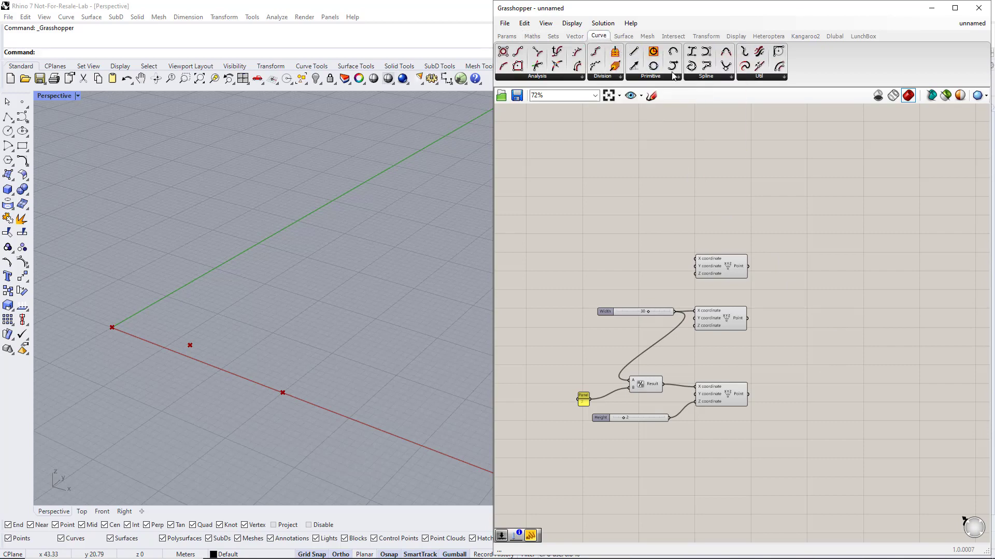
{"action": "left_click", "coordinate": [699, 77]}
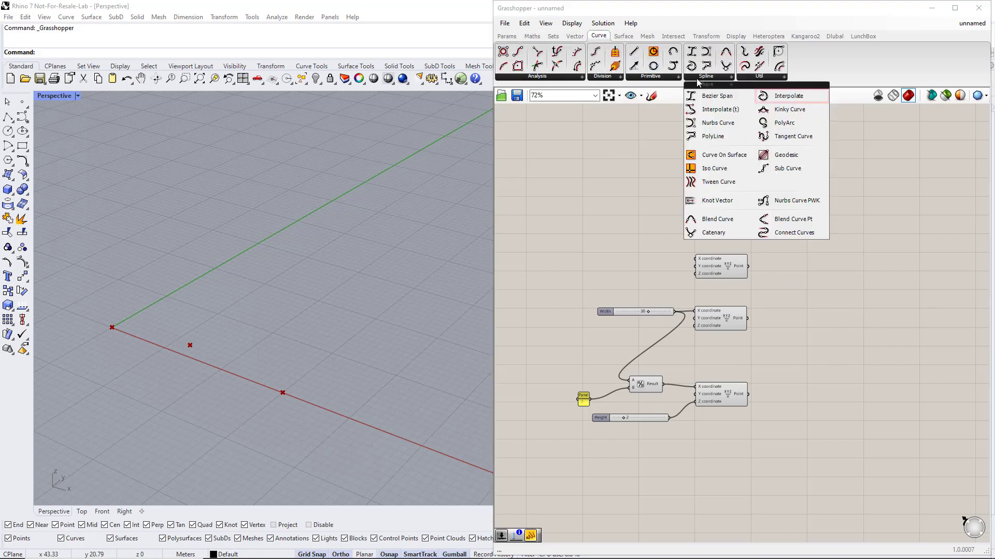
{"action": "left_click", "coordinate": [777, 100]}
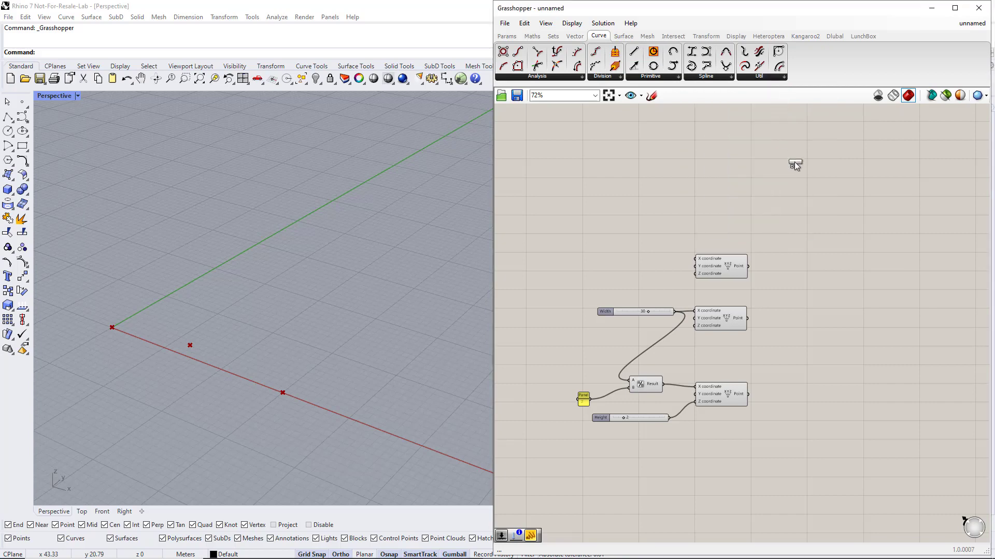
{"action": "left_click", "coordinate": [824, 328]}
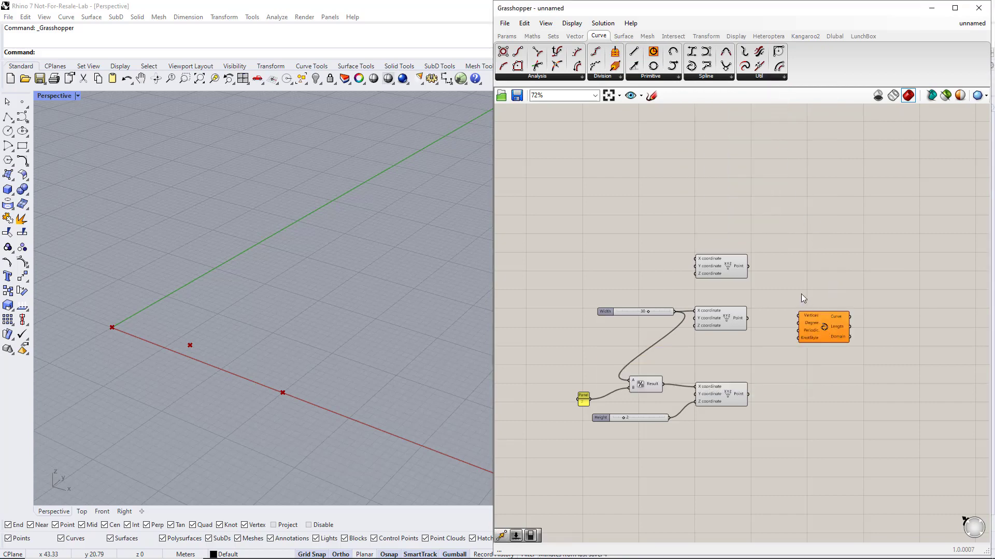
Step: Connect the outputs of all three Construct Point components to the Interpolate component's Vertices input
{"action": "left_click", "coordinate": [731, 265]}
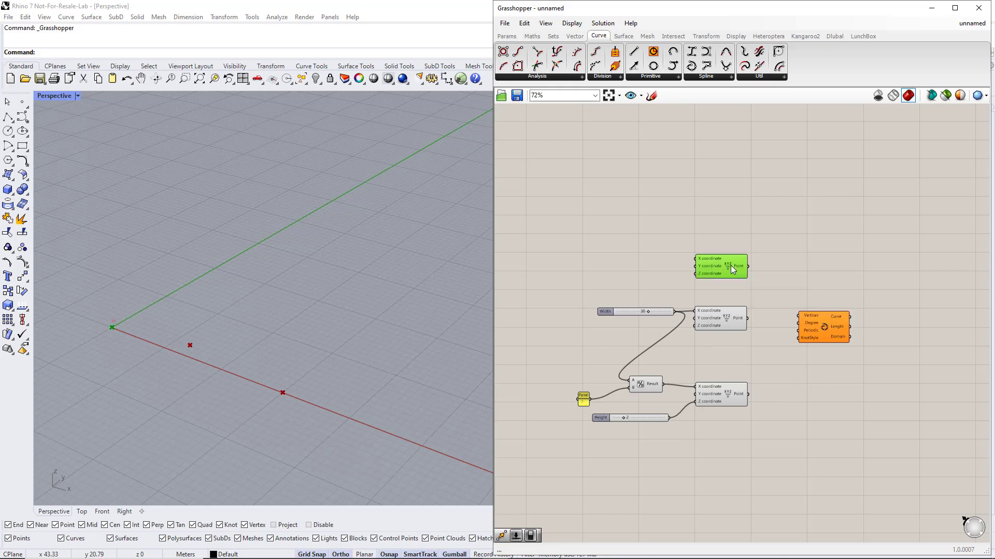
{"action": "left_click_drag", "start_coordinate": [748, 266], "coordinate": [800, 320]}
{"action": "left_click", "coordinate": [735, 321]}
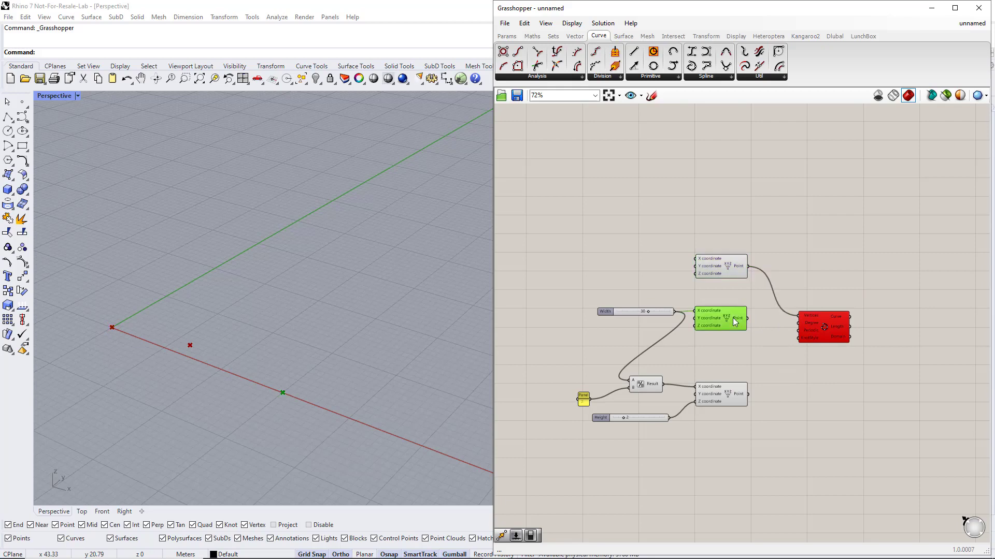
{"action": "left_click", "coordinate": [731, 392]}
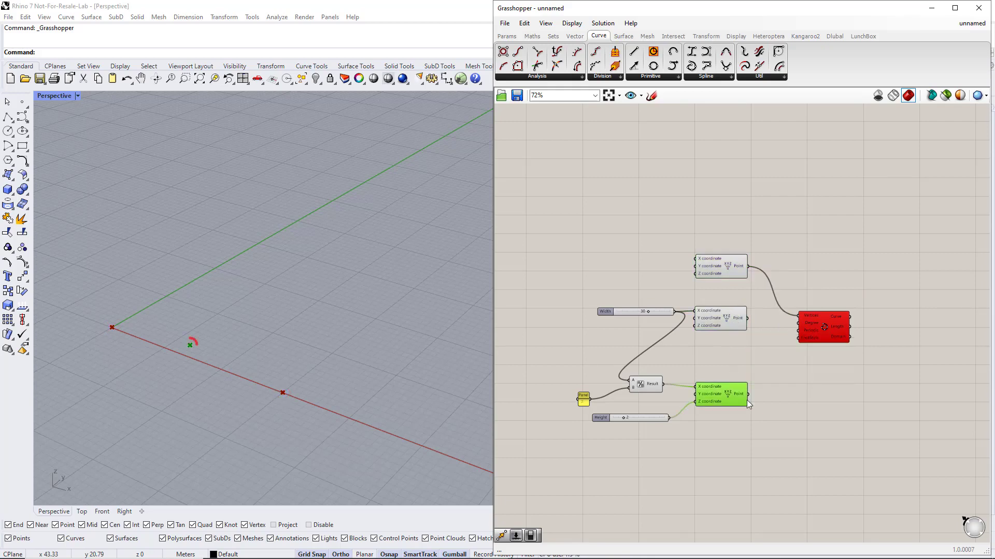
{"action": "left_click_drag", "start_coordinate": [749, 394], "coordinate": [853, 329], "text": "shift"}
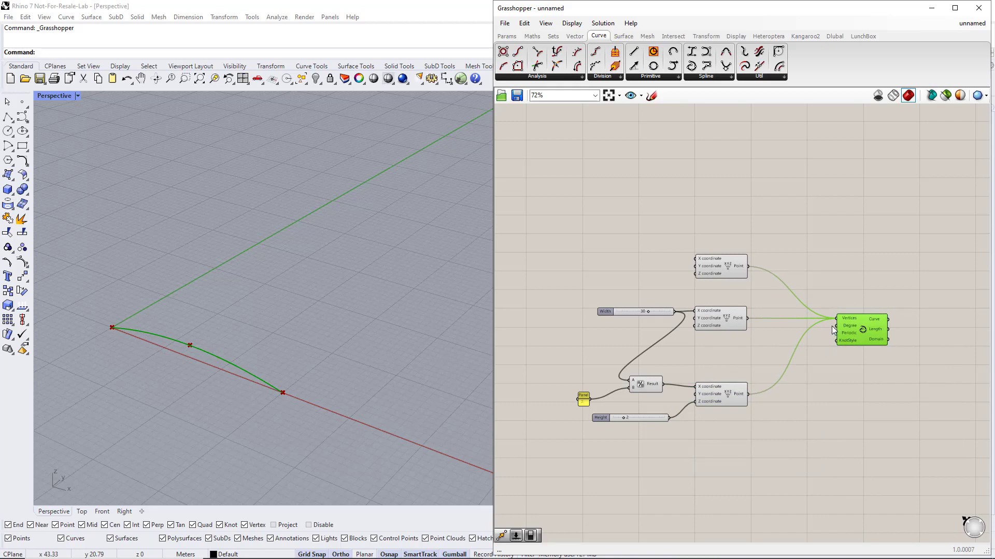
{"action": "left_click", "coordinate": [786, 335]}
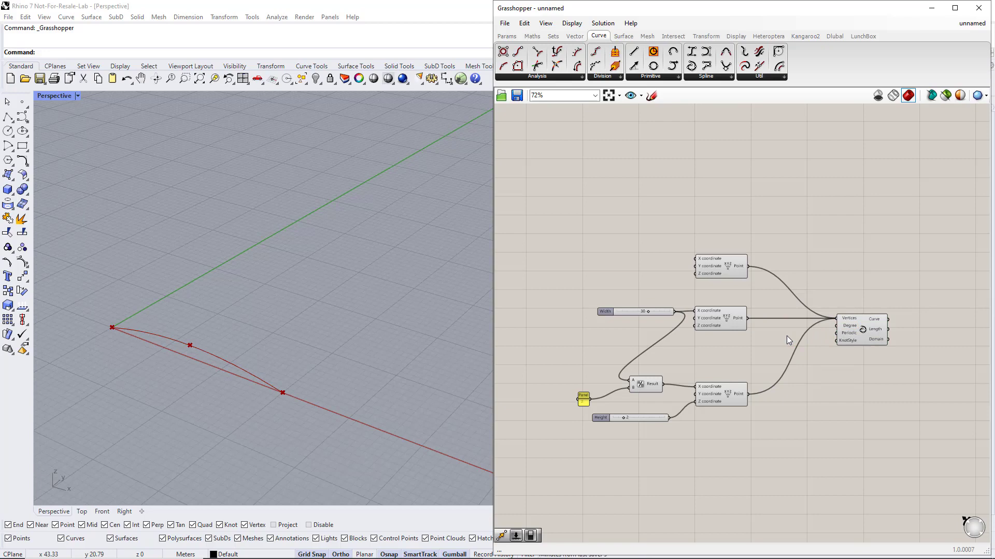
Step: Create a number slider with the range 1..5 and connect it to the Interpolate component's Degree input
{"action": "double_click", "coordinate": [786, 336]}
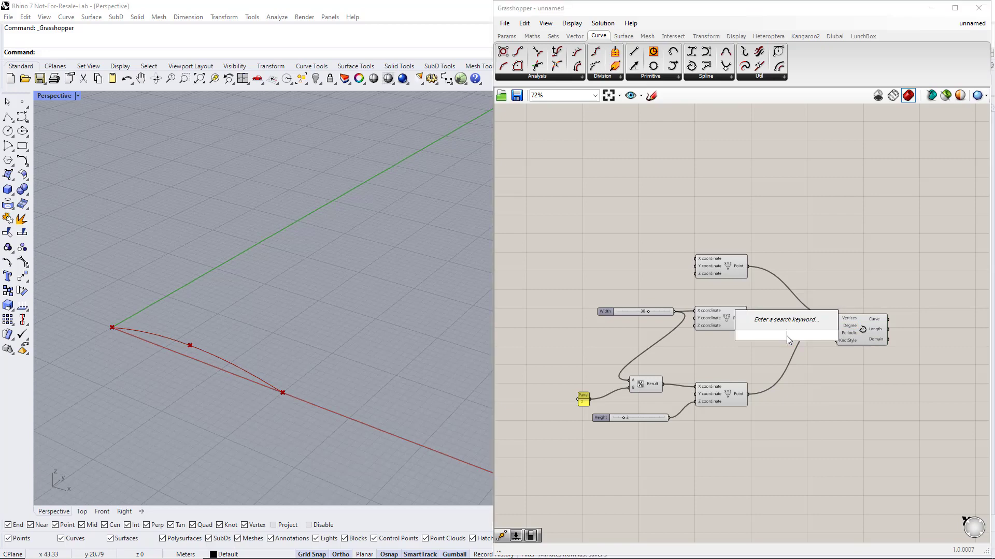
{"action": "type", "text": "1.5"}
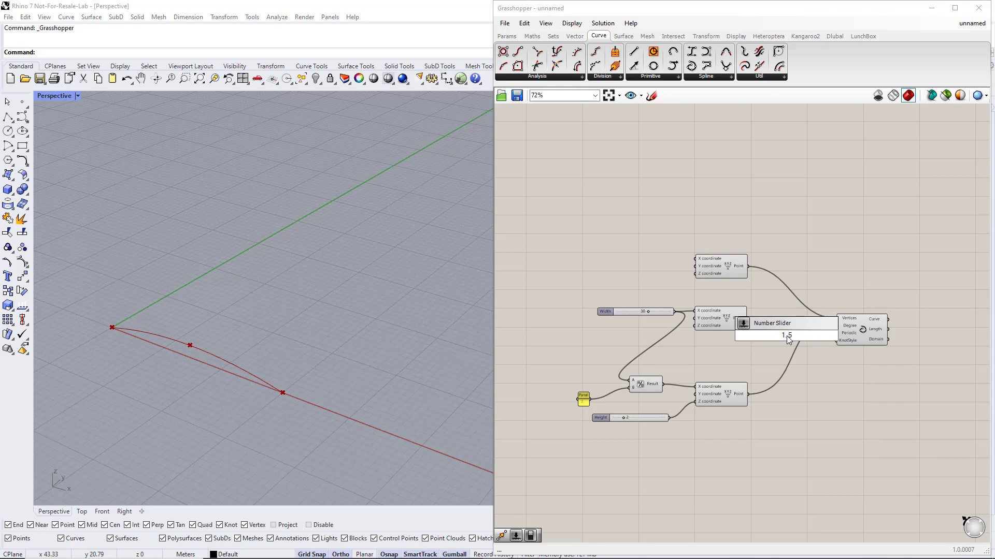
{"action": "key", "text": "Return"}
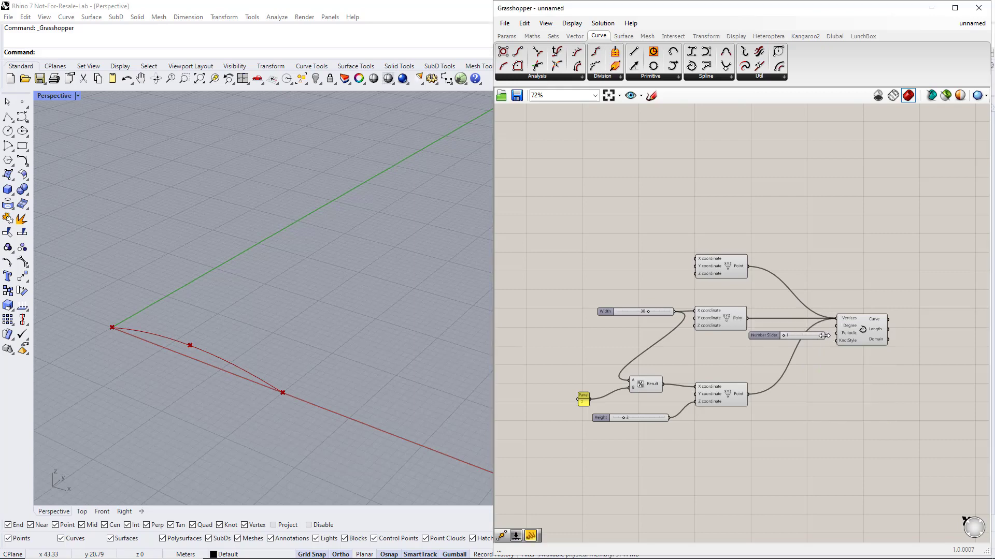
{"action": "left_click_drag", "start_coordinate": [824, 337], "coordinate": [835, 327]}
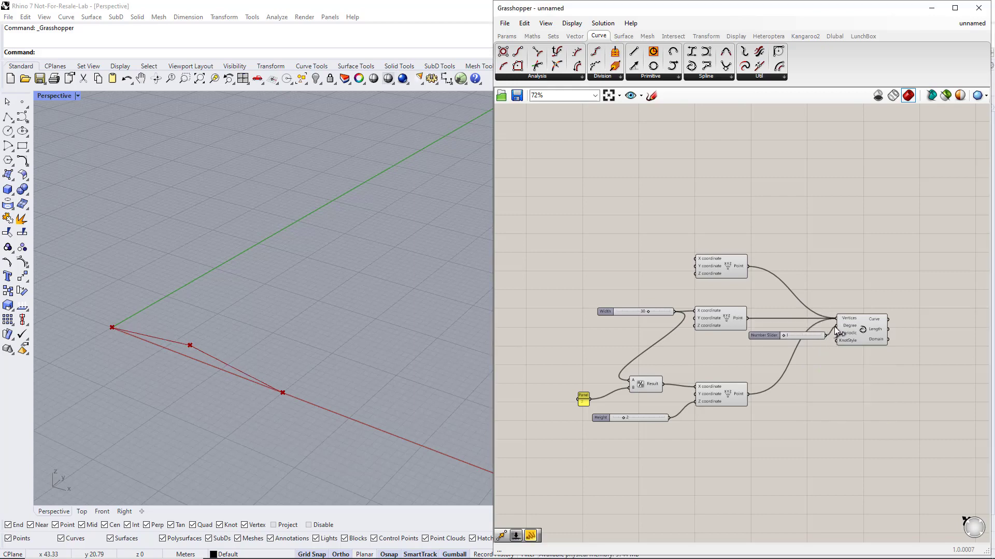
Step: Set the Degree slider to 3
{"action": "scroll", "coordinate": [789, 333], "scroll_direction": "up", "scroll_amount": 3}
{"action": "double_click", "coordinate": [789, 334]}
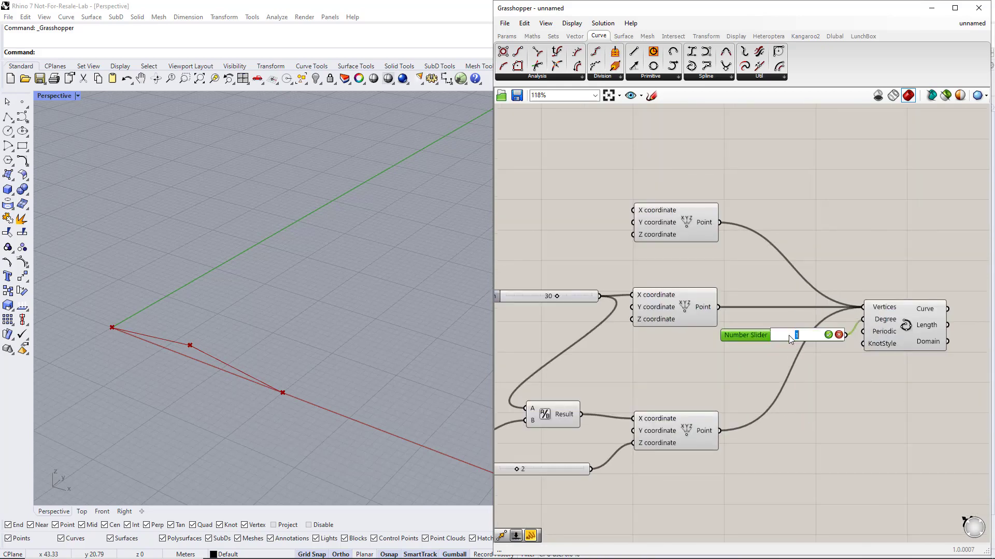
{"action": "key", "text": "Return"}
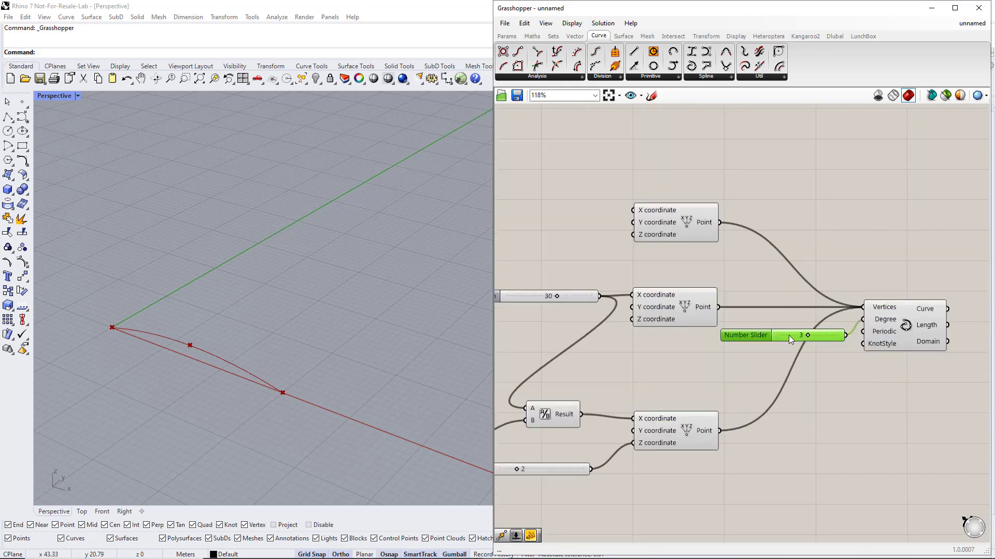
{"action": "left_click", "coordinate": [888, 329]}
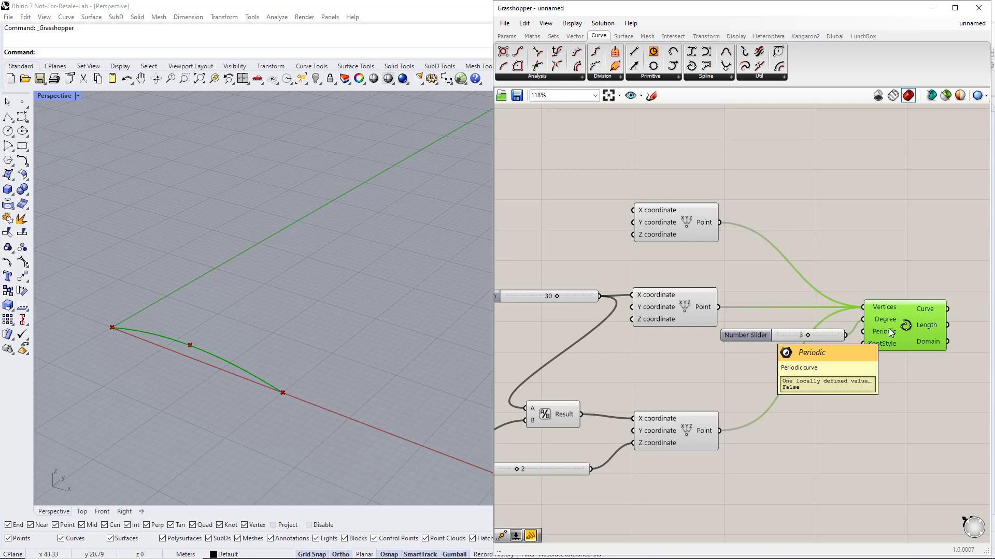
Step: Place a Move component to the right of the Interpolate component and connect the interpolated Curve to its Geometry input
{"action": "scroll", "coordinate": [888, 329], "scroll_direction": "down", "scroll_amount": 2}
{"action": "right_click_drag", "start_coordinate": [893, 360], "coordinate": [797, 339]}
{"action": "left_click", "coordinate": [853, 310]}
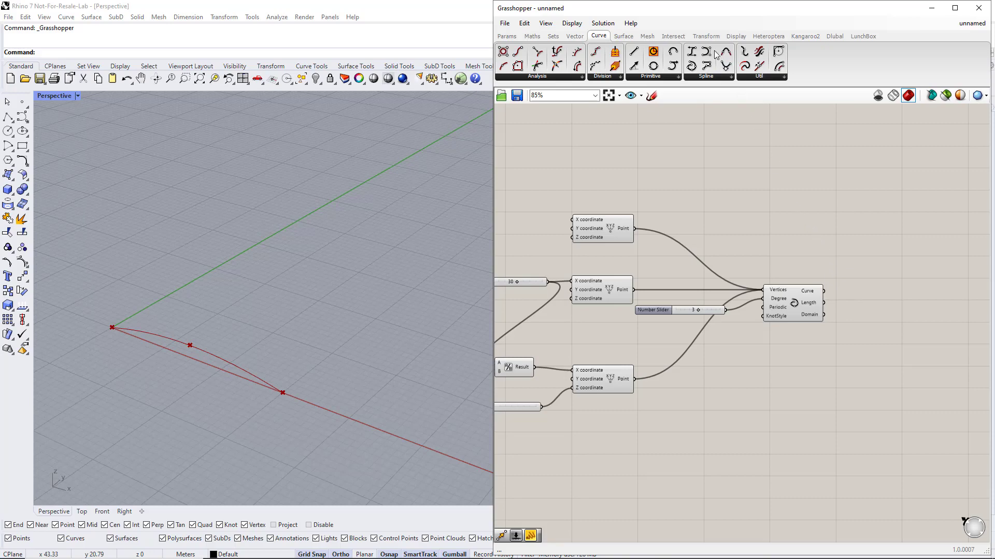
{"action": "left_click", "coordinate": [706, 36]}
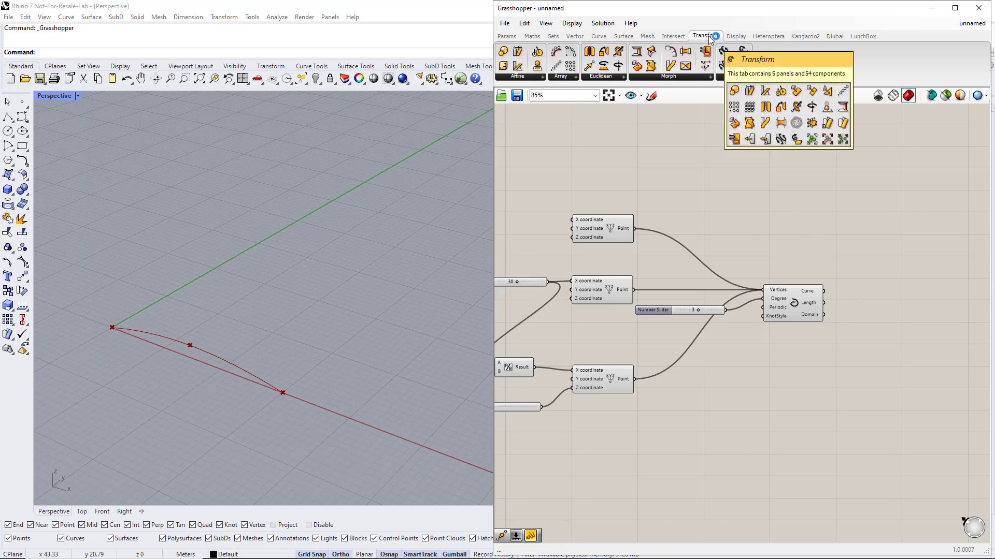
{"action": "left_click", "coordinate": [614, 78]}
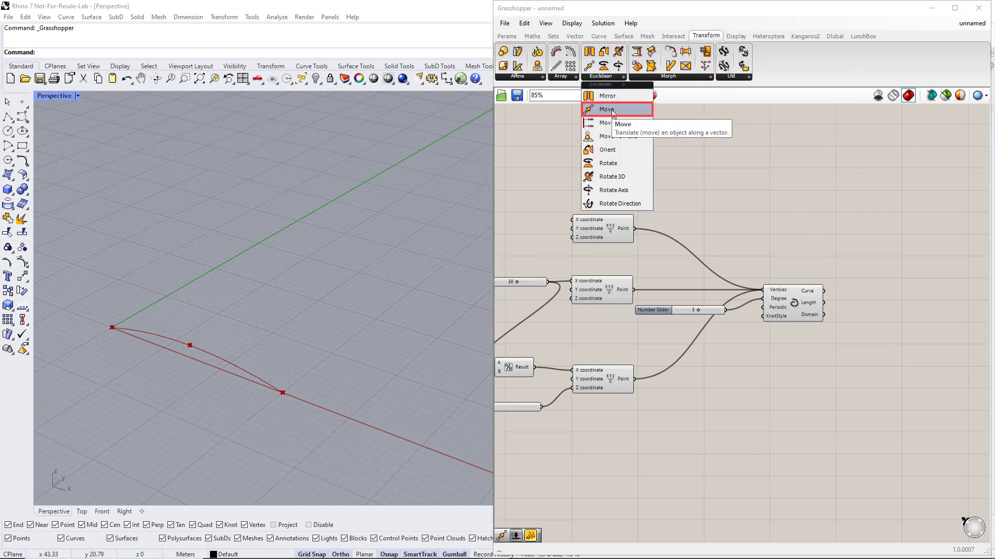
{"action": "left_click_drag", "start_coordinate": [613, 113], "coordinate": [909, 297]}
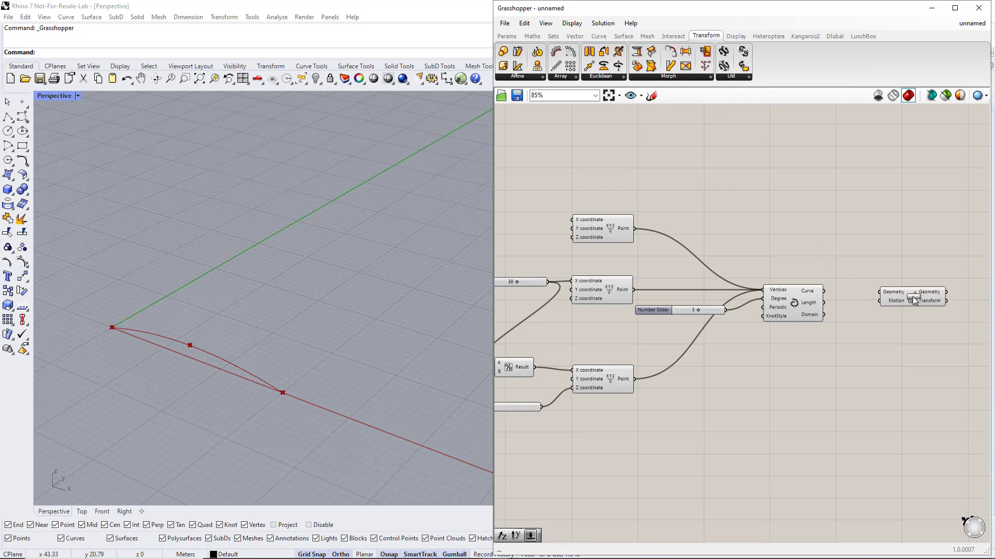
{"action": "left_click_drag", "start_coordinate": [824, 291], "coordinate": [874, 291]}
Step: Place a Unit Y vector component below the Interpolate component and connect it to the Move component's Motion input
{"action": "left_click", "coordinate": [575, 36]}
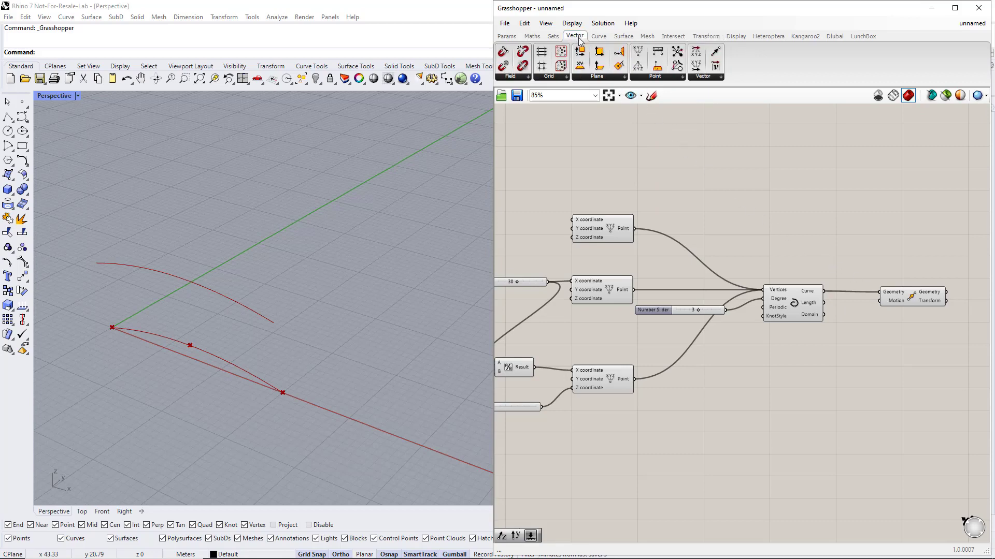
{"action": "left_click", "coordinate": [703, 76]}
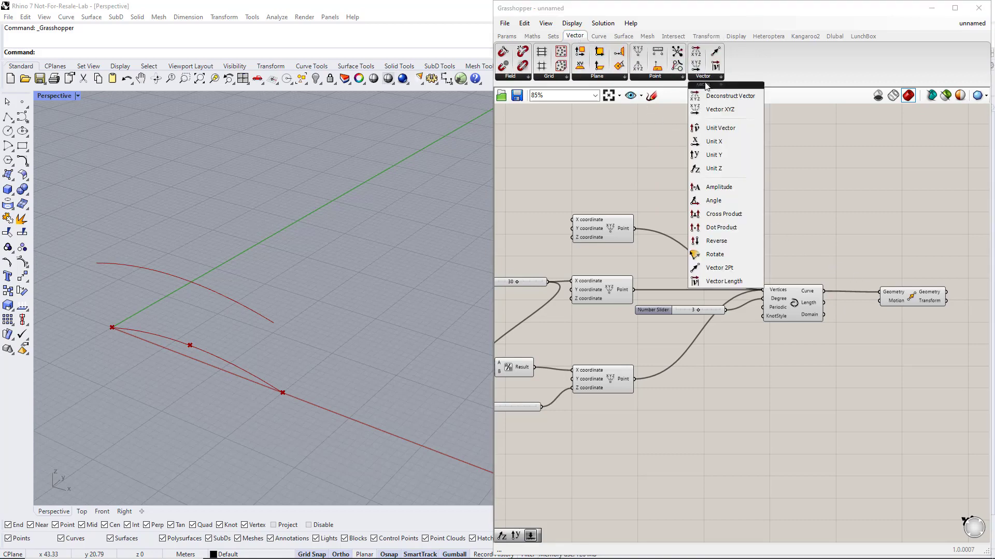
{"action": "left_click", "coordinate": [716, 155]}
{"action": "left_click", "coordinate": [838, 369]}
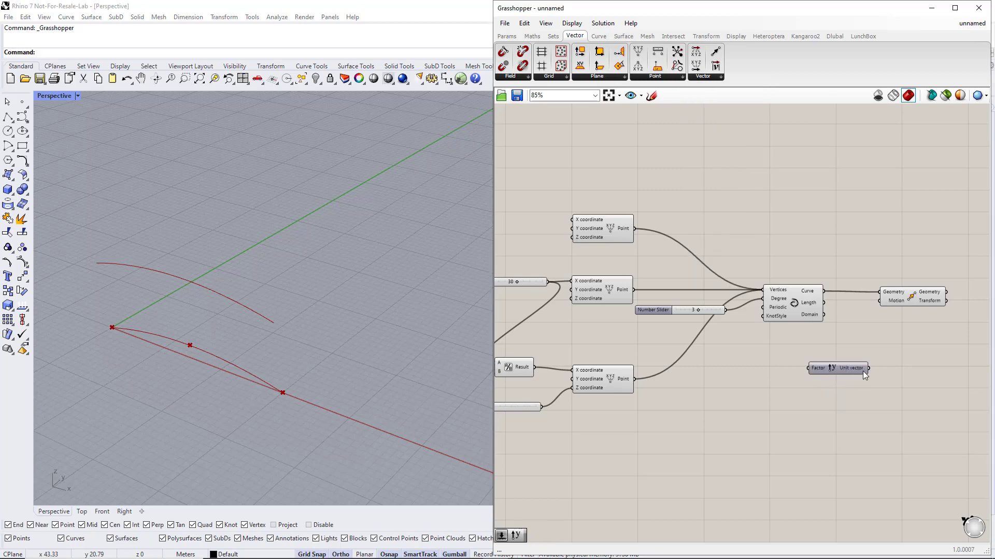
{"action": "left_click_drag", "start_coordinate": [875, 314], "coordinate": [878, 302]}
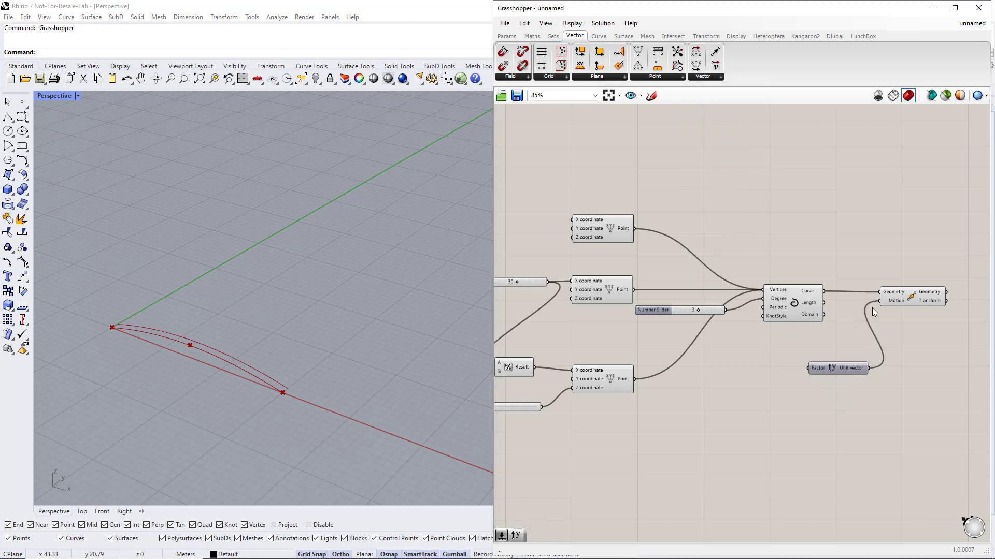
Step: Create a number slider with the range 1..100 and connect it to the Unit Y component's Factor input
{"action": "double_click", "coordinate": [738, 369]}
{"action": "type", "text": "1..100"}
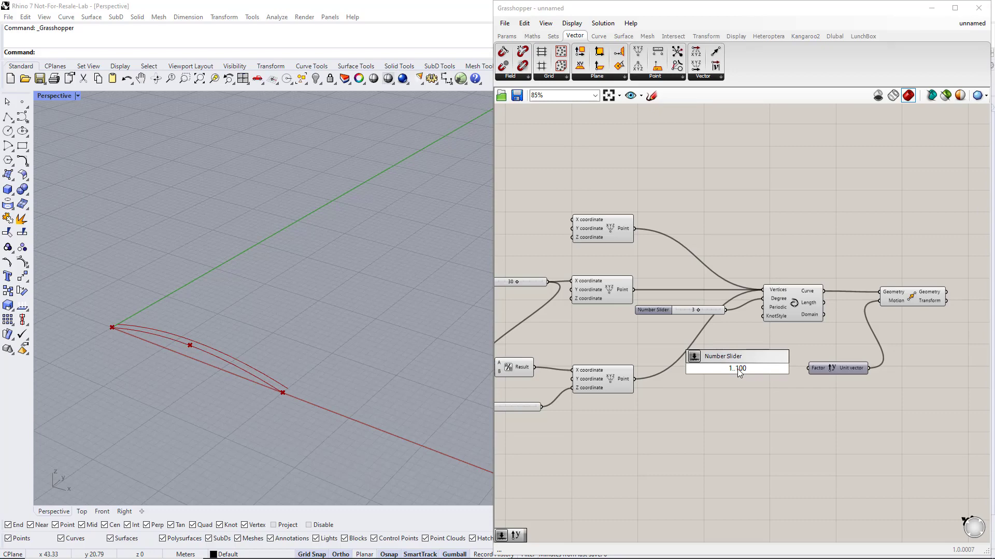
{"action": "key", "text": "Return"}
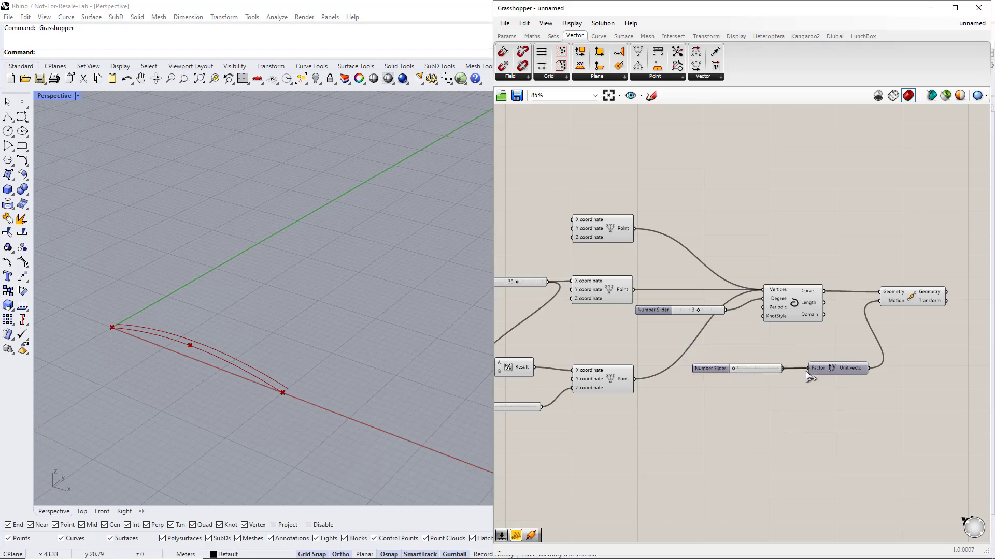
Step: Rename the Factor slider as Length and set its value to 34
{"action": "right_click", "coordinate": [715, 367]}
{"action": "left_click_drag", "start_coordinate": [775, 375], "coordinate": [728, 373]}
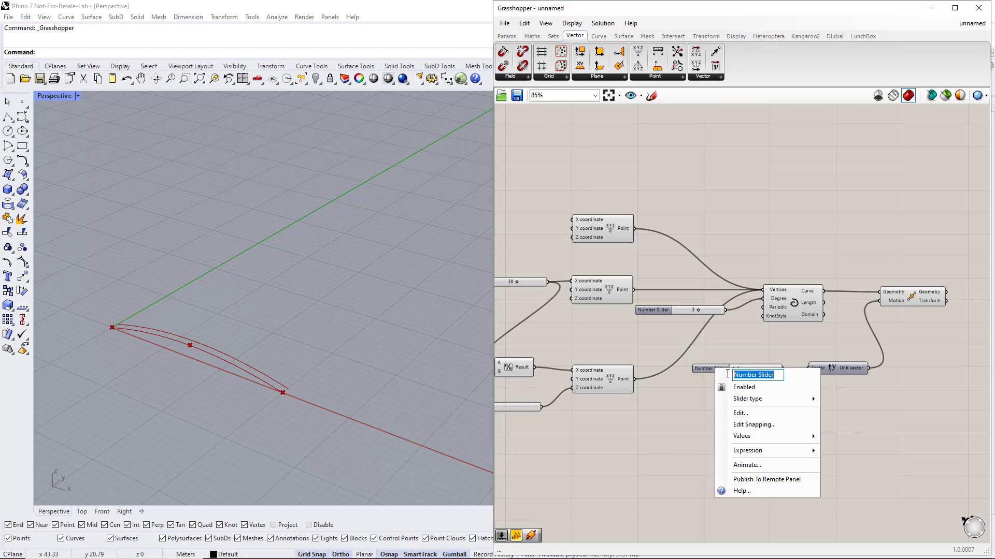
{"action": "type", "text": "Length"}
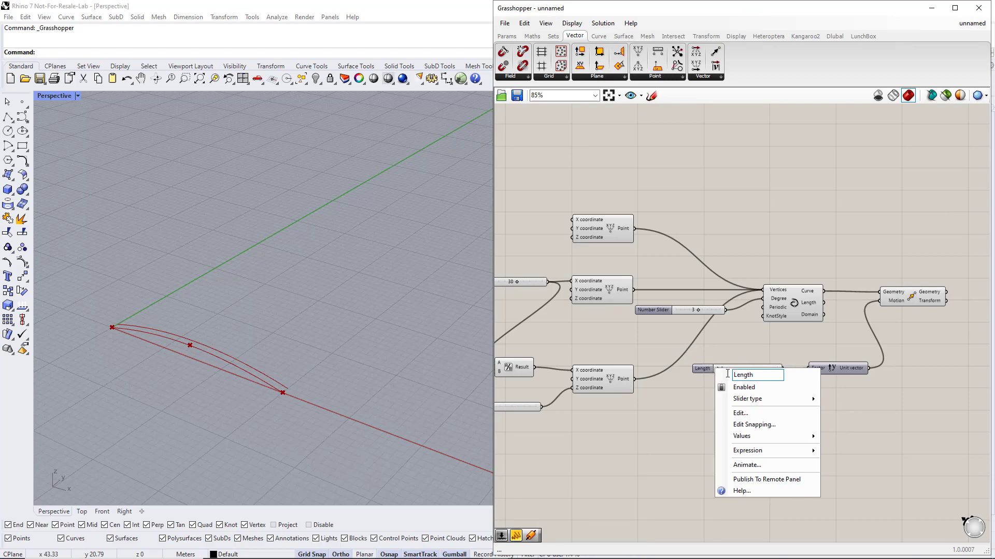
{"action": "key", "text": "Return"}
{"action": "mouse_move", "coordinate": [721, 369]}
{"action": "left_mouse_down"}
{"action": "mouse_move", "coordinate": [747, 369]}
{"action": "mouse_move", "coordinate": [736, 372]}
{"action": "left_mouse_up"}
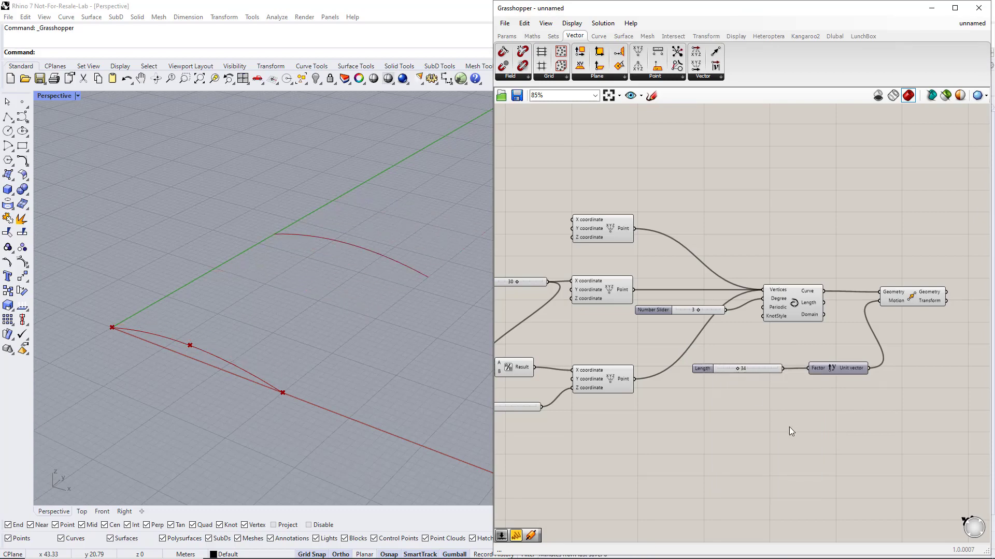
Step: Place a Loft component to the upper right of the Move component
{"action": "right_click_drag", "start_coordinate": [918, 406], "coordinate": [741, 403]}
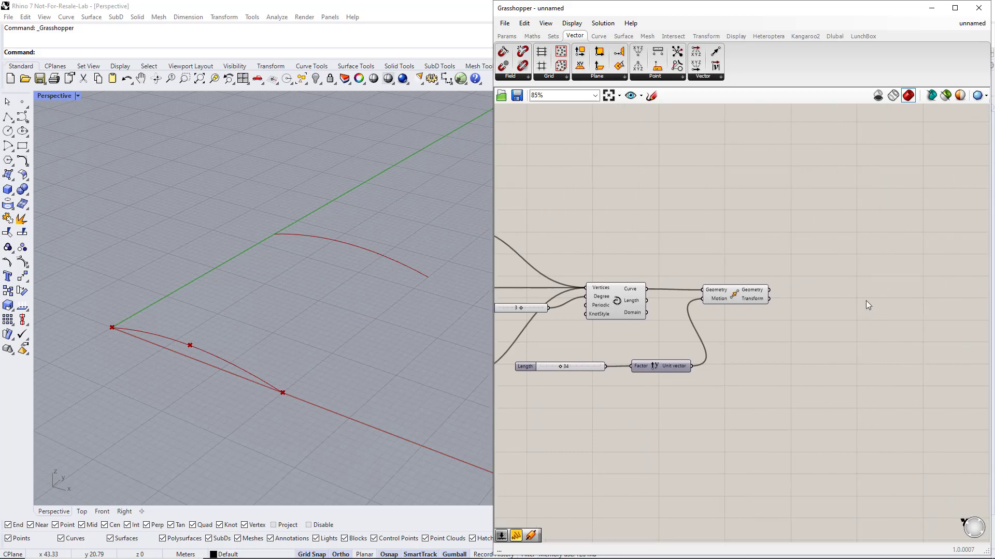
{"action": "left_click", "coordinate": [624, 39]}
{"action": "left_click", "coordinate": [621, 76]}
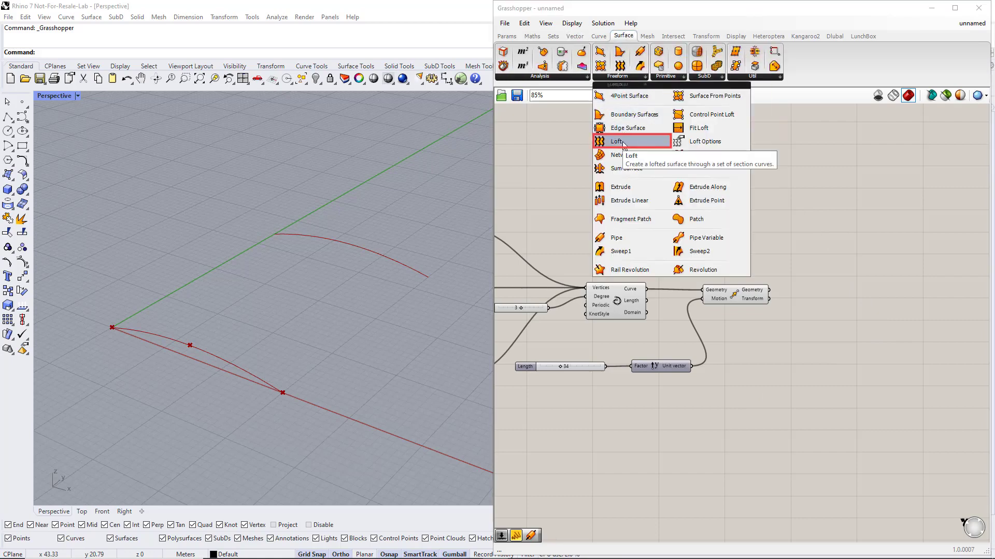
{"action": "left_click_drag", "start_coordinate": [623, 145], "coordinate": [859, 272]}
{"action": "left_click", "coordinate": [859, 272]}
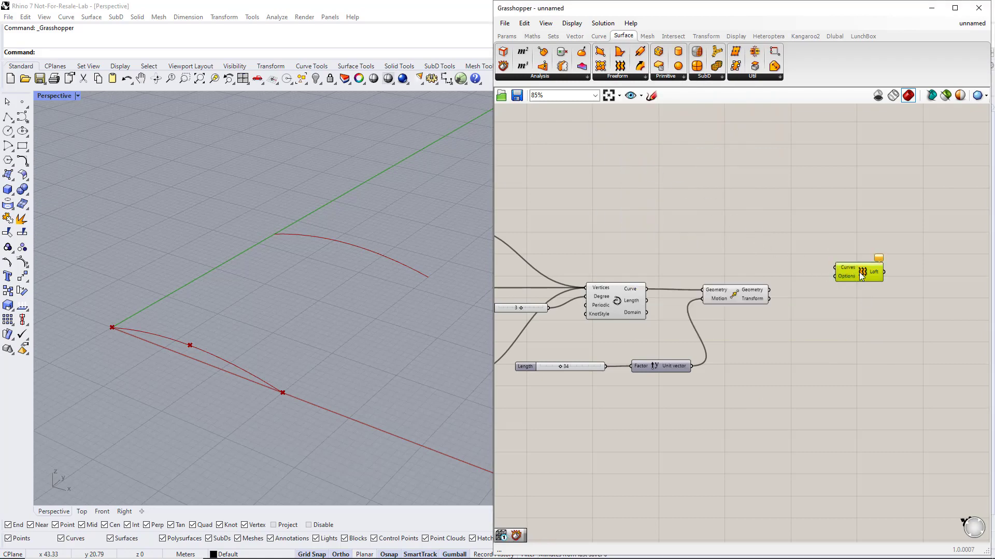
Step: Shift the Move component slightly down, and connect both the interpolated curve and the moved geometry to the Loft component's Curves input
{"action": "left_click_drag", "start_coordinate": [746, 300], "coordinate": [755, 322]}
{"action": "left_click", "coordinate": [757, 294]}
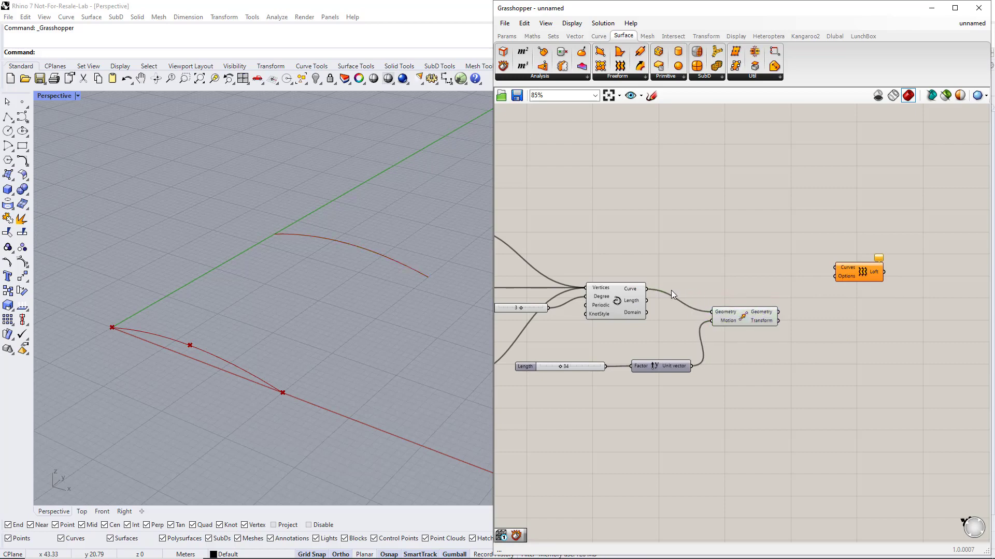
{"action": "left_click_drag", "start_coordinate": [648, 292], "coordinate": [835, 268]}
{"action": "left_click_drag", "start_coordinate": [779, 312], "coordinate": [835, 269], "text": "shift"}
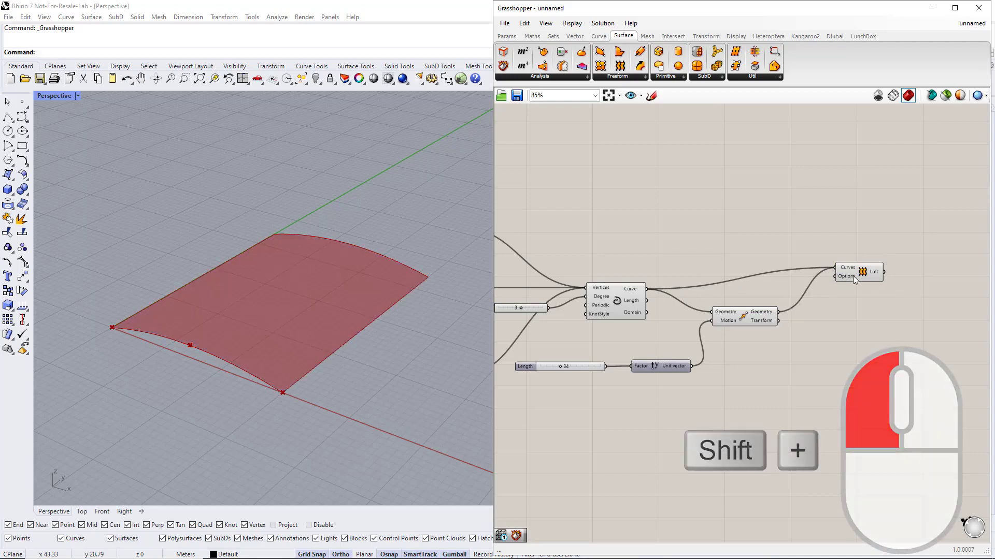
{"action": "left_click", "coordinate": [860, 274]}
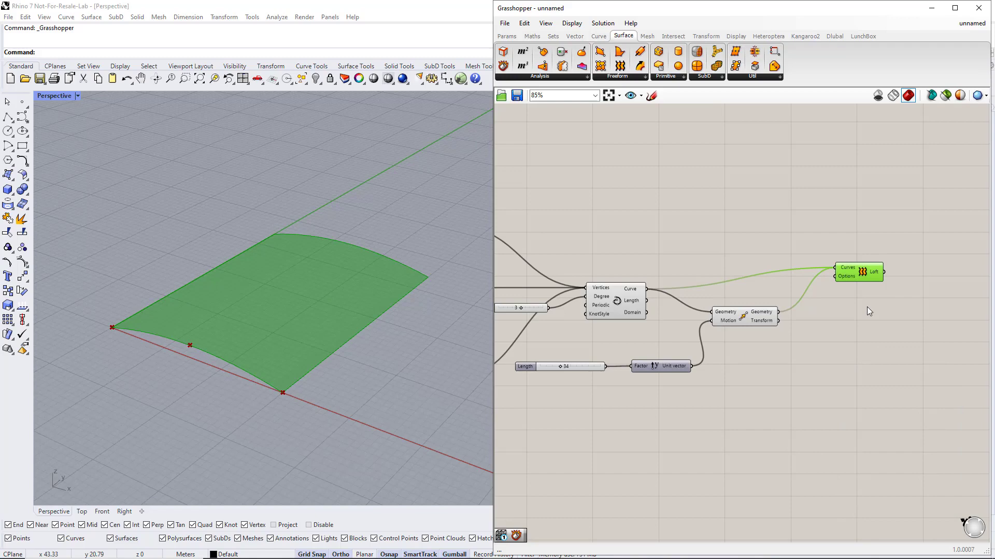
Step: Place a LunchBox Space Truss Structure 1 component beside the Loft component and connect the Loft output to its Surface input
{"action": "right_click_drag", "start_coordinate": [869, 311], "coordinate": [740, 302]}
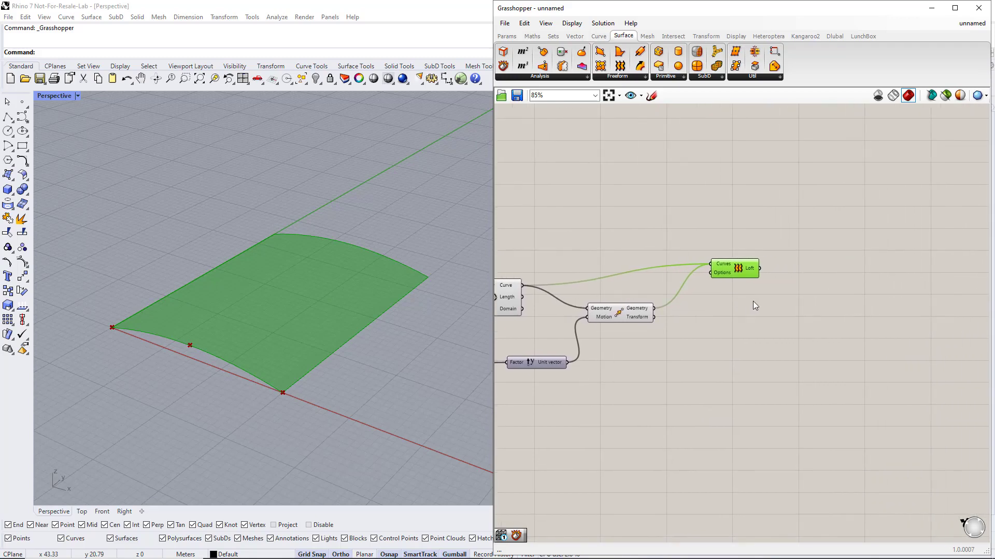
{"action": "left_click", "coordinate": [754, 302]}
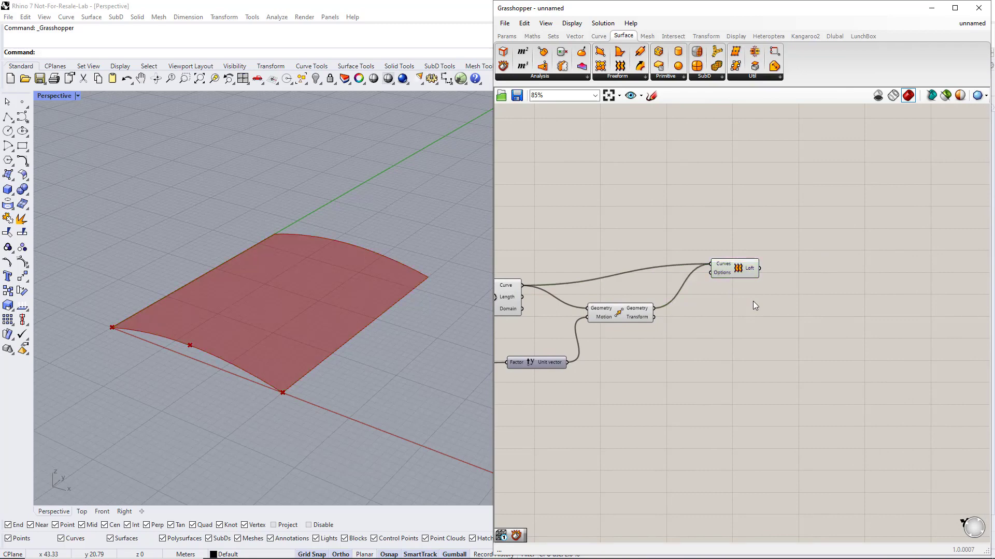
{"action": "left_click", "coordinate": [855, 38]}
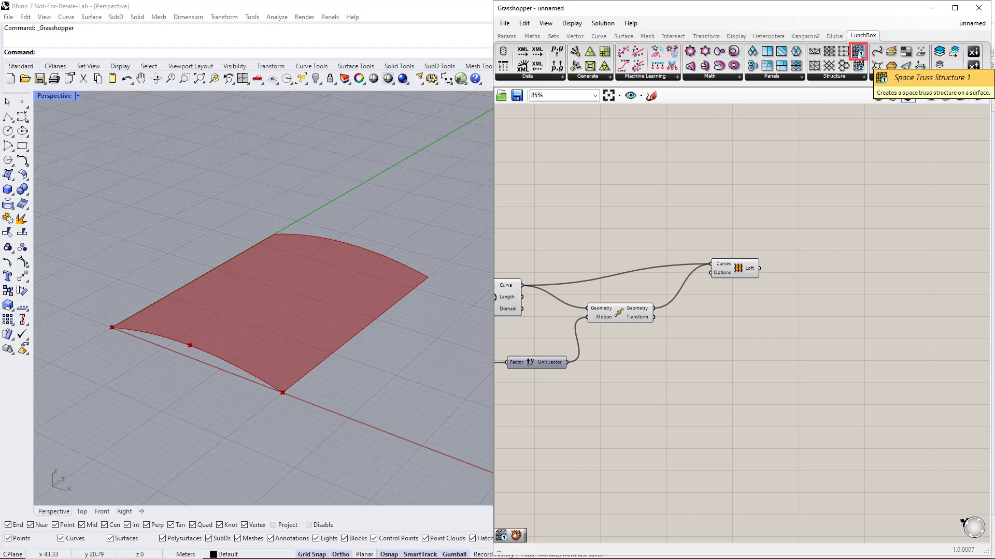
{"action": "left_click_drag", "start_coordinate": [859, 55], "coordinate": [877, 164]}
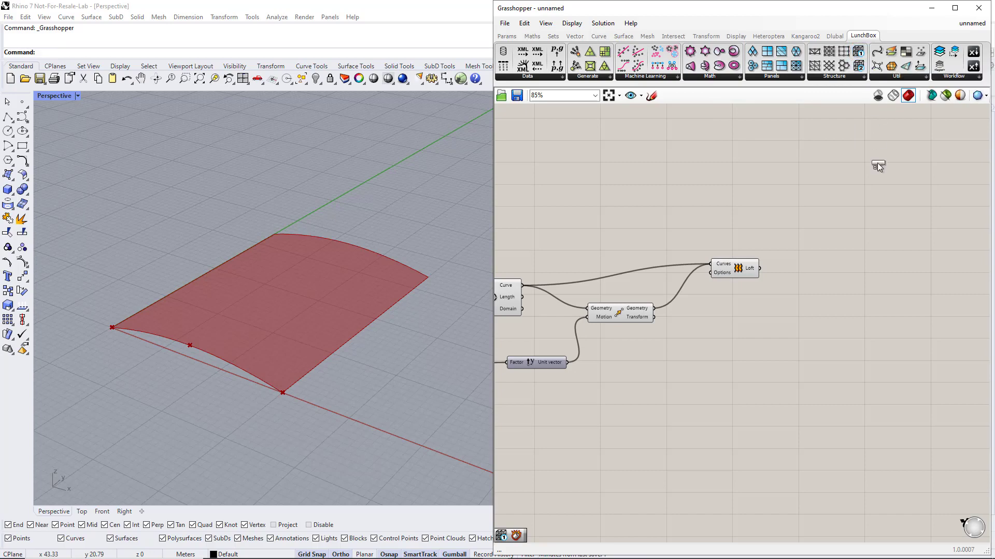
{"action": "left_click_drag", "start_coordinate": [890, 270], "coordinate": [890, 270]}
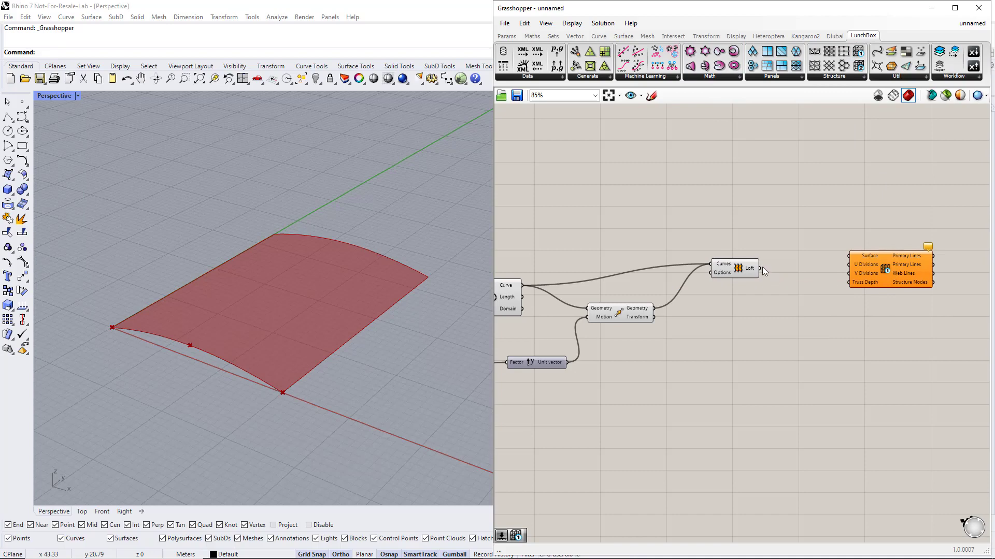
{"action": "left_click_drag", "start_coordinate": [760, 269], "coordinate": [848, 258]}
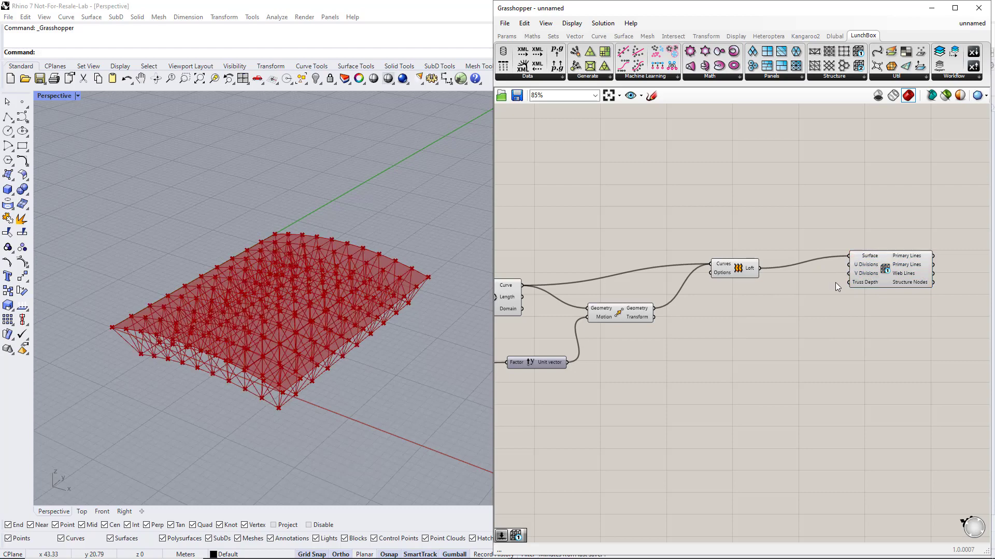
{"action": "left_click_drag", "start_coordinate": [880, 268], "coordinate": [893, 283]}
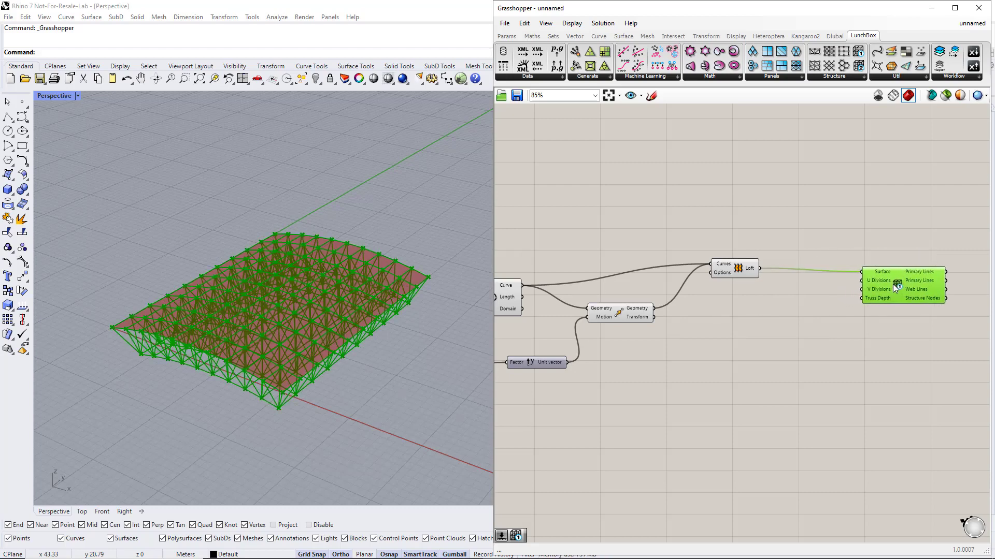
{"action": "left_click", "coordinate": [790, 293]}
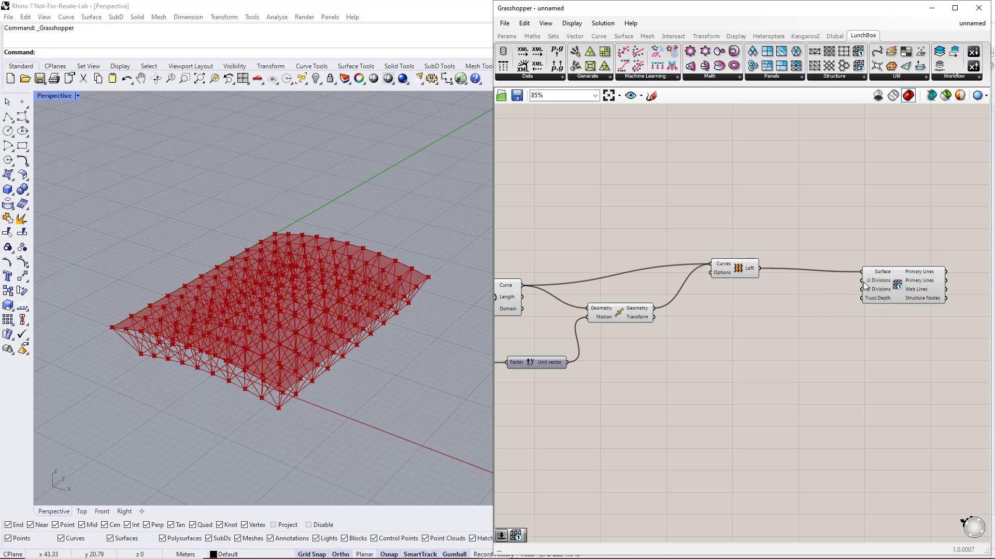
Step: Create two number sliders with the range 1..20, connect them to the truss's U Divisions and V Divisions inputs, and set both to 7
{"action": "double_click", "coordinate": [800, 289]}
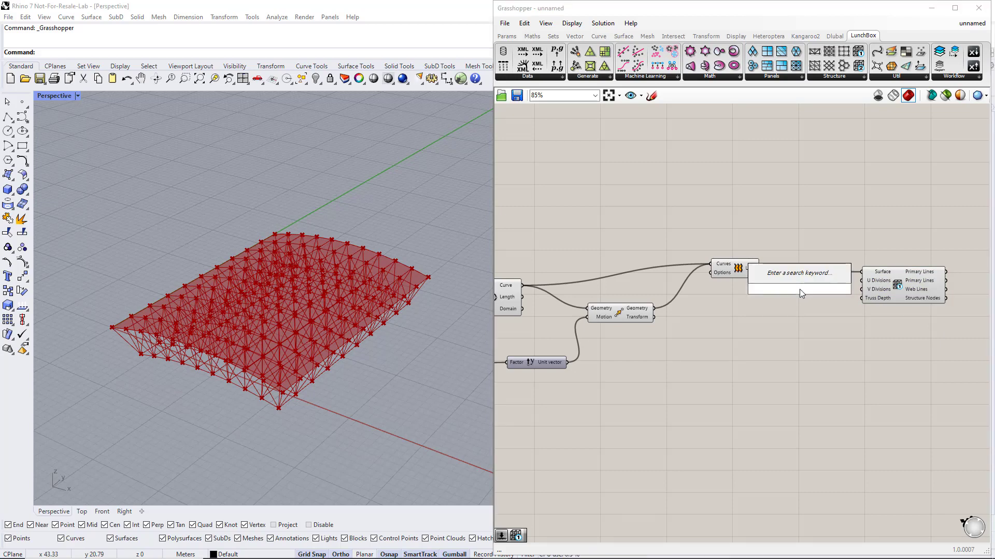
{"action": "type", "text": "1..20"}
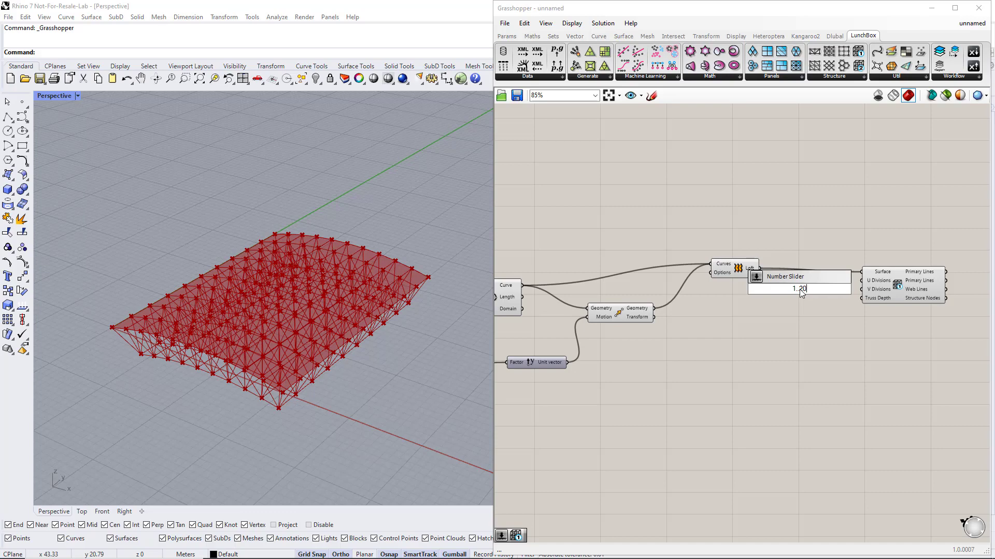
{"action": "key", "text": "Return"}
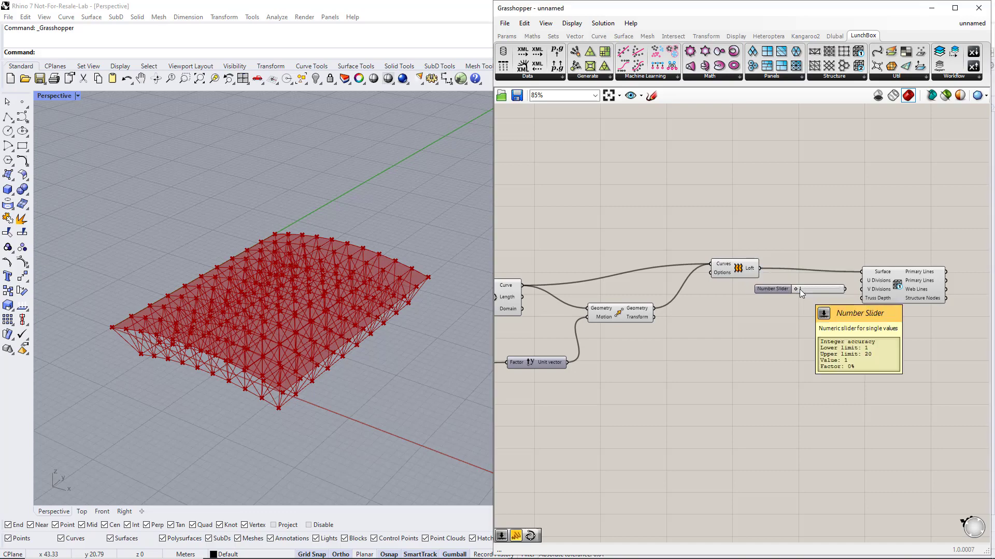
{"action": "left_click_drag", "start_coordinate": [800, 289], "coordinate": [862, 289], "text": "alt"}
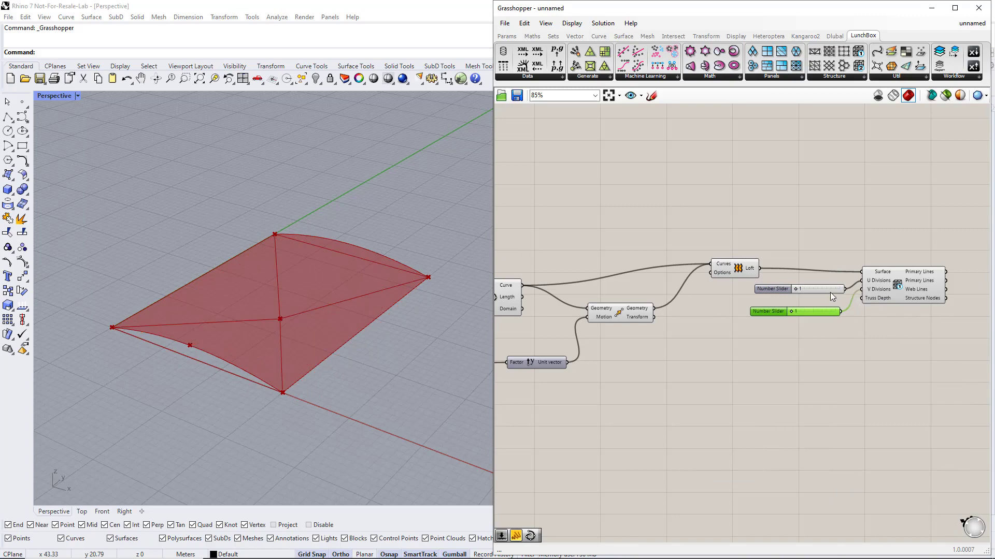
{"action": "left_click_drag", "start_coordinate": [793, 290], "coordinate": [804, 310]}
Step: Shift the truss component slightly away from its sliders and connect a new slider with the range 0<5 to its Truss Depth input
{"action": "left_click_drag", "start_coordinate": [895, 288], "coordinate": [913, 298]}
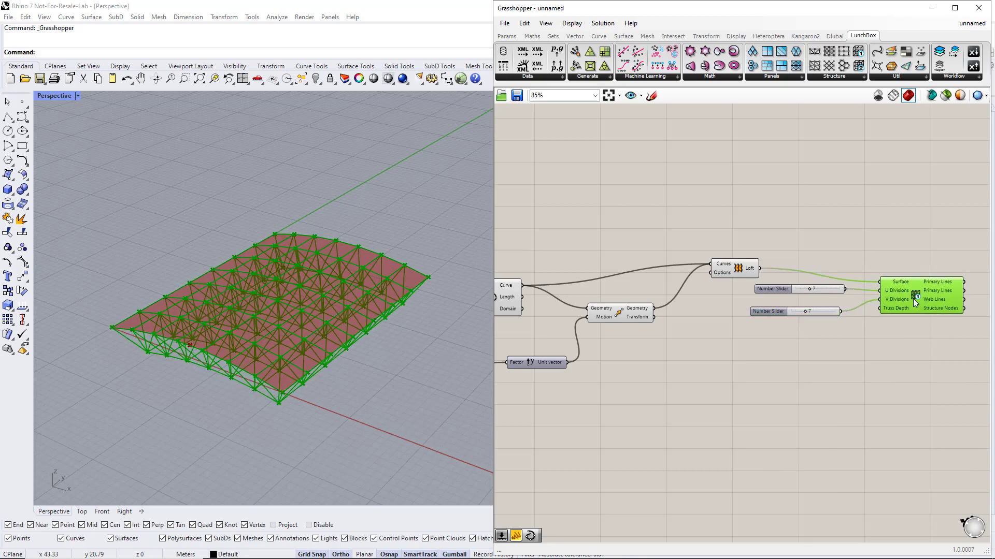
{"action": "double_click", "coordinate": [809, 333]}
{"action": "type", "text": "0.5"}
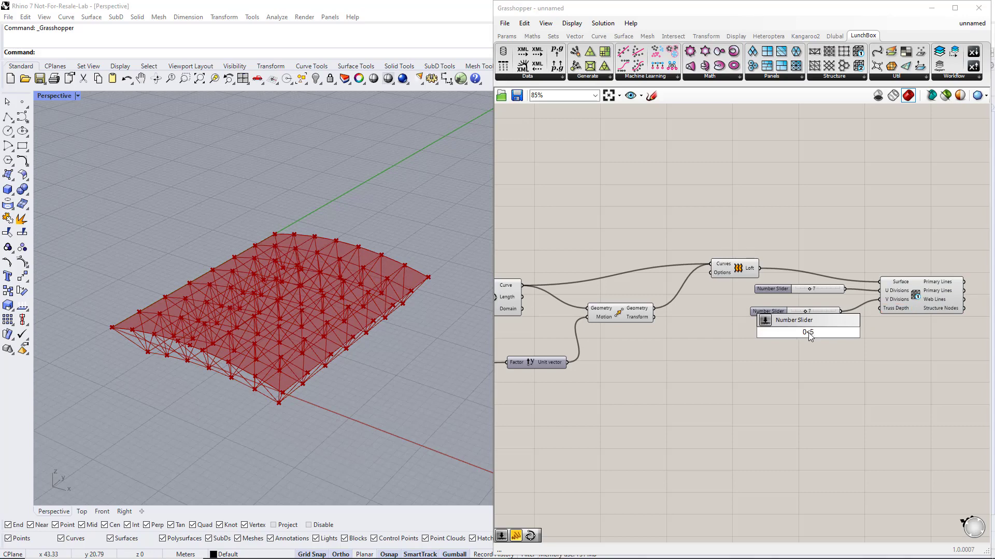
{"action": "key", "text": "Return"}
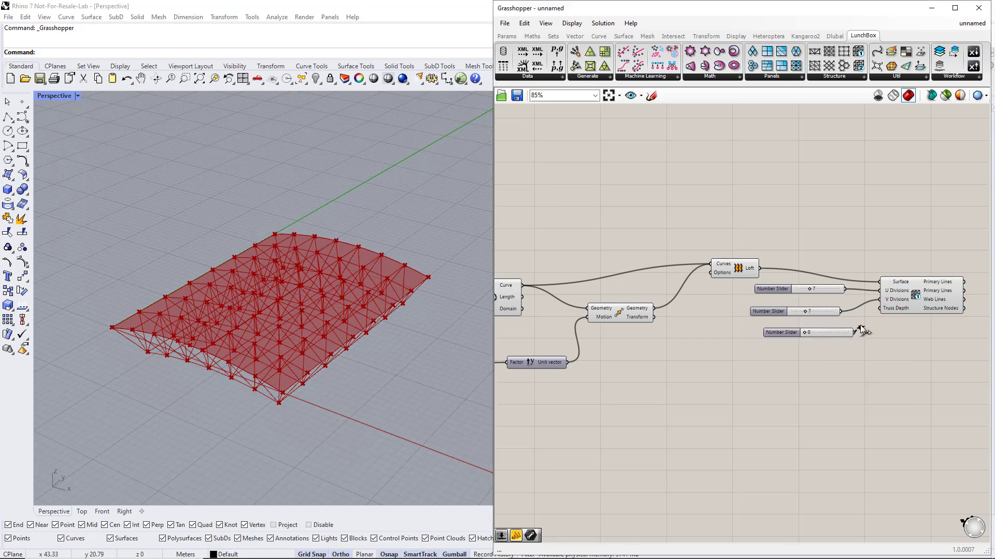
{"action": "left_click_drag", "start_coordinate": [860, 330], "coordinate": [880, 308]}
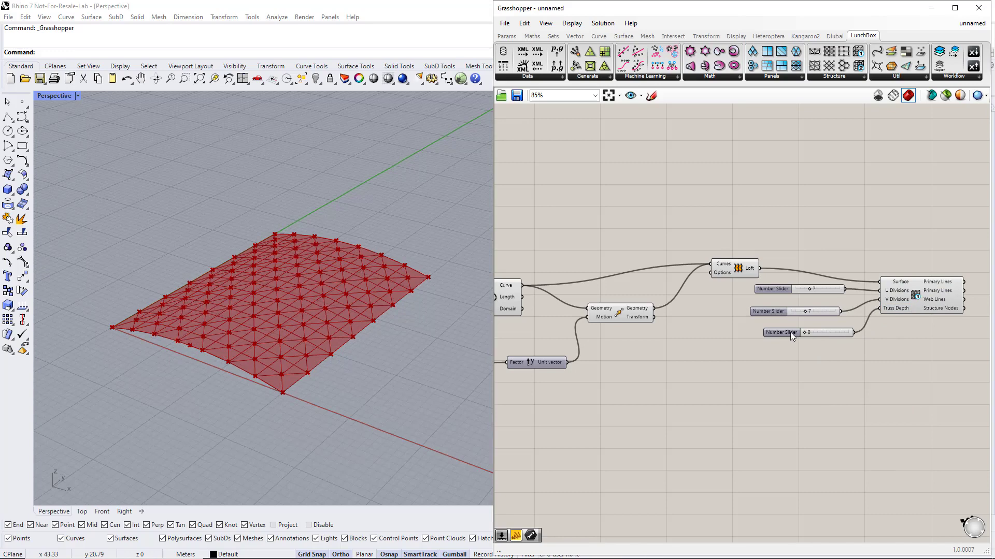
Step: Switch the slider feeding Truss Depth to floating point numbers and set its value to 2.059
{"action": "right_click", "coordinate": [791, 332]}
{"action": "mouse_move", "coordinate": [819, 362]}
{"action": "left_click", "coordinate": [930, 362]}
{"action": "mouse_move", "coordinate": [804, 332]}
{"action": "left_mouse_down"}
{"action": "mouse_move", "coordinate": [832, 334]}
{"action": "mouse_move", "coordinate": [822, 337]}
{"action": "left_mouse_up"}
Step: Lower the Height slider until the arched roof is flat
{"action": "right_click_drag", "start_coordinate": [362, 384], "coordinate": [374, 363]}
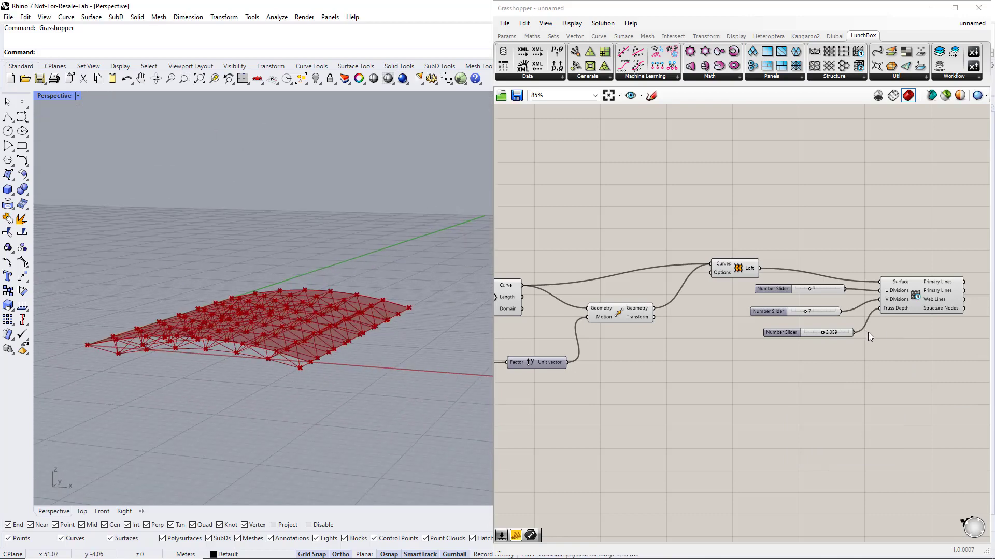
{"action": "scroll", "coordinate": [848, 349], "scroll_direction": "down", "scroll_amount": 4}
{"action": "scroll", "coordinate": [646, 384], "scroll_direction": "up", "scroll_amount": 4}
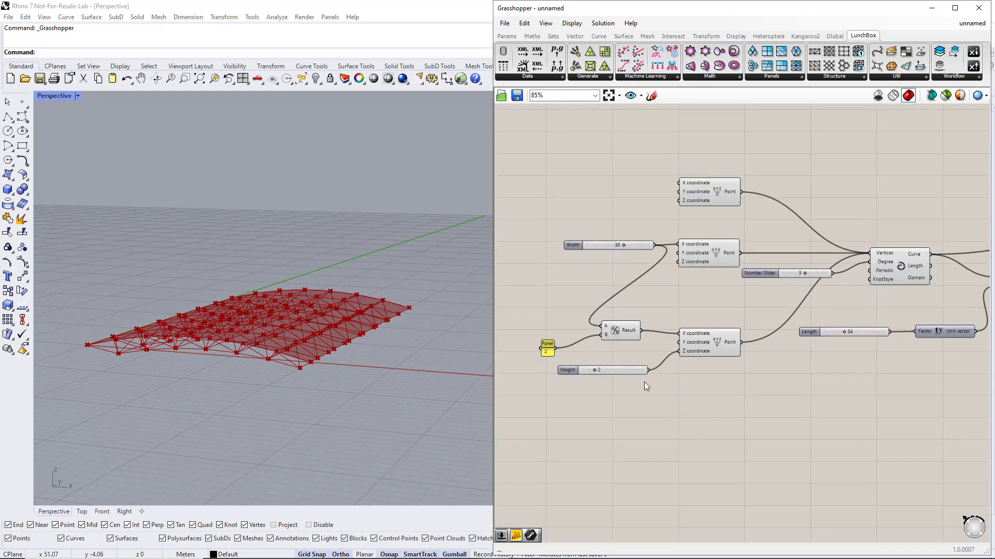
{"action": "left_click_drag", "start_coordinate": [595, 369], "coordinate": [582, 370]}
{"action": "scroll", "coordinate": [884, 399], "scroll_direction": "down", "scroll_amount": 1}
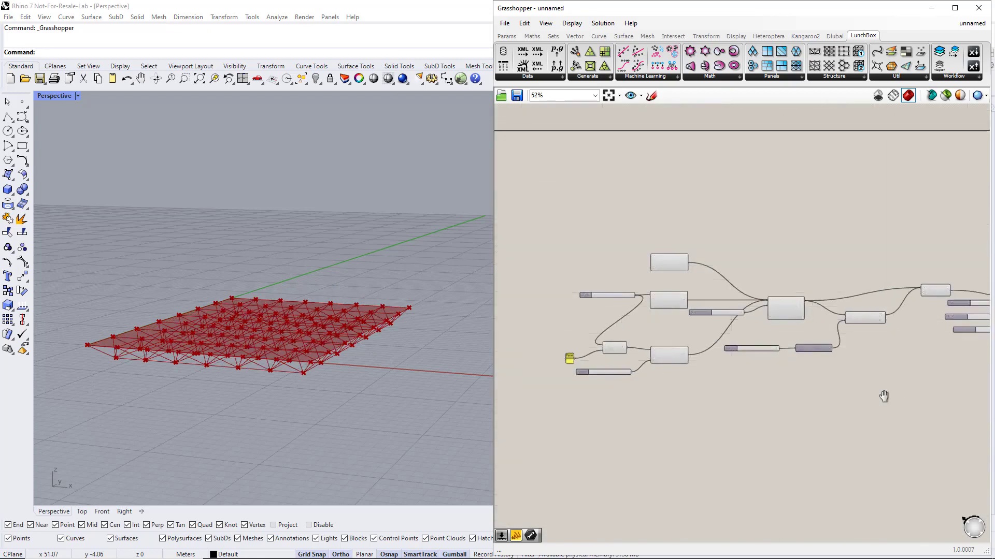
Step: Highlight the lofted surface and set the slider feeding Truss Depth to 2.824
{"action": "right_click_drag", "start_coordinate": [883, 399], "coordinate": [655, 334]}
{"action": "left_click", "coordinate": [680, 264]}
{"action": "scroll", "coordinate": [735, 356], "scroll_direction": "up", "scroll_amount": 1}
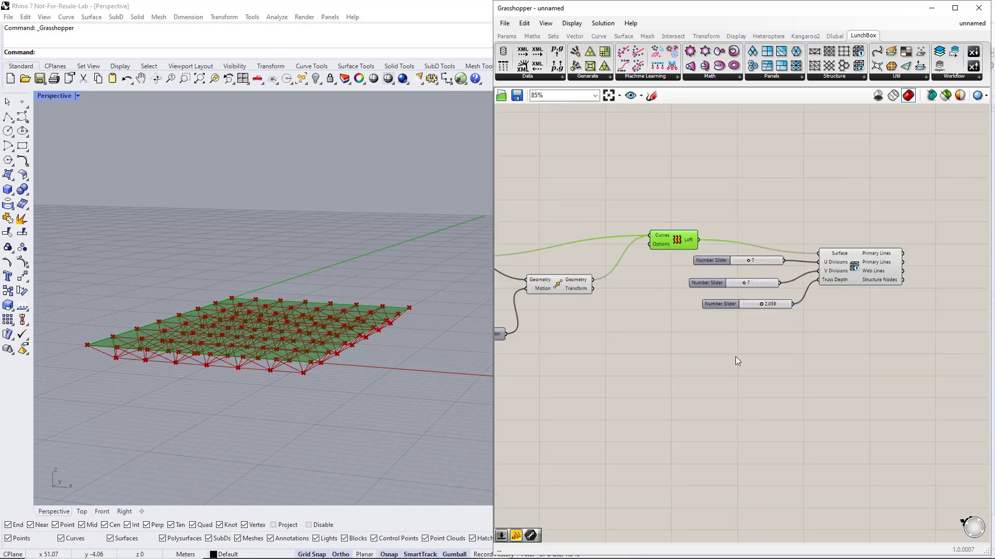
{"action": "mouse_move", "coordinate": [760, 304]}
{"action": "left_mouse_down"}
{"action": "mouse_move", "coordinate": [786, 308]}
{"action": "mouse_move", "coordinate": [766, 310]}
{"action": "left_mouse_up"}
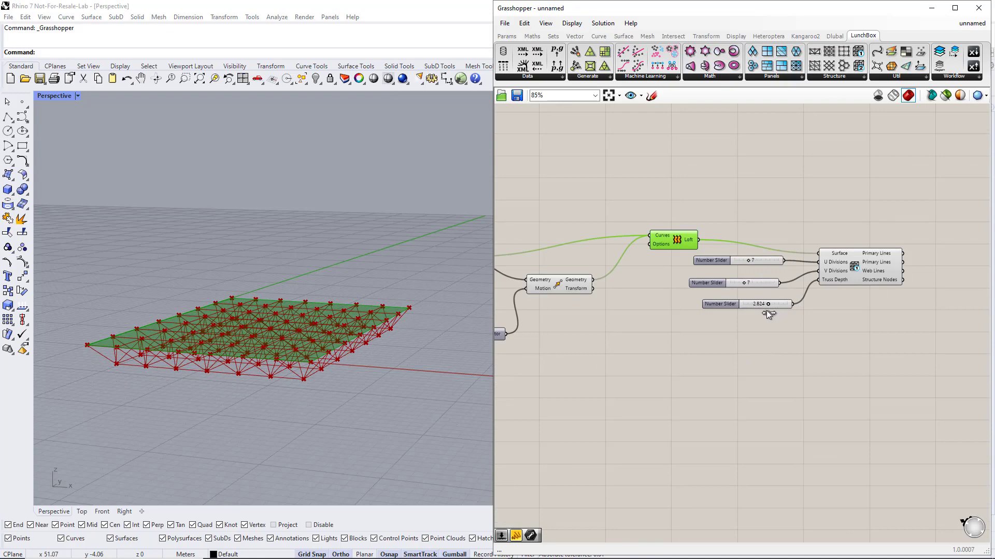
Step: Apply the expression -x to the truss component's Truss Depth input to flip the truss to the other side of the surface
{"action": "right_click", "coordinate": [835, 279]}
{"action": "mouse_move", "coordinate": [864, 384]}
{"action": "left_click", "coordinate": [769, 396]}
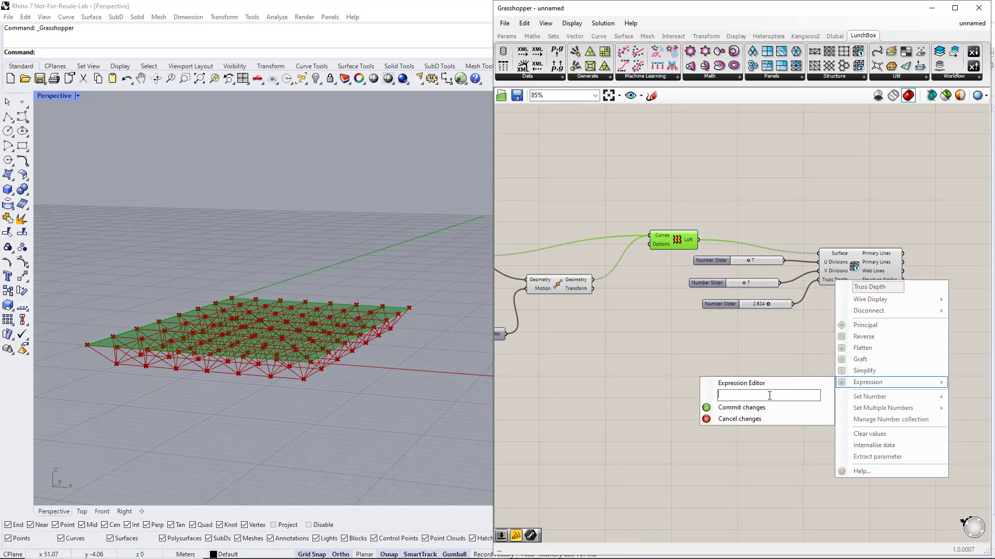
{"action": "type", "text": "-x"}
{"action": "left_click", "coordinate": [773, 408]}
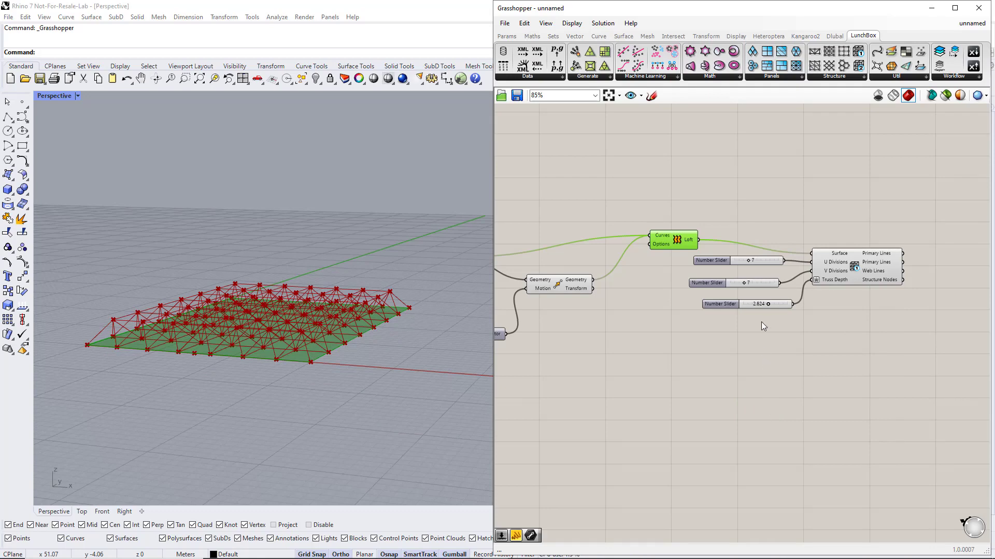
Step: Remove the expression from the truss component's Truss Depth input and deselect the Loft component
{"action": "right_click", "coordinate": [826, 280]}
{"action": "mouse_move", "coordinate": [854, 382]}
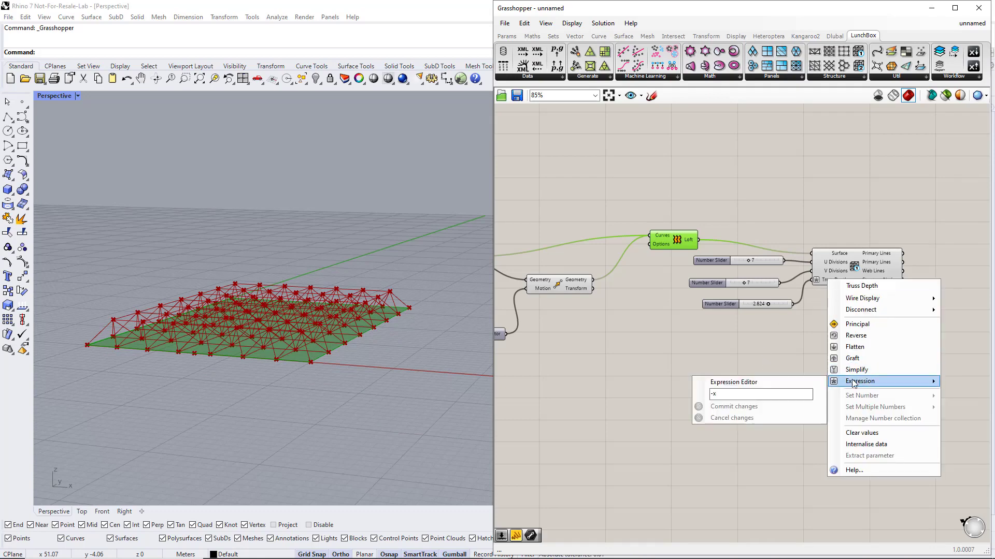
{"action": "left_click", "coordinate": [751, 395]}
{"action": "left_click", "coordinate": [733, 406]}
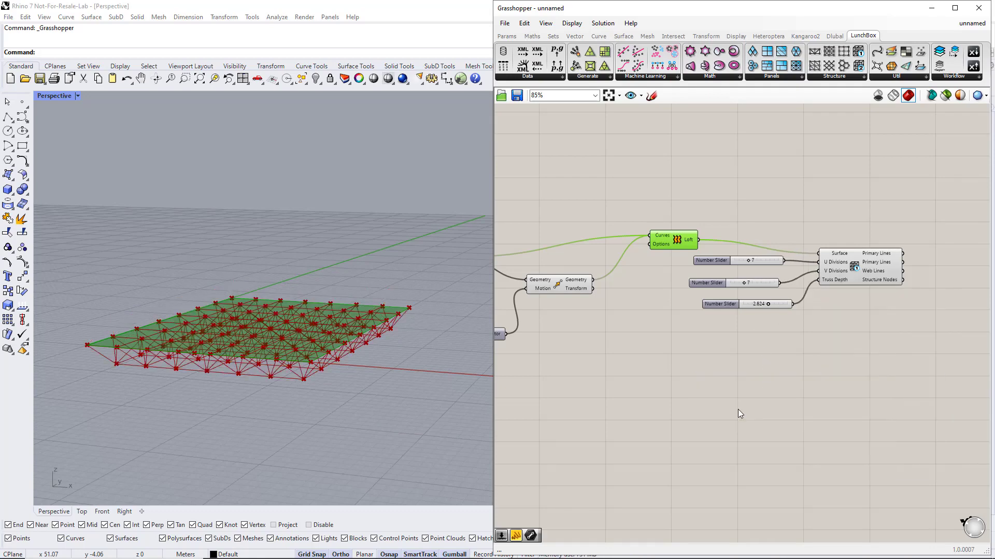
{"action": "left_click", "coordinate": [760, 384]}
Step: Disable the preview of all components from the points through the Loft, keeping only the space truss displayed
{"action": "scroll", "coordinate": [672, 271], "scroll_direction": "down", "scroll_amount": 5}
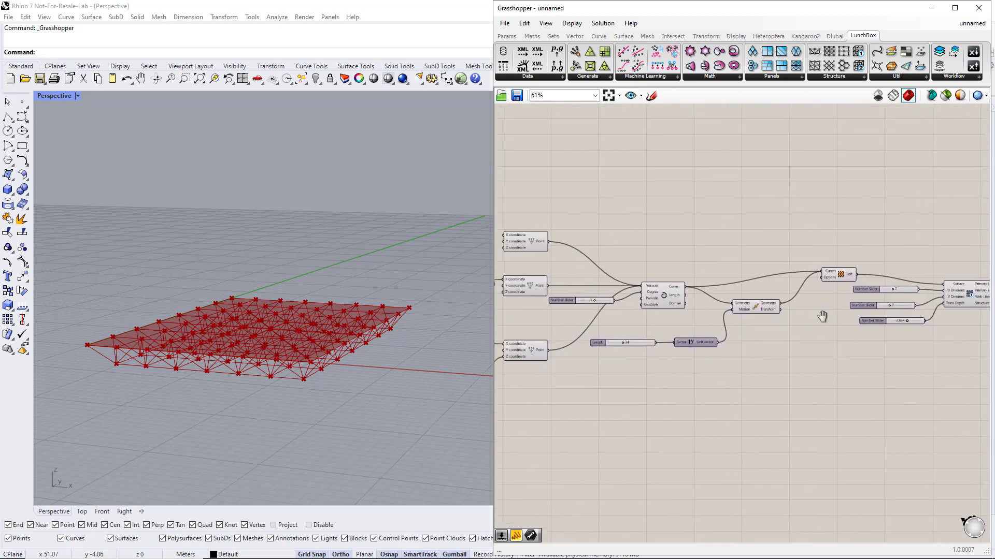
{"action": "left_click_drag", "start_coordinate": [834, 361], "coordinate": [603, 242]}
{"action": "scroll", "coordinate": [829, 285], "scroll_direction": "up", "scroll_amount": 1}
{"action": "middle_click", "coordinate": [829, 285]}
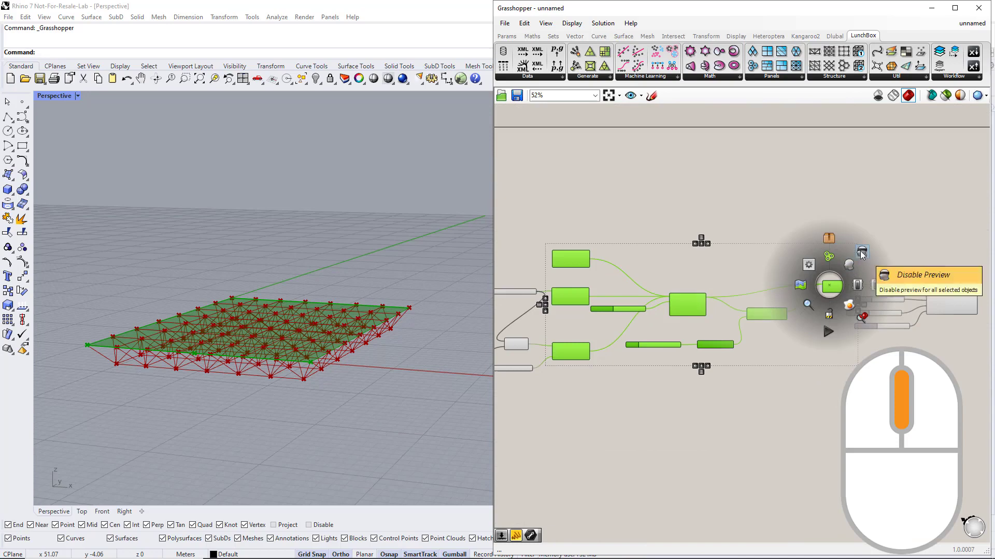
{"action": "left_click", "coordinate": [853, 265]}
{"action": "left_click", "coordinate": [815, 359]}
{"action": "left_click", "coordinate": [950, 306]}
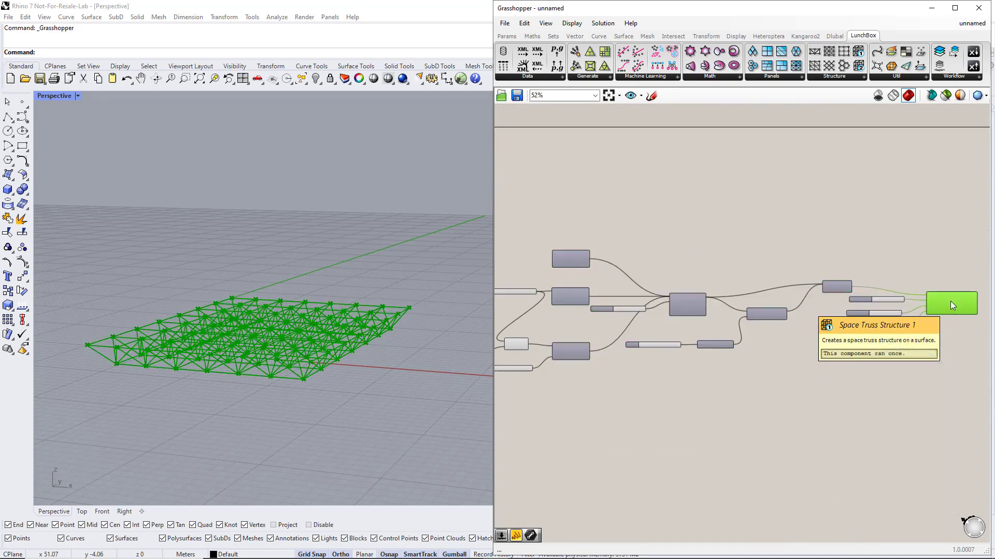
Step: Rename the two division sliders of the truss component as U Divisions and V Divisions
{"action": "scroll", "coordinate": [950, 301], "scroll_direction": "up", "scroll_amount": 2}
{"action": "right_click_drag", "start_coordinate": [940, 350], "coordinate": [859, 335]}
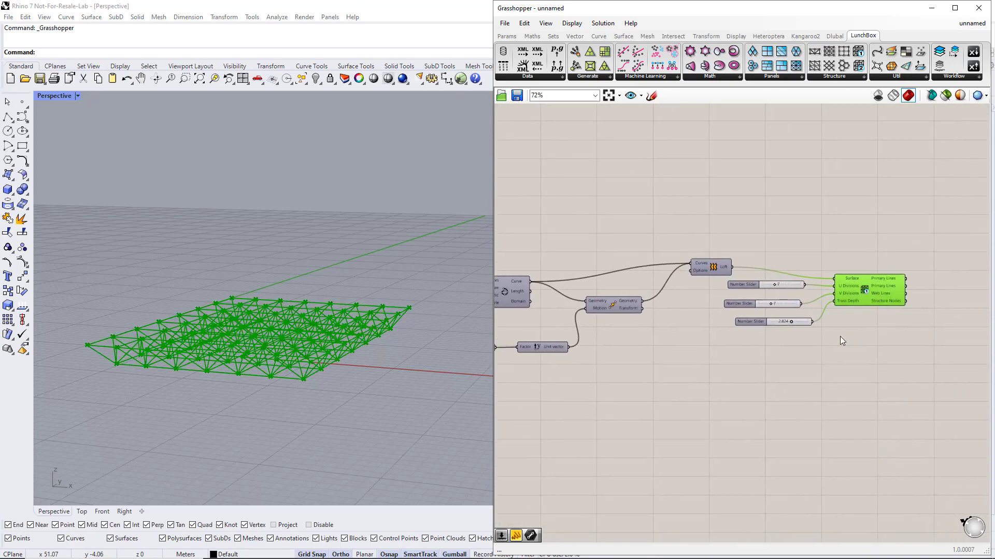
{"action": "left_click", "coordinate": [840, 337]}
{"action": "right_click", "coordinate": [751, 284]}
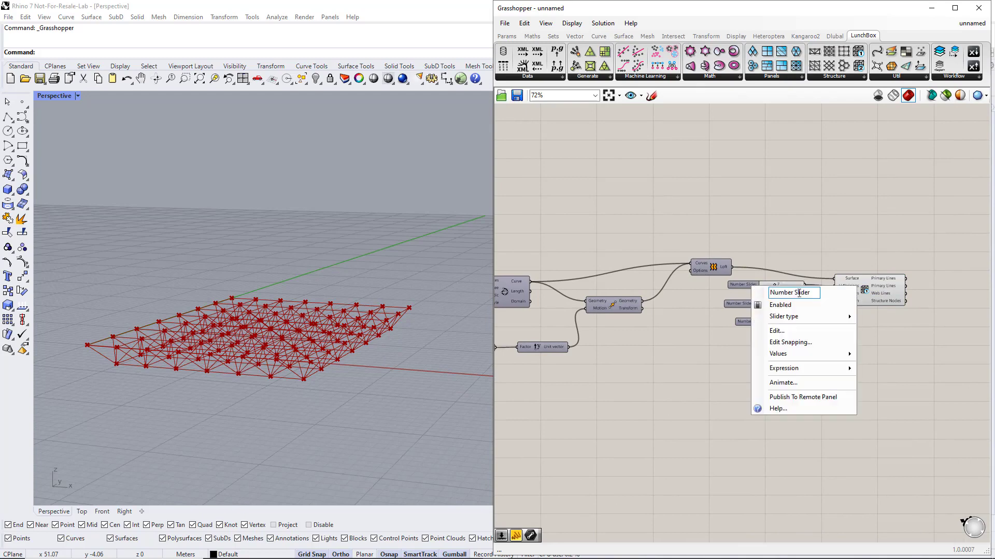
{"action": "type", "text": "U Divisions"}
{"action": "key", "text": "Return"}
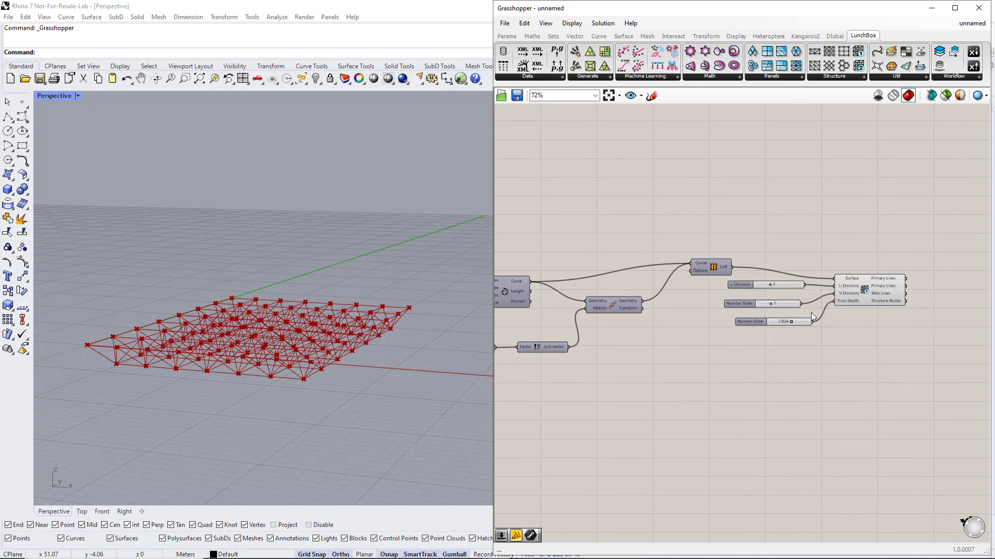
{"action": "right_click", "coordinate": [745, 305]}
{"action": "type", "text": "V"}
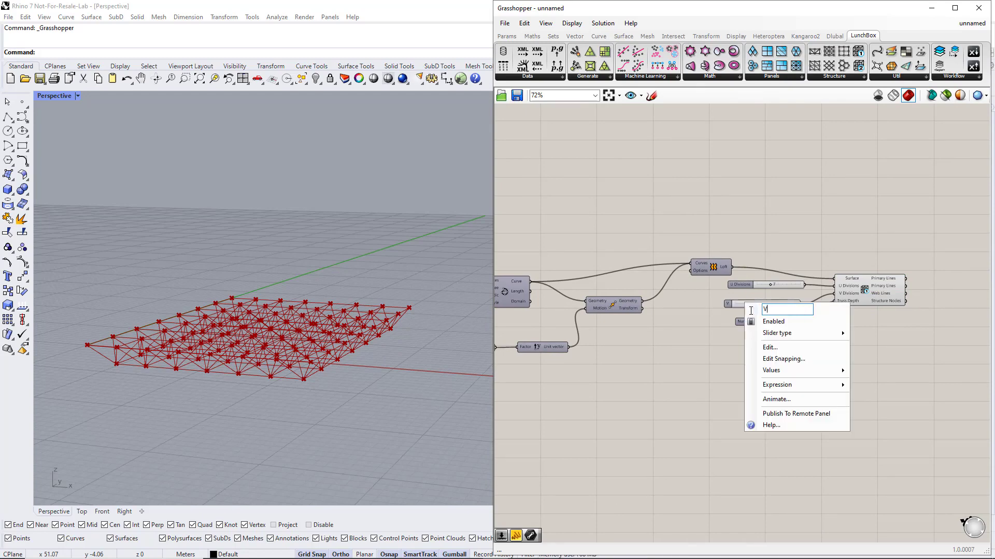
{"action": "type", "text": " Divisions"}
{"action": "key", "text": "Return"}
Step: Rename the third truss slider as Truss Depth and align it in a column with the U and V Divisions sliders
{"action": "right_click", "coordinate": [752, 325]}
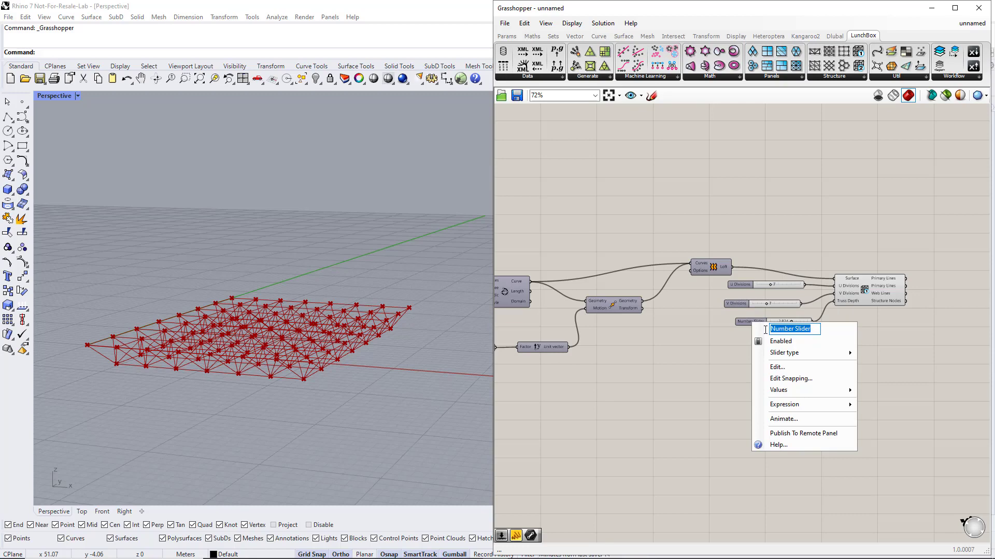
{"action": "type", "text": "Truss Depth"}
{"action": "key", "text": "Return"}
{"action": "mouse_move", "coordinate": [745, 321]}
{"action": "left_mouse_down"}
{"action": "mouse_move", "coordinate": [745, 300]}
{"action": "mouse_move", "coordinate": [751, 319]}
{"action": "mouse_move", "coordinate": [743, 309]}
{"action": "left_mouse_up"}
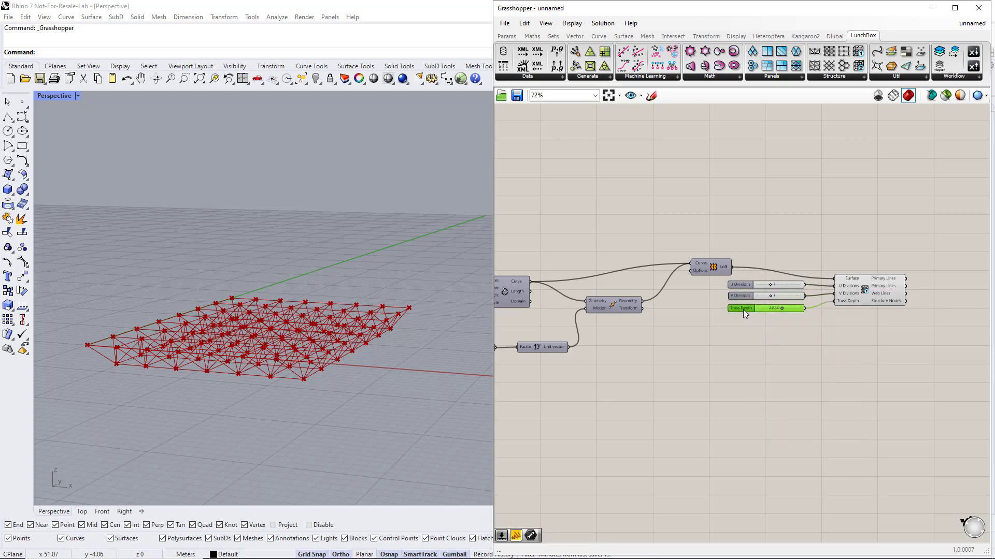
Step: Move the U Divisions, V Divisions and Truss Depth sliders to the start of the definition, ahead of all components
{"action": "scroll", "coordinate": [756, 331], "scroll_direction": "down", "scroll_amount": 4}
{"action": "left_click_drag", "start_coordinate": [919, 402], "coordinate": [608, 263]}
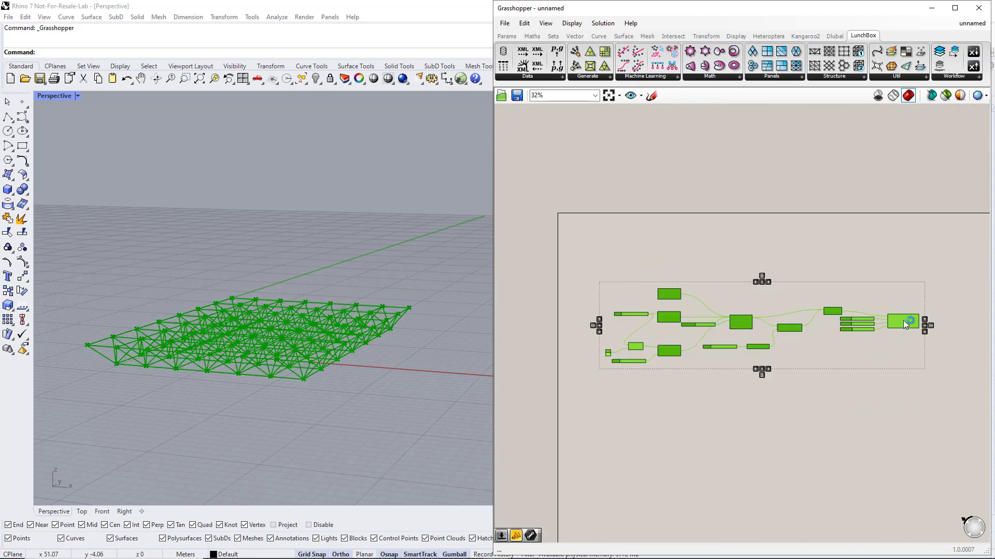
{"action": "left_click", "coordinate": [873, 353]}
{"action": "right_click_drag", "start_coordinate": [873, 354], "coordinate": [917, 355]}
{"action": "left_click_drag", "start_coordinate": [917, 355], "coordinate": [593, 343]}
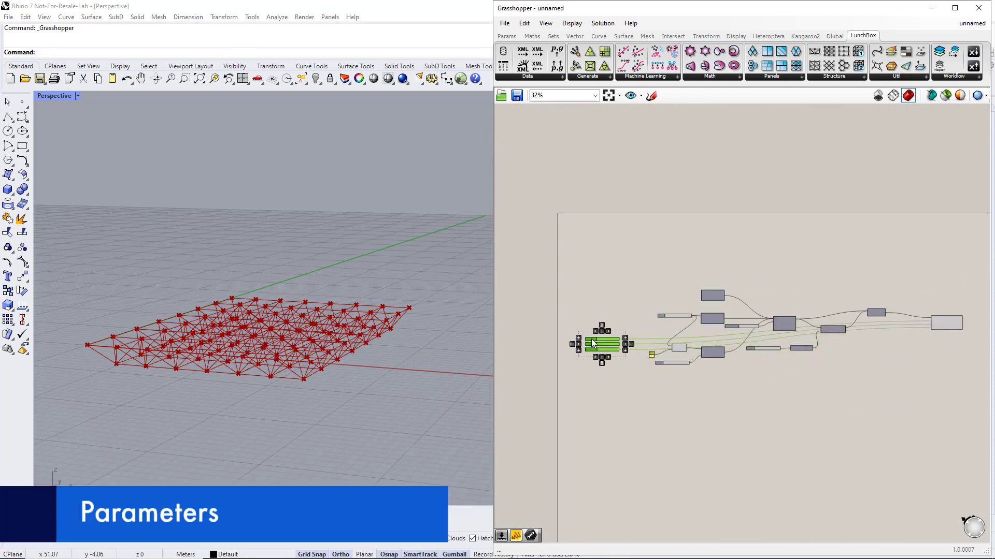
Step: Move the Length, Width and Height sliders above the U Divisions, V Divisions and Truss Depth sliders, forming one column
{"action": "scroll", "coordinate": [630, 366], "scroll_direction": "up", "scroll_amount": 3}
{"action": "left_click", "coordinate": [784, 414]}
{"action": "left_click_drag", "start_coordinate": [879, 339], "coordinate": [567, 297]}
{"action": "left_click_drag", "start_coordinate": [707, 276], "coordinate": [570, 309]}
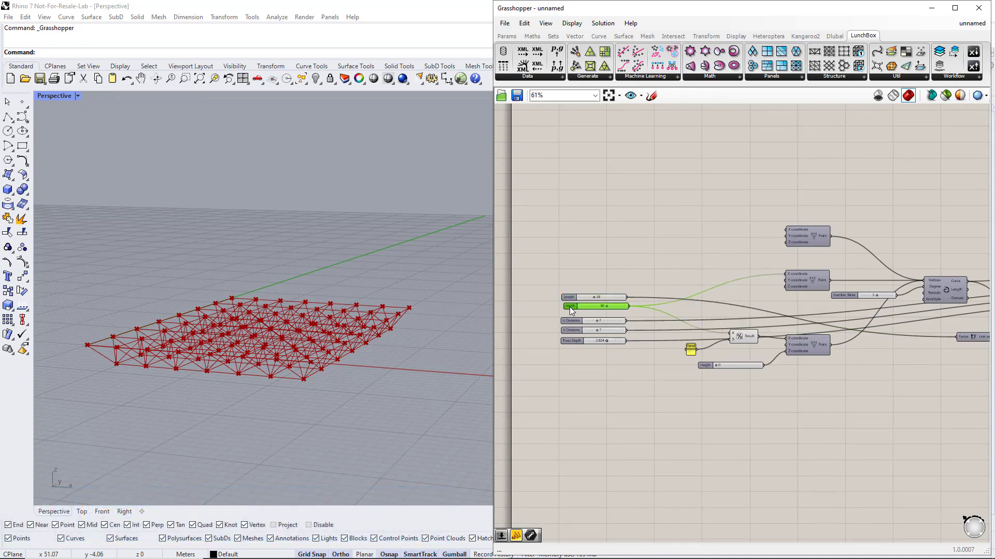
{"action": "left_click_drag", "start_coordinate": [640, 313], "coordinate": [594, 296]}
{"action": "left_click_drag", "start_coordinate": [709, 365], "coordinate": [575, 312]}
Step: Group the six sliders and name the group Parameters
{"action": "left_click_drag", "start_coordinate": [542, 259], "coordinate": [650, 377]}
{"action": "key", "text": "ctrl+g"}
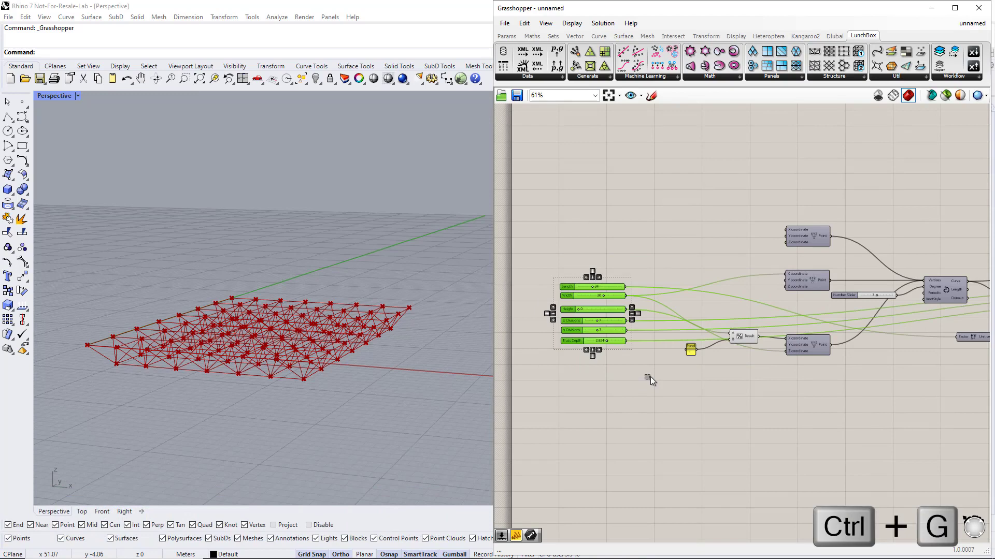
{"action": "scroll", "coordinate": [566, 322], "scroll_direction": "up", "scroll_amount": 2}
{"action": "scroll", "coordinate": [566, 323], "scroll_direction": "up", "scroll_amount": 1}
{"action": "right_click", "coordinate": [608, 294]}
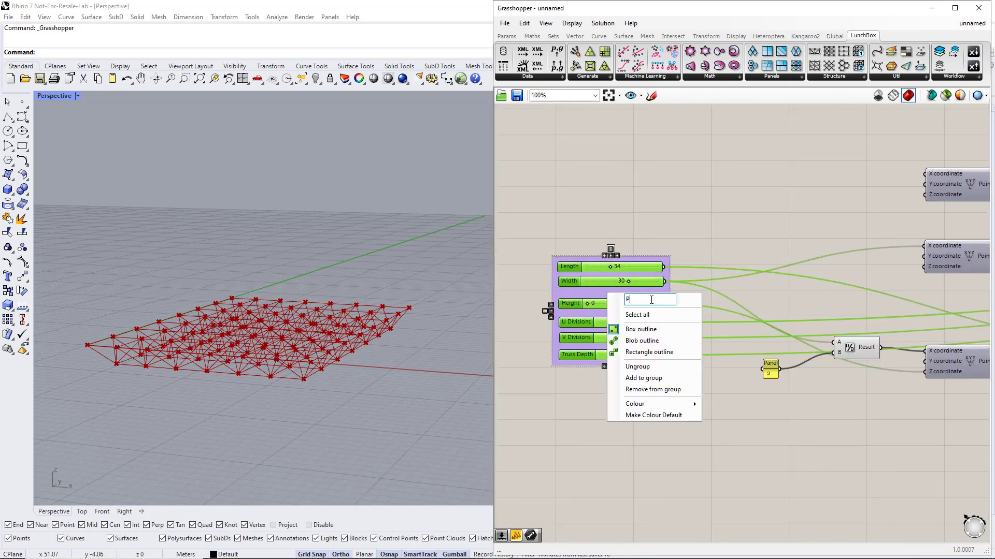
{"action": "type", "text": "Parameters"}
{"action": "key", "text": "Return"}
Step: Test the roof by varying the sliders, including Width 36, Height 6, U Divisions 4 and Truss Depth 3.929, and view the truss
{"action": "left_click_drag", "start_coordinate": [611, 267], "coordinate": [637, 284]}
{"action": "left_click_drag", "start_coordinate": [587, 304], "coordinate": [630, 304]}
{"action": "left_click_drag", "start_coordinate": [626, 355], "coordinate": [600, 355]}
{"action": "mouse_move", "coordinate": [368, 376]}
{"action": "right_mouse_down"}
{"action": "mouse_move", "coordinate": [365, 406]}
{"action": "mouse_move", "coordinate": [354, 396]}
{"action": "mouse_move", "coordinate": [363, 386]}
{"action": "right_mouse_up"}
{"action": "left_click_drag", "start_coordinate": [618, 337], "coordinate": [646, 356]}
{"action": "right_click_drag", "start_coordinate": [445, 357], "coordinate": [396, 377]}
Step: Set the Length and Width sliders to 20 and the Height slider to 0
{"action": "double_click", "coordinate": [629, 266]}
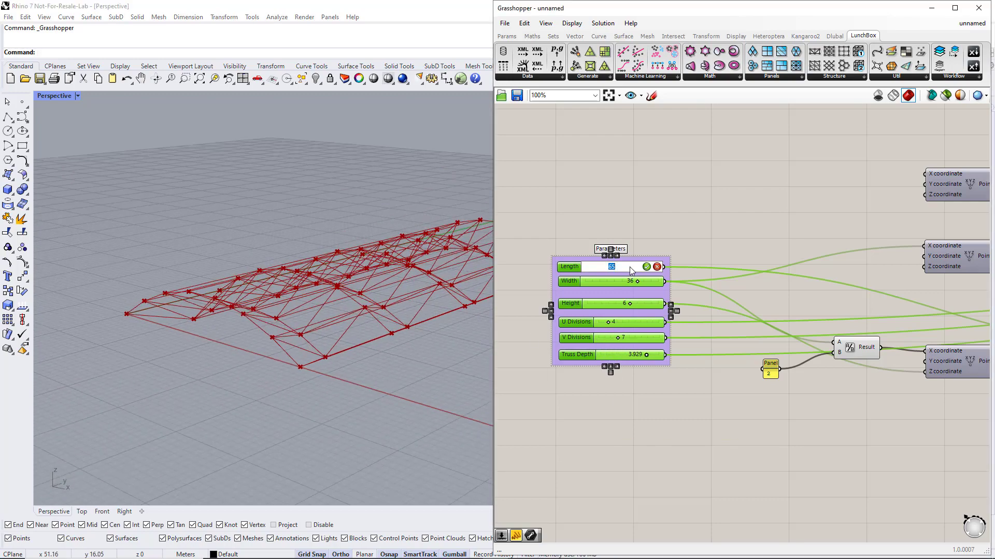
{"action": "type", "text": "20"}
{"action": "key", "text": "Return"}
{"action": "double_click", "coordinate": [633, 282]}
{"action": "type", "text": "20"}
{"action": "key", "text": "Return"}
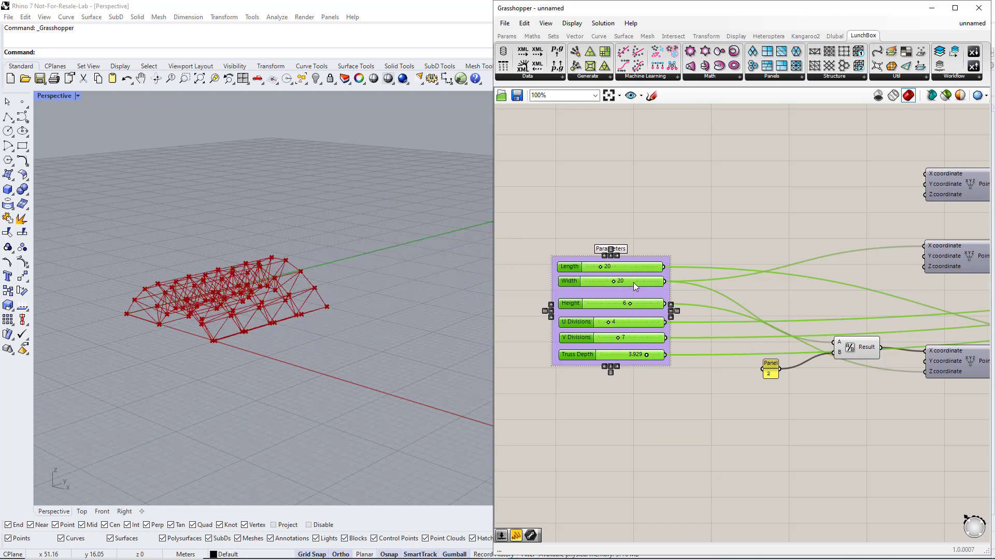
{"action": "left_click_drag", "start_coordinate": [628, 304], "coordinate": [582, 309]}
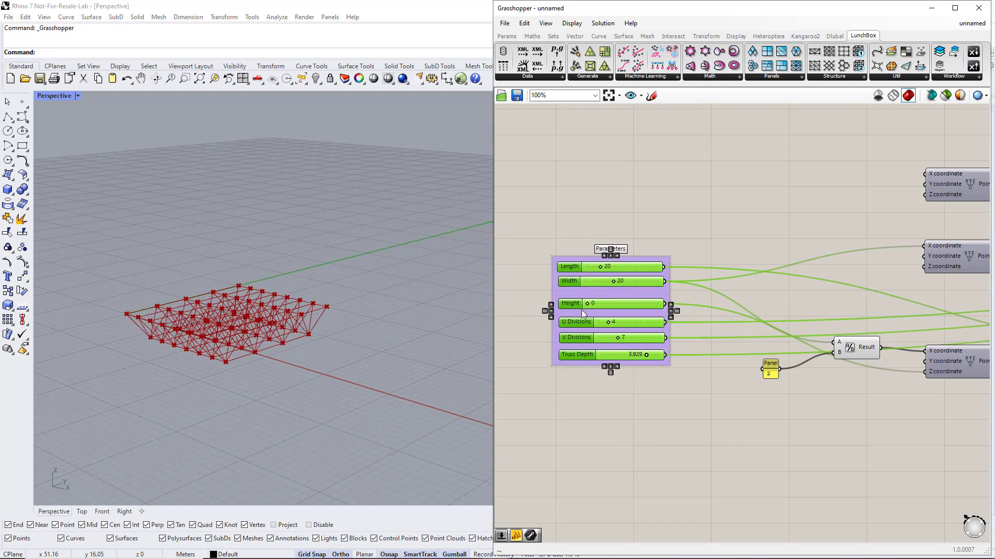
Step: Set U Divisions and V Divisions to 10 and Truss Depth to 1
{"action": "double_click", "coordinate": [611, 322]}
{"action": "type", "text": "10"}
{"action": "key", "text": "Return"}
{"action": "double_click", "coordinate": [616, 336]}
{"action": "type", "text": "10"}
{"action": "key", "text": "Return"}
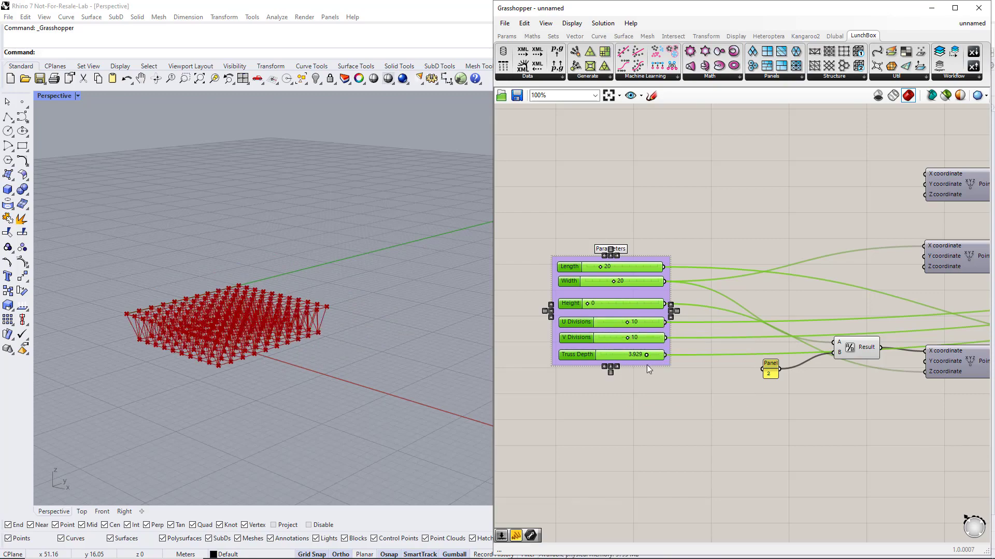
{"action": "double_click", "coordinate": [641, 353]}
{"action": "type", "text": "1"}
{"action": "key", "text": "Return"}
{"action": "scroll", "coordinate": [170, 352], "scroll_direction": "up", "scroll_amount": 5}
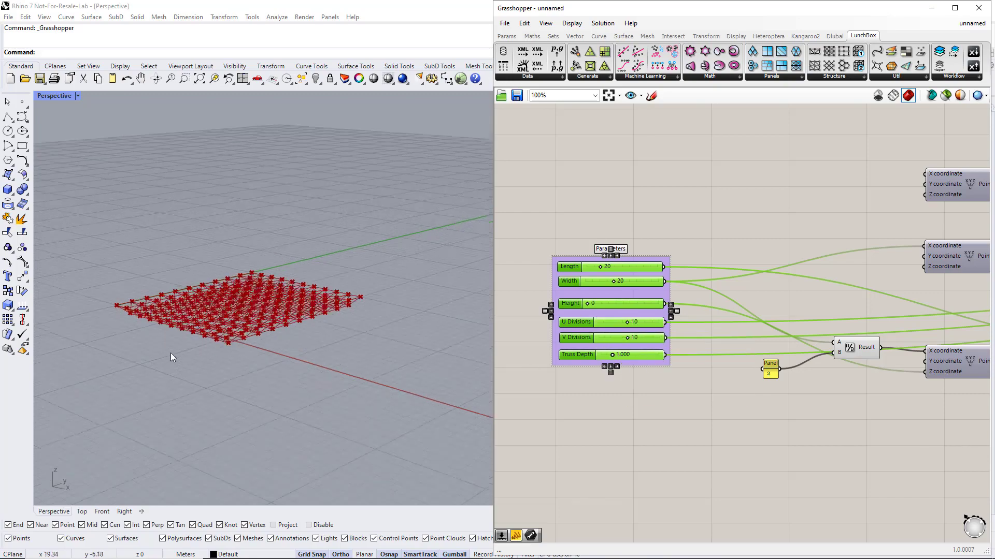
{"action": "mouse_move", "coordinate": [223, 372]}
{"action": "right_mouse_down"}
{"action": "mouse_move", "coordinate": [228, 363]}
{"action": "mouse_move", "coordinate": [344, 344]}
{"action": "mouse_move", "coordinate": [222, 372]}
{"action": "right_mouse_up"}
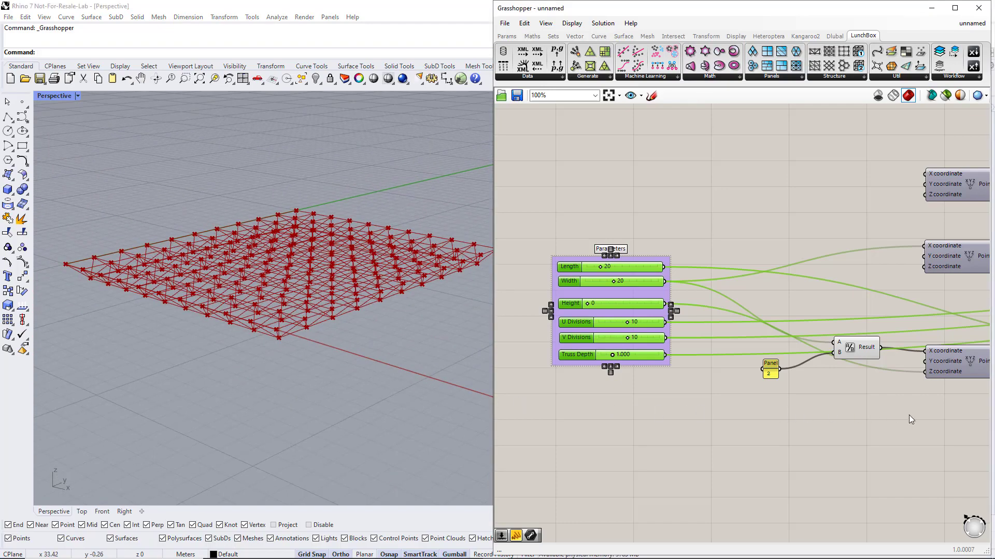
Step: Add a Line parameter after the space truss component and connect the first Primary Lines output to it
{"action": "right_click_drag", "start_coordinate": [909, 415], "coordinate": [513, 411]}
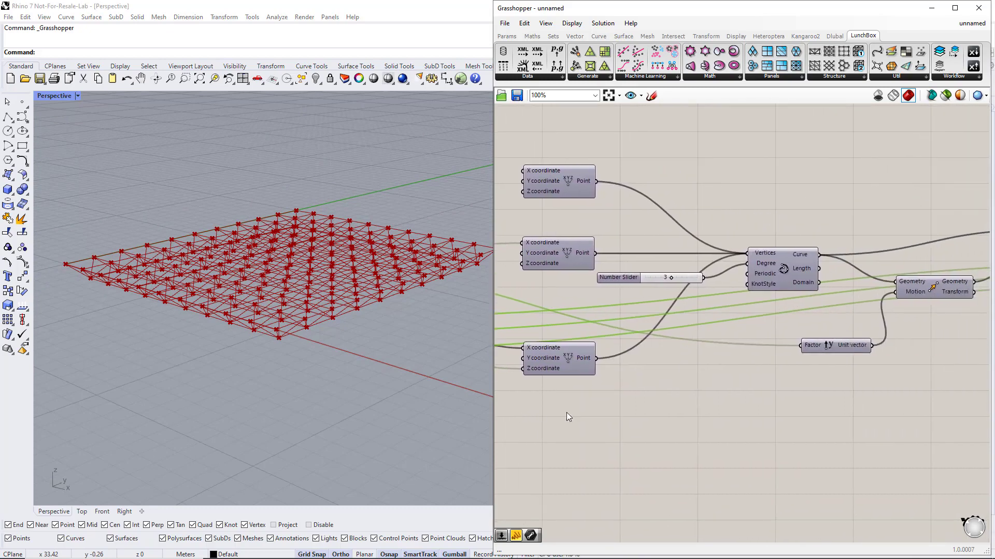
{"action": "right_click_drag", "start_coordinate": [938, 416], "coordinate": [619, 428]}
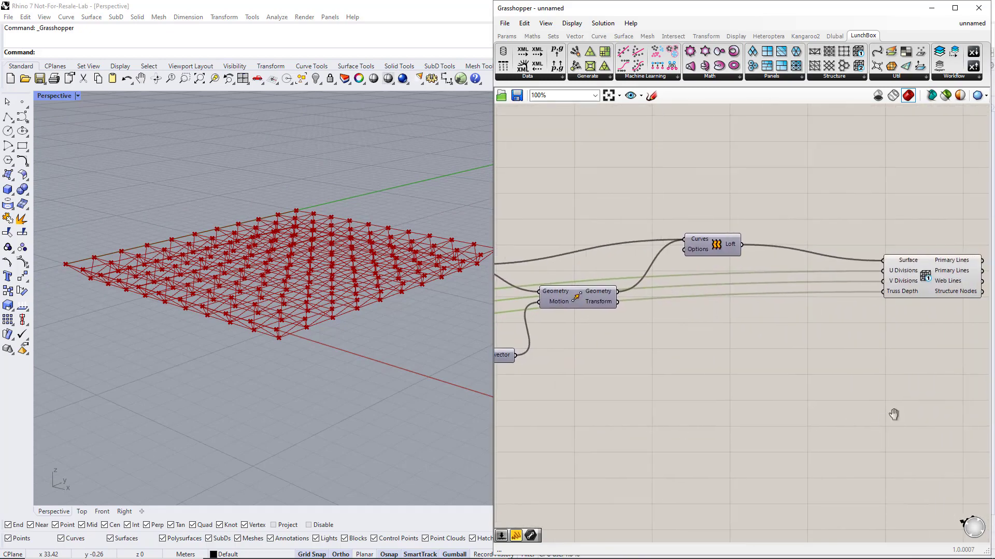
{"action": "right_click_drag", "start_coordinate": [893, 414], "coordinate": [603, 419]}
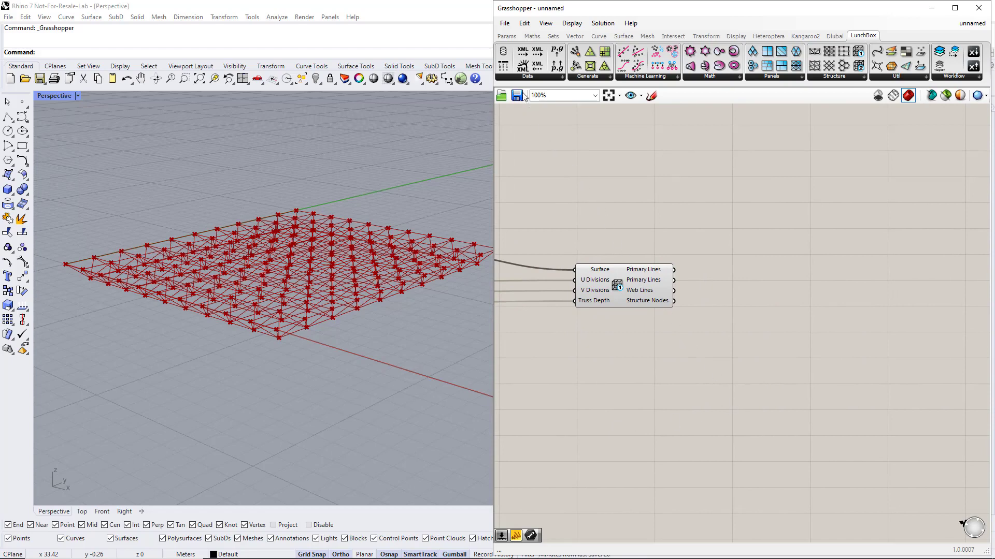
{"action": "left_click", "coordinate": [506, 36]}
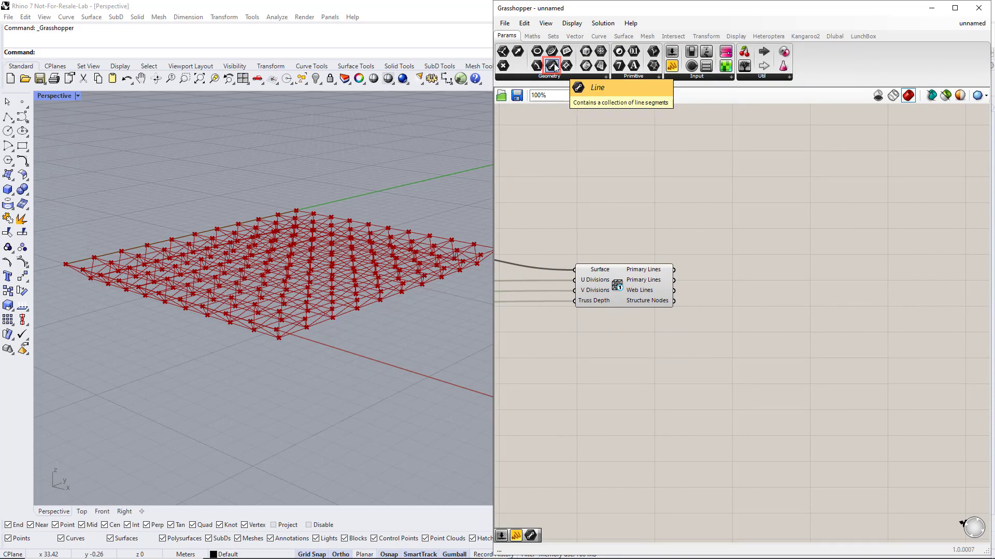
{"action": "left_click_drag", "start_coordinate": [554, 66], "coordinate": [762, 238]}
{"action": "left_click_drag", "start_coordinate": [675, 269], "coordinate": [750, 238]}
{"action": "right_click_drag", "start_coordinate": [406, 387], "coordinate": [371, 392]}
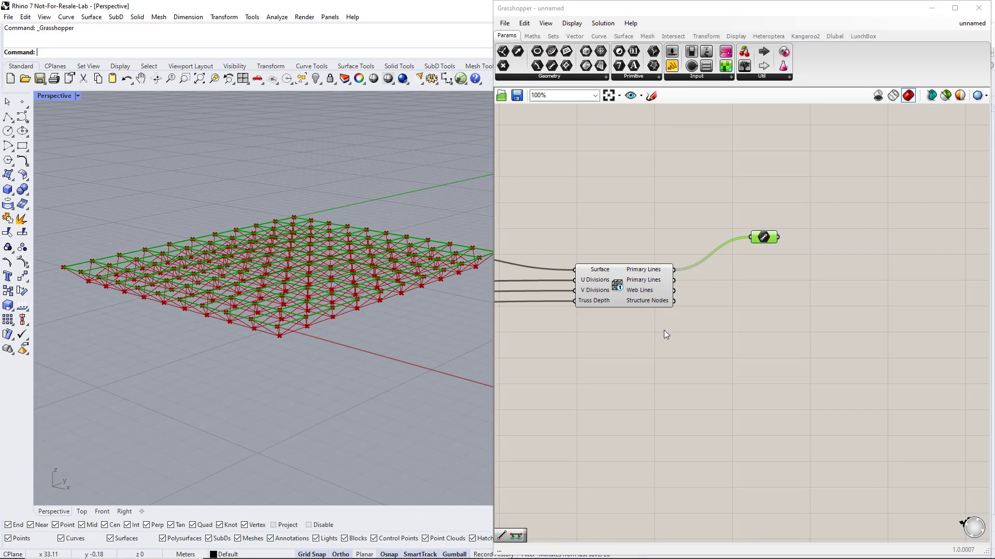
Step: Duplicate the Line parameter twice, feeding one copy from the second Primary Lines output and the other from Web Lines
{"action": "left_click_drag", "start_coordinate": [771, 244], "coordinate": [770, 276], "text": "alt"}
{"action": "left_click_drag", "start_coordinate": [674, 280], "coordinate": [766, 262]}
{"action": "right_click_drag", "start_coordinate": [405, 359], "coordinate": [328, 369]}
{"action": "left_click_drag", "start_coordinate": [763, 279], "coordinate": [763, 319], "text": "alt"}
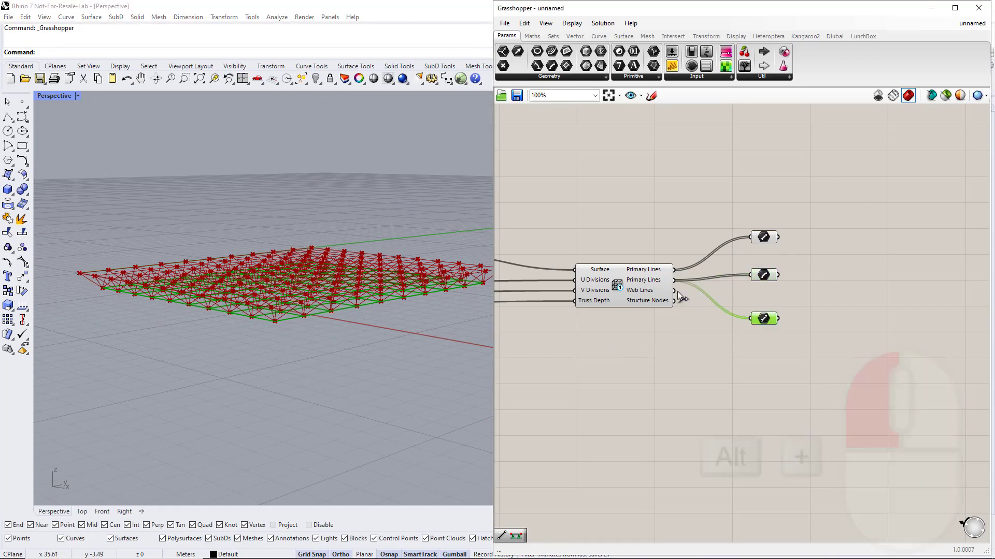
{"action": "left_click_drag", "start_coordinate": [674, 291], "coordinate": [750, 319]}
{"action": "mouse_move", "coordinate": [334, 394]}
{"action": "right_mouse_down"}
{"action": "mouse_move", "coordinate": [318, 402]}
{"action": "mouse_move", "coordinate": [364, 373]}
{"action": "mouse_move", "coordinate": [388, 373]}
{"action": "mouse_move", "coordinate": [334, 398]}
{"action": "right_mouse_up"}
{"action": "left_click", "coordinate": [688, 394]}
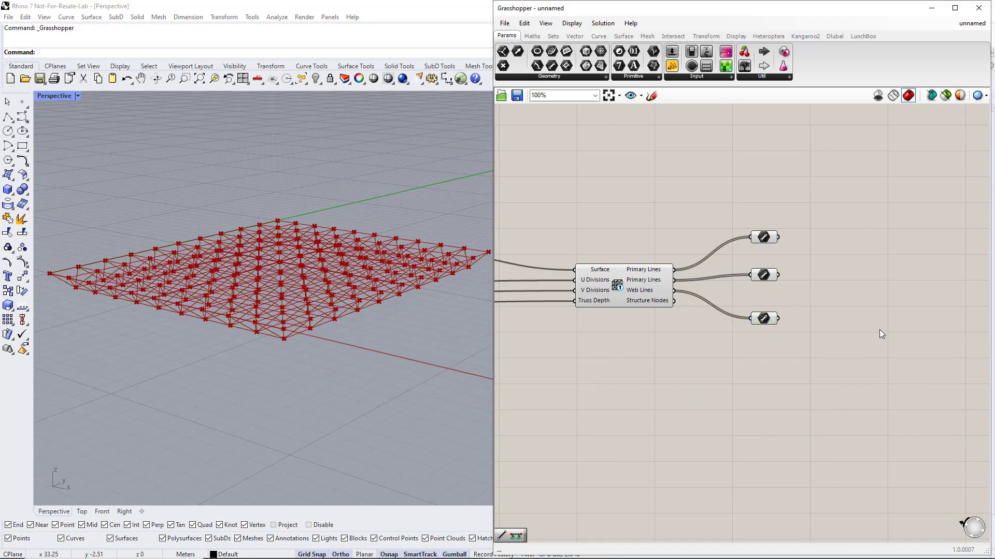
Step: Place a Dlubal Member component downstream of the three Line parameters
{"action": "right_click_drag", "start_coordinate": [879, 332], "coordinate": [726, 355]}
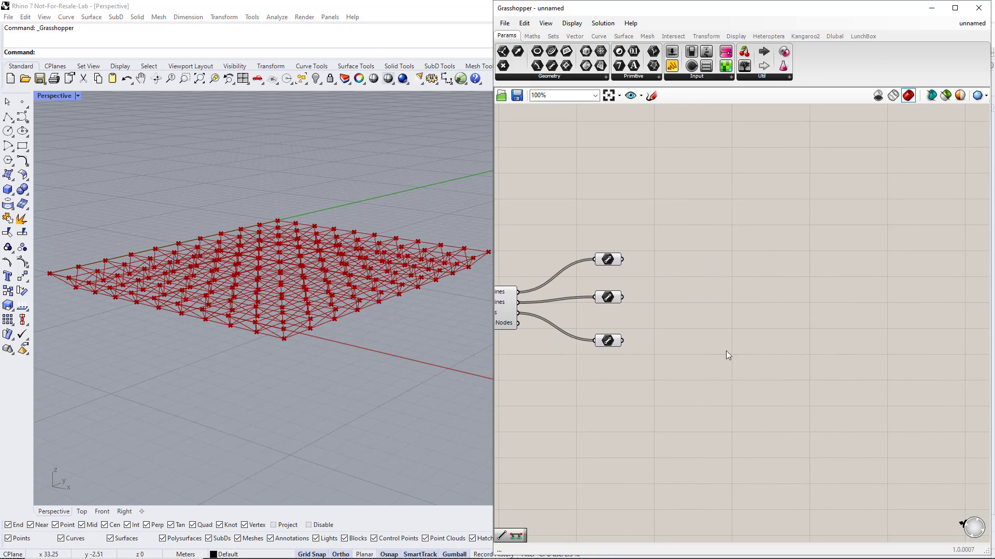
{"action": "right_click_drag", "start_coordinate": [856, 339], "coordinate": [805, 336]}
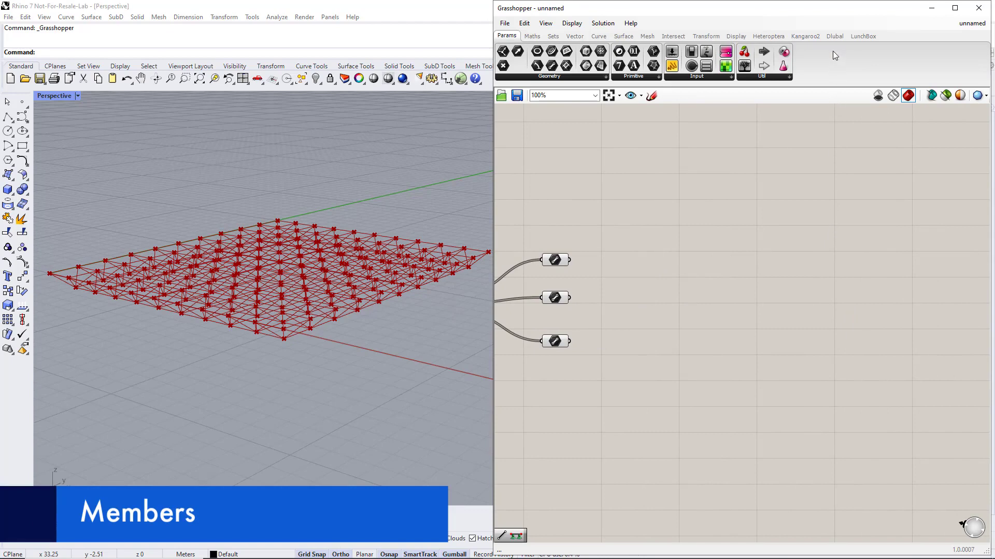
{"action": "left_click", "coordinate": [833, 37]}
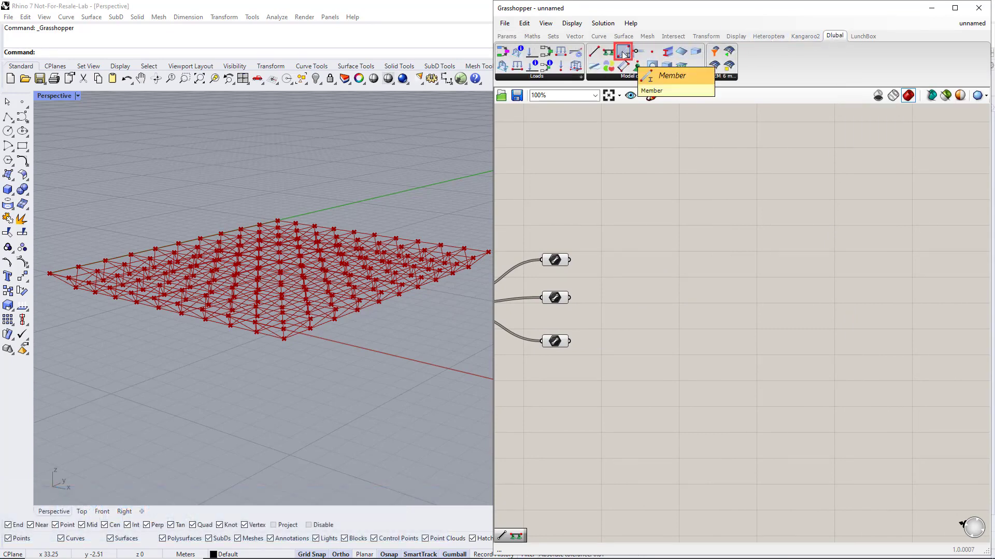
{"action": "left_click_drag", "start_coordinate": [624, 53], "coordinate": [757, 212]}
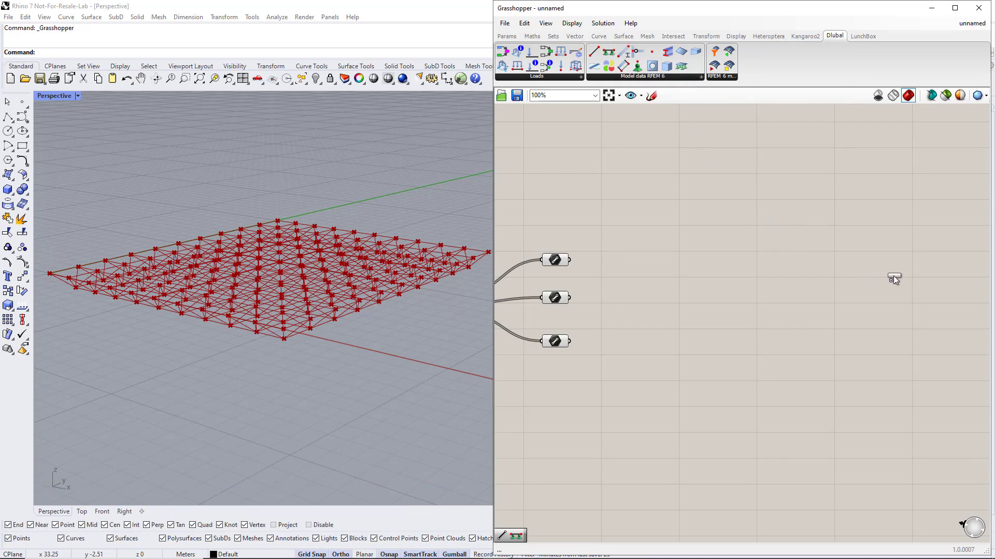
{"action": "left_click_drag", "start_coordinate": [911, 269], "coordinate": [912, 271]}
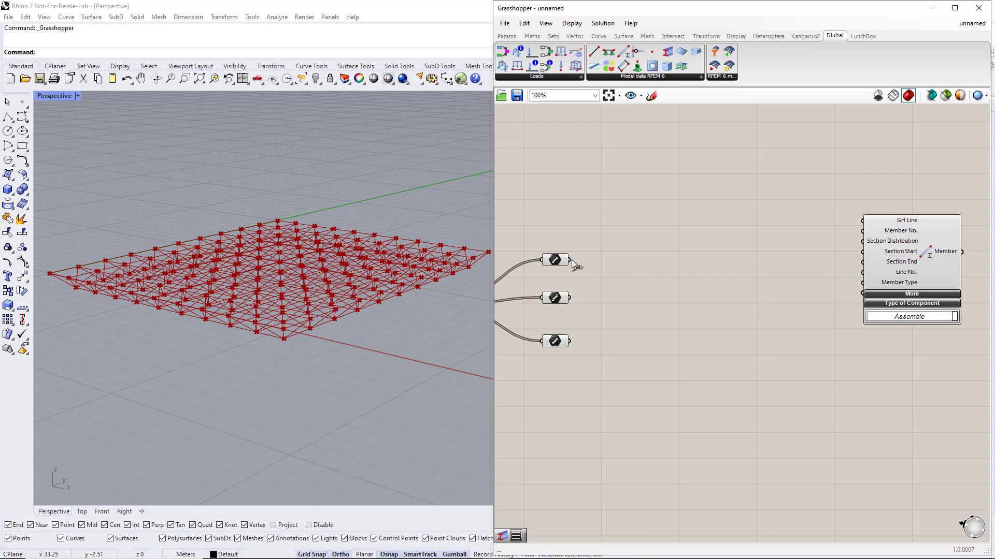
Step: Connect the two Primary Lines parameters to the Member component's GH Line input and shift the component to make room
{"action": "left_click_drag", "start_coordinate": [570, 259], "coordinate": [854, 223]}
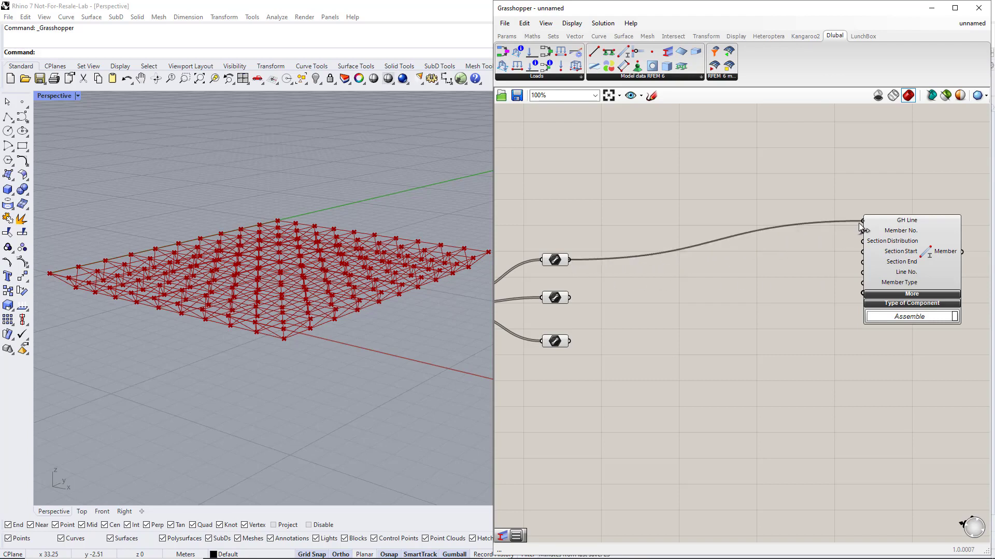
{"action": "left_click_drag", "start_coordinate": [569, 297], "coordinate": [860, 231], "text": "shift"}
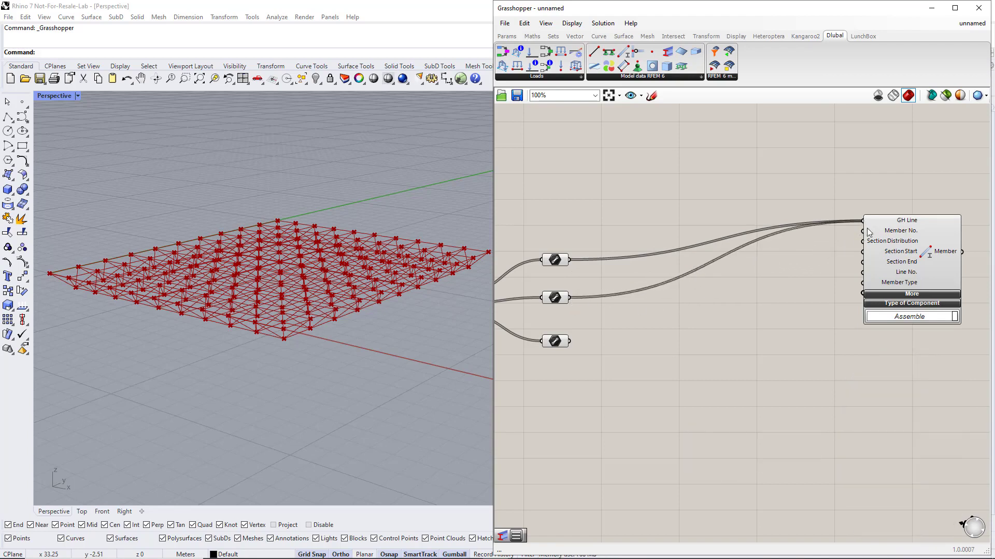
{"action": "left_click_drag", "start_coordinate": [920, 252], "coordinate": [952, 287]}
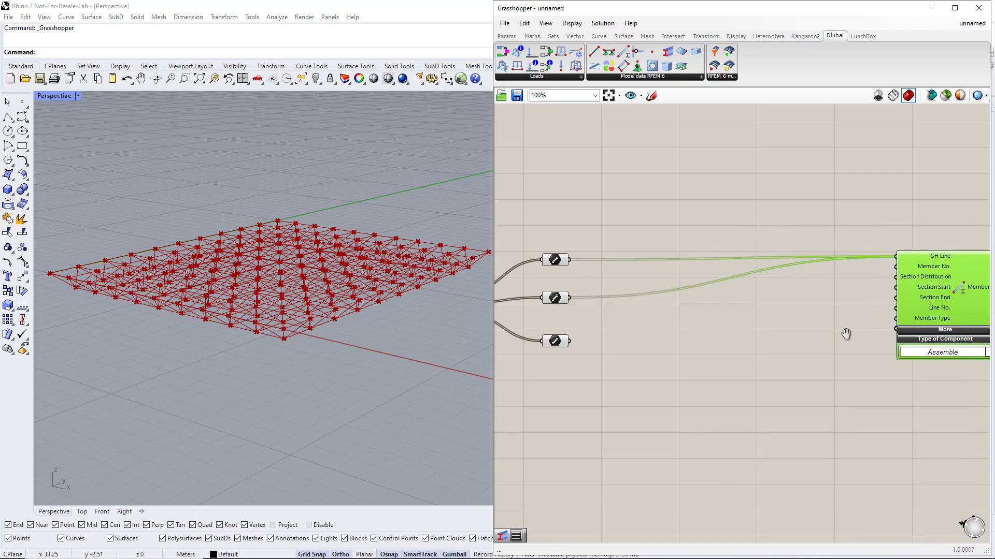
{"action": "right_click_drag", "start_coordinate": [846, 334], "coordinate": [820, 348]}
{"action": "left_click", "coordinate": [824, 340]}
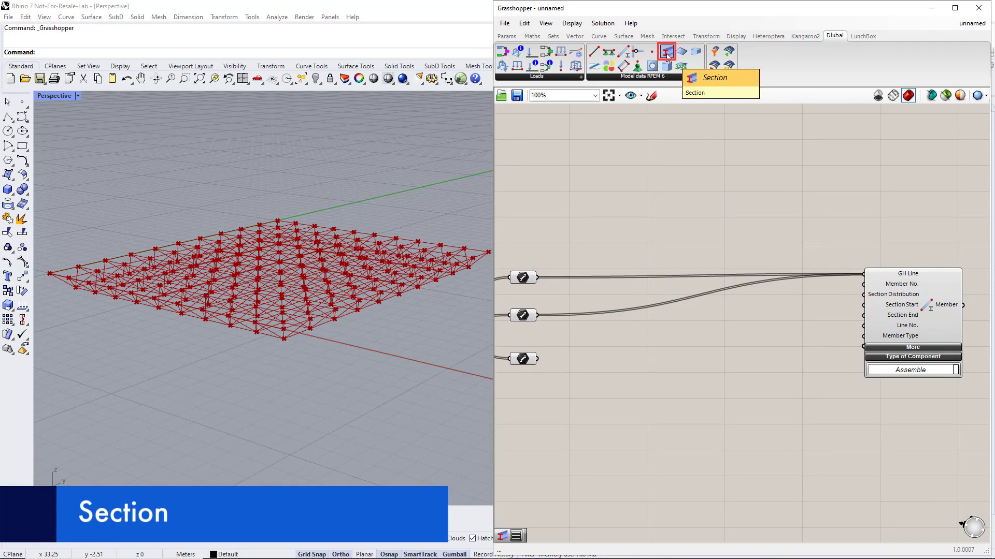
Step: Add a Dlubal Section component above the Member component and feed its Section No. input from a number slider set to 1
{"action": "left_click_drag", "start_coordinate": [667, 54], "coordinate": [760, 202]}
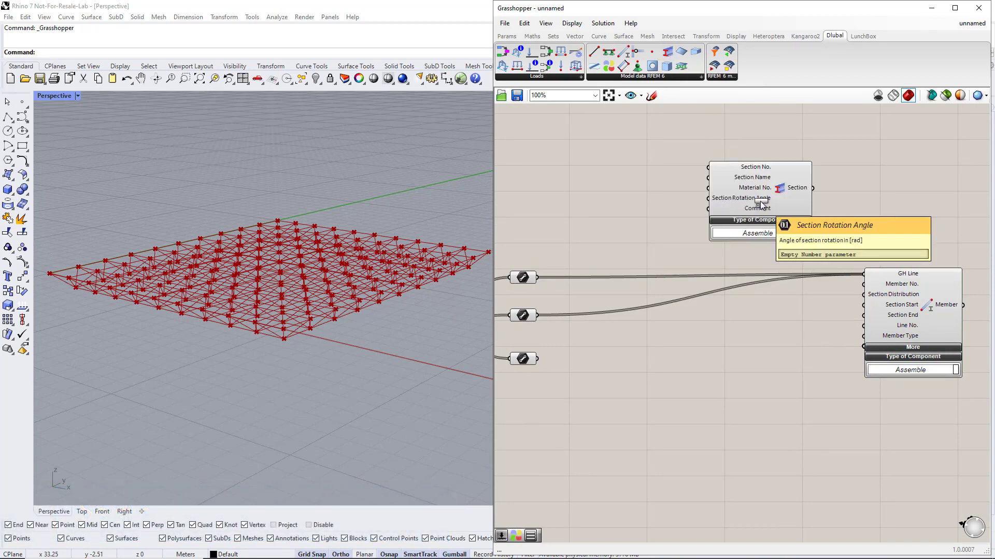
{"action": "double_click", "coordinate": [647, 135]}
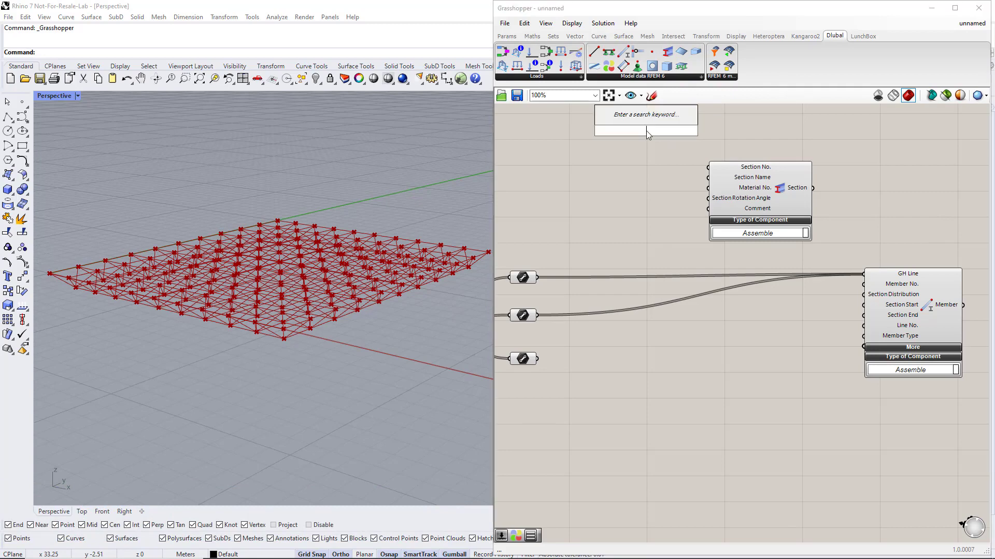
{"action": "type", "text": "1"}
{"action": "key", "text": "Return"}
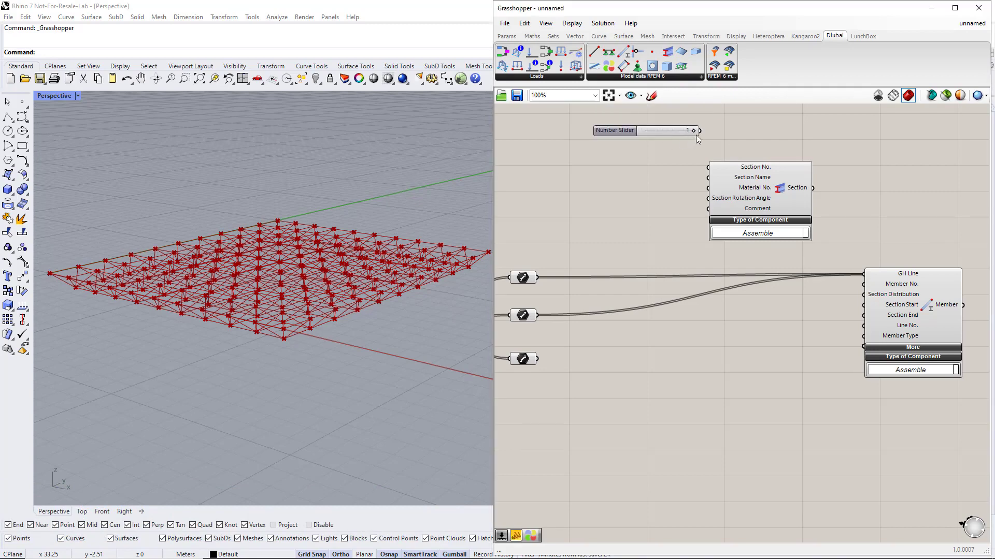
{"action": "left_click_drag", "start_coordinate": [700, 132], "coordinate": [771, 180]}
{"action": "left_click_drag", "start_coordinate": [903, 314], "coordinate": [922, 317]}
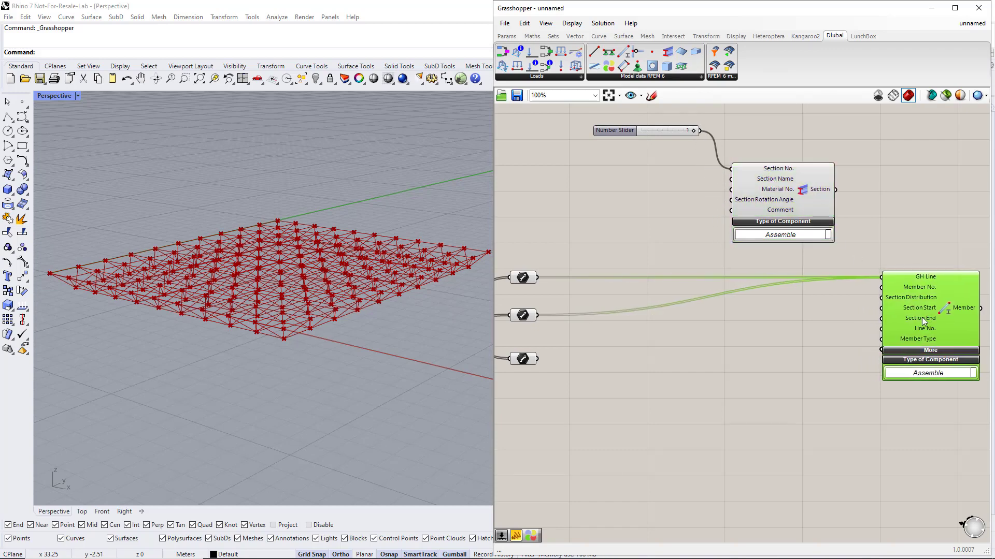
Step: Add a panel containing the section name CHS 82.5x5 beside the Section component
{"action": "left_click", "coordinate": [671, 176]}
{"action": "double_click", "coordinate": [660, 166]}
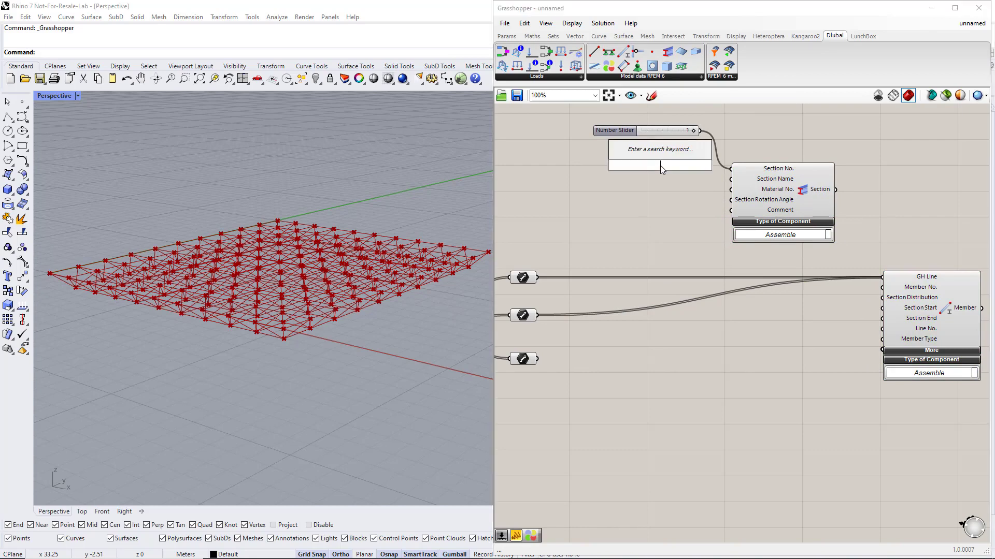
{"action": "type", "text": "//"}
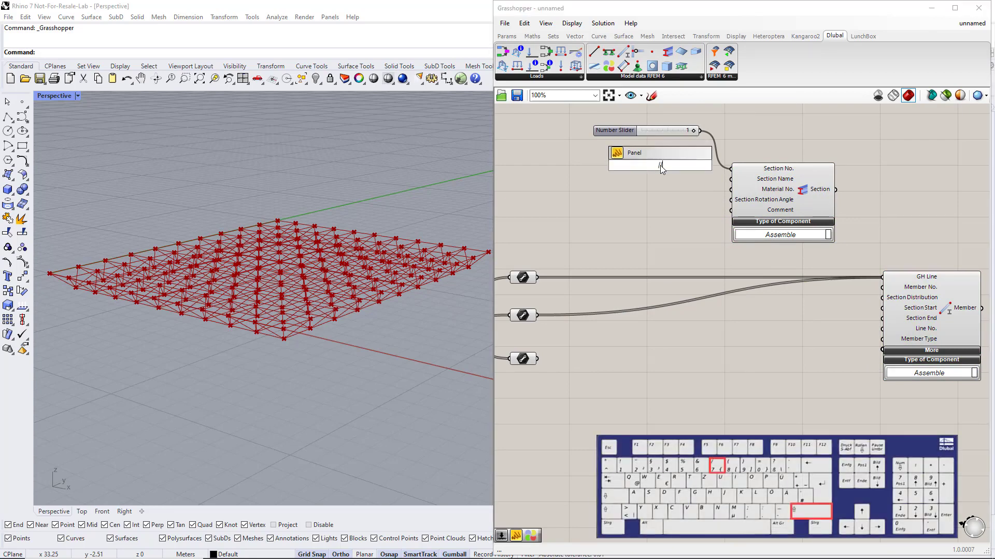
{"action": "type", "text": "CHS 8"}
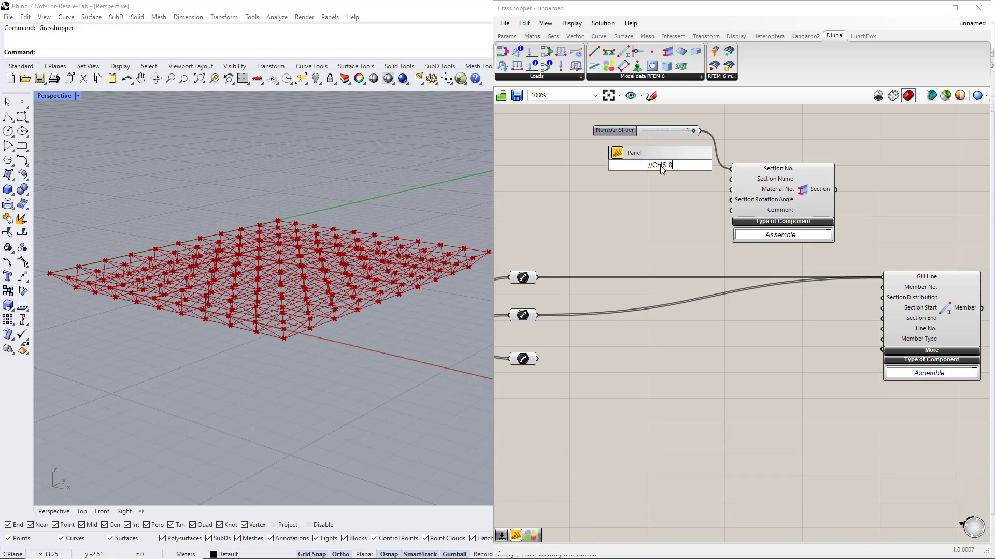
{"action": "type", "text": "2.5x5"}
{"action": "key", "text": "Return"}
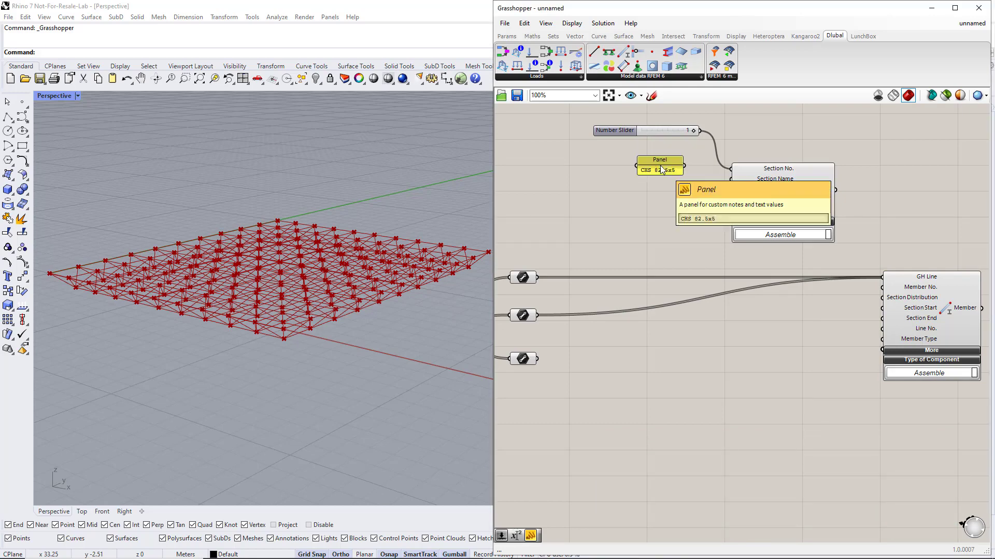
Step: Connect the CHS 82.5x5 panel to the Section component's Section Name and its Section output to the Member's Section Start input
{"action": "left_click_drag", "start_coordinate": [684, 166], "coordinate": [731, 179]}
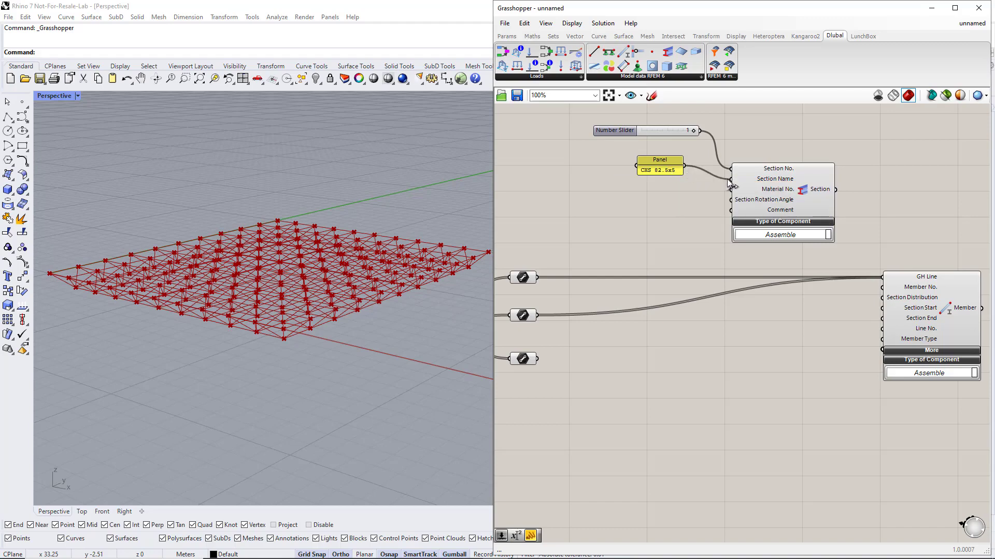
{"action": "left_click_drag", "start_coordinate": [836, 191], "coordinate": [881, 308]}
{"action": "scroll", "coordinate": [878, 311], "scroll_direction": "down", "scroll_amount": 2}
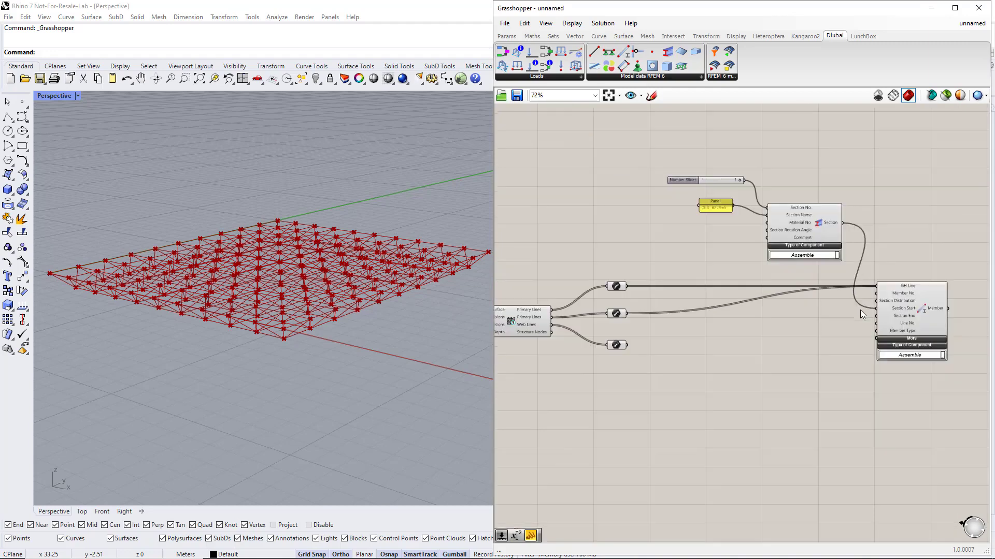
Step: Shift the Section and Member group aside and place a Dlubal Material component with a number slider of 1 feeding Material No
{"action": "left_click_drag", "start_coordinate": [887, 397], "coordinate": [693, 176]}
{"action": "left_click_drag", "start_coordinate": [896, 319], "coordinate": [966, 321]}
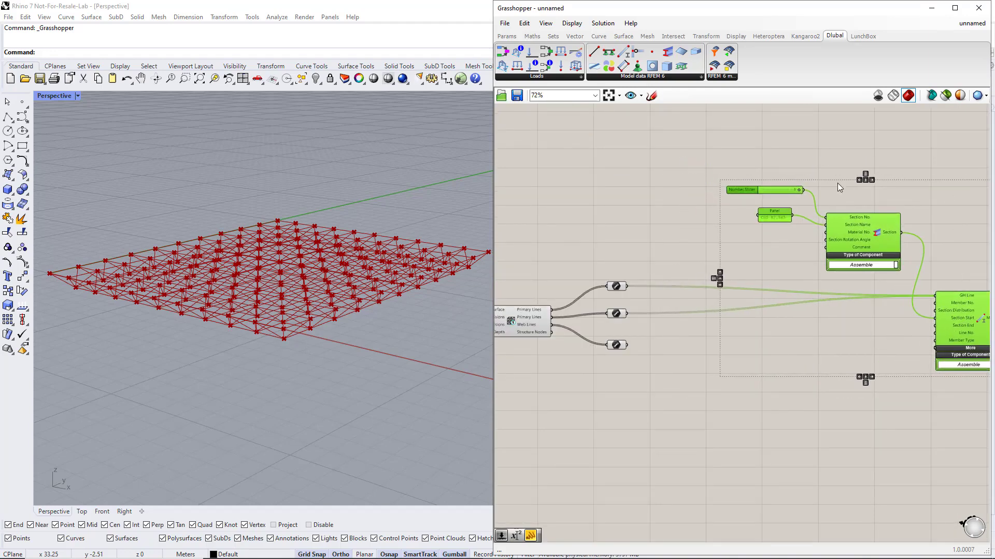
{"action": "left_click", "coordinate": [816, 163]}
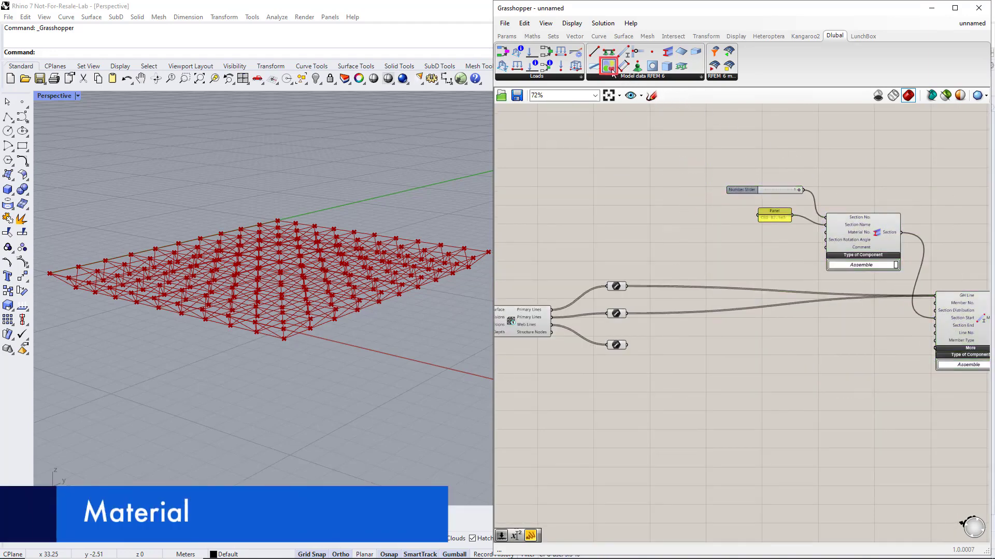
{"action": "left_click_drag", "start_coordinate": [611, 68], "coordinate": [658, 166]}
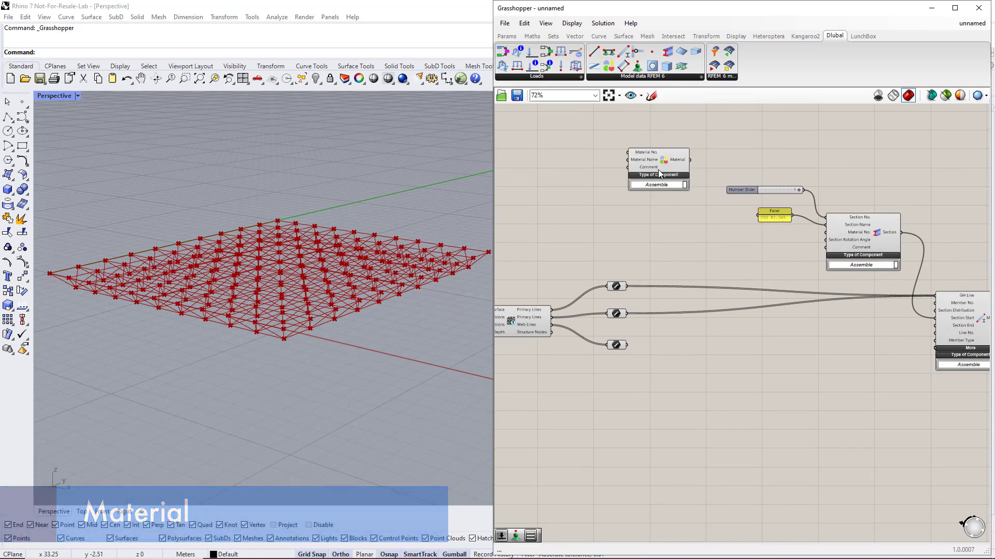
{"action": "double_click", "coordinate": [576, 144]}
{"action": "type", "text": "1"}
{"action": "key", "text": "Return"}
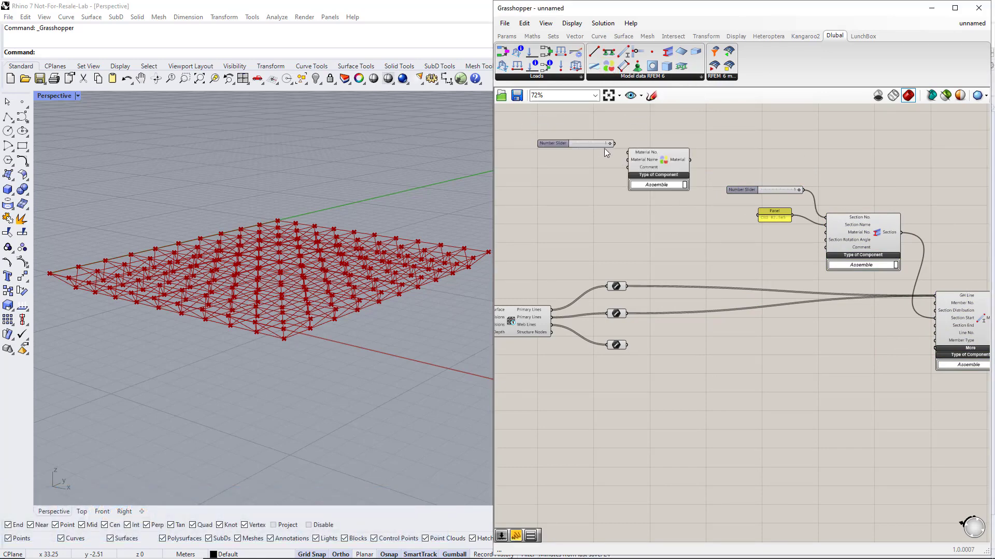
{"action": "left_click_drag", "start_coordinate": [614, 144], "coordinate": [679, 172]}
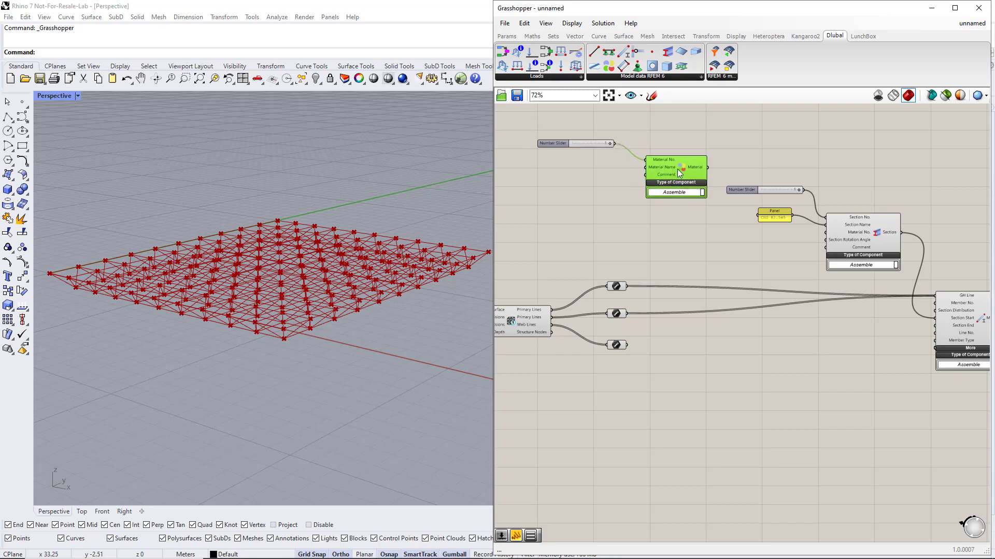
Step: Add a panel containing S355 to feed Material Name, and wire the Material output to the Section component's Material No. input
{"action": "left_click", "coordinate": [582, 176]}
{"action": "double_click", "coordinate": [582, 176]}
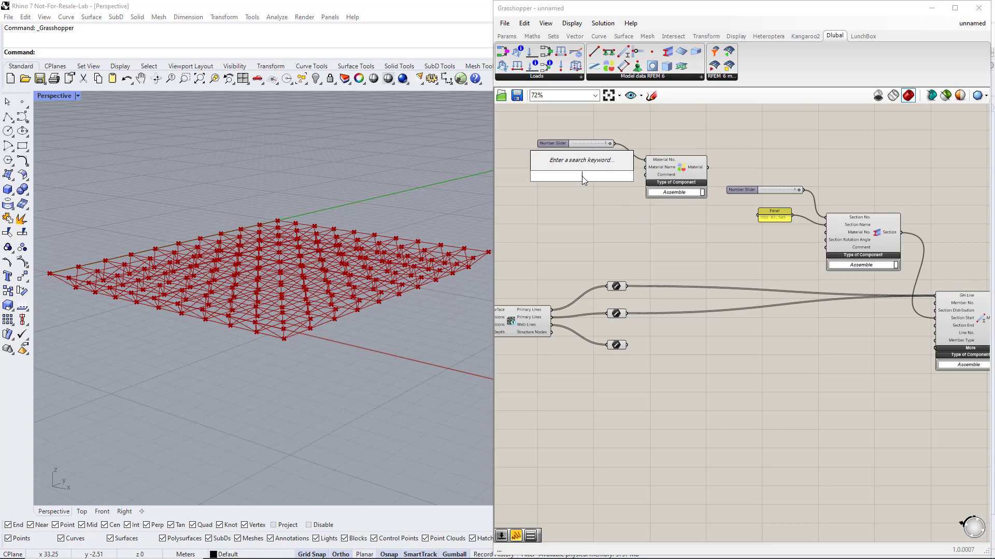
{"action": "type", "text": "Panel//S355"}
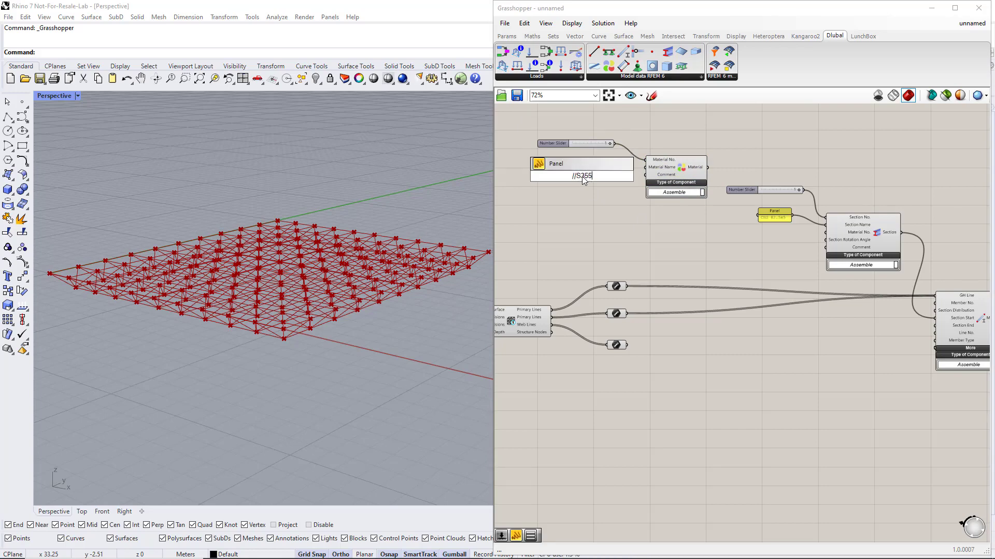
{"action": "key", "text": "Return"}
{"action": "left_click_drag", "start_coordinate": [589, 177], "coordinate": [644, 172]}
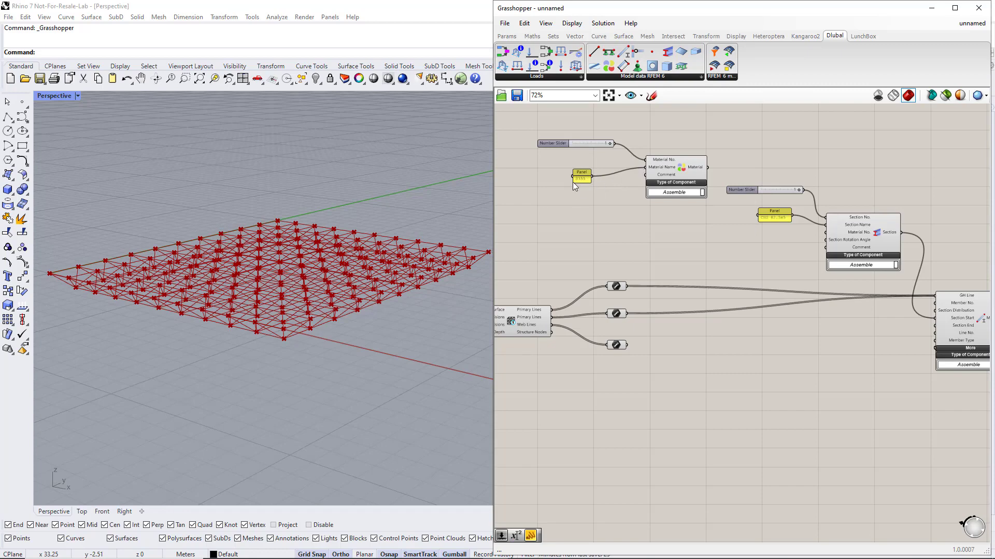
{"action": "left_click_drag", "start_coordinate": [572, 178], "coordinate": [553, 179]}
{"action": "left_click_drag", "start_coordinate": [708, 168], "coordinate": [826, 232]}
Step: Duplicate the Section and Member group below the original and feed the copied Member's GH Line input only from the Web Lines parameter
{"action": "scroll", "coordinate": [828, 301], "scroll_direction": "down", "scroll_amount": 3}
{"action": "left_click_drag", "start_coordinate": [905, 336], "coordinate": [679, 158]}
{"action": "left_click_drag", "start_coordinate": [850, 279], "coordinate": [889, 413]}
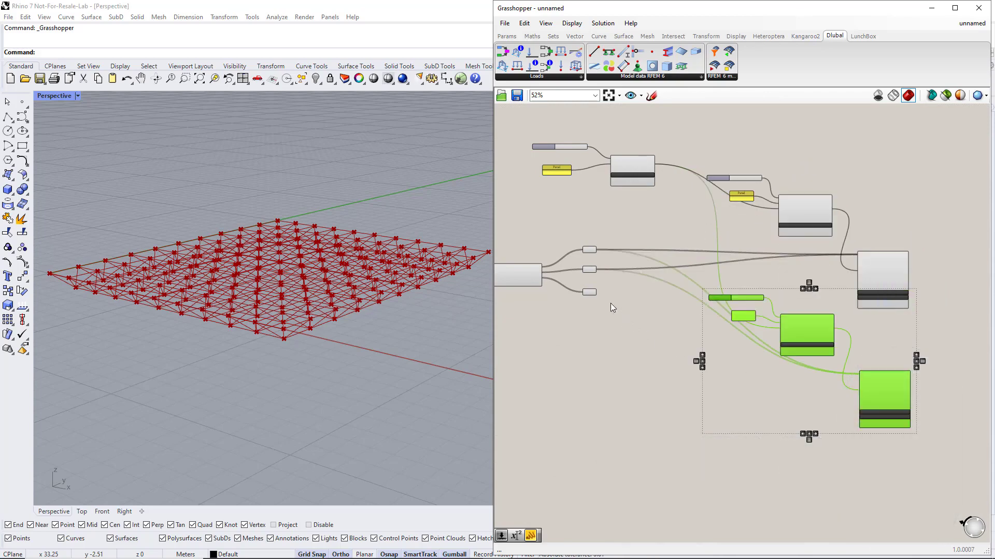
{"action": "scroll", "coordinate": [688, 333], "scroll_direction": "up", "scroll_amount": 3}
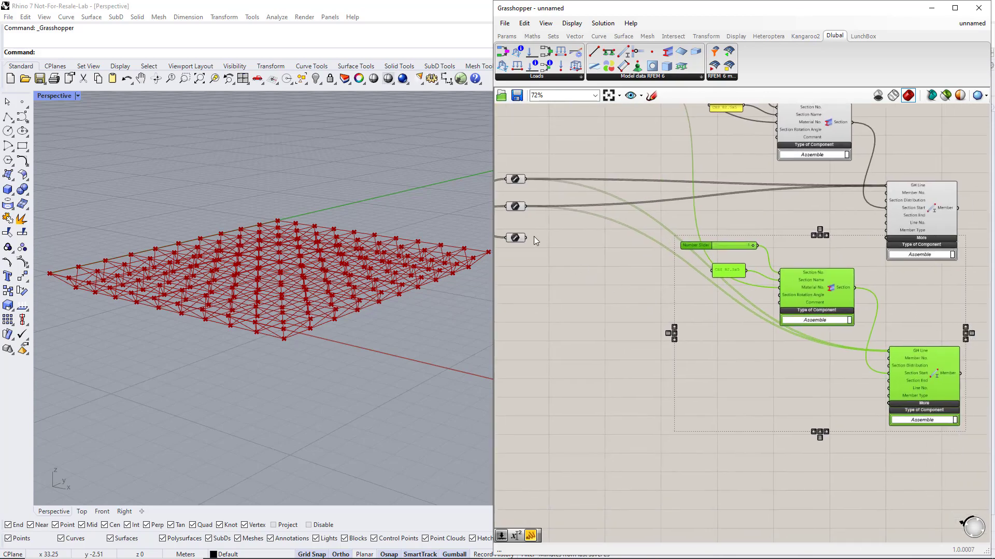
{"action": "left_click_drag", "start_coordinate": [527, 238], "coordinate": [889, 351]}
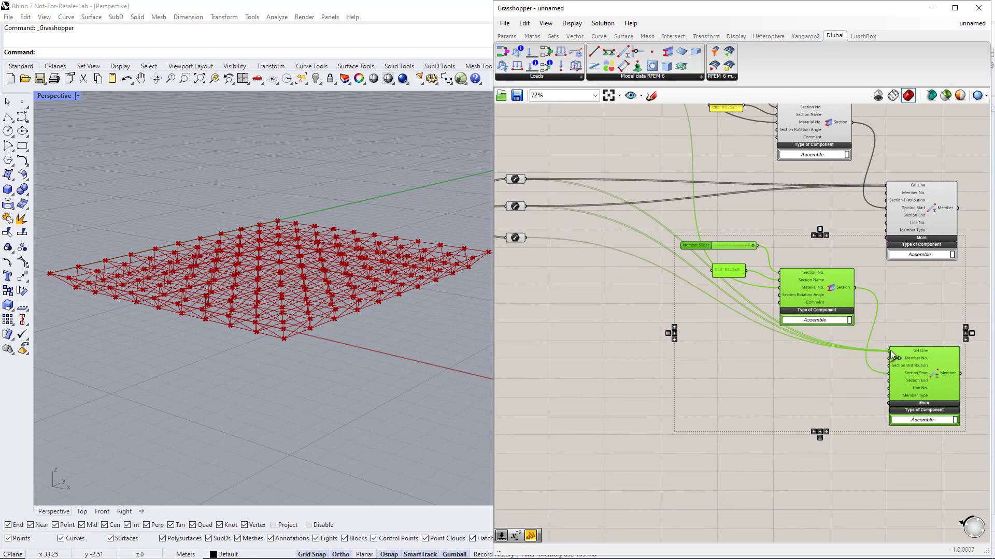
{"action": "left_click", "coordinate": [792, 247]}
Step: Raise the maximum of the copied Section No. slider to 2 and set its value to 2
{"action": "double_click", "coordinate": [705, 247]}
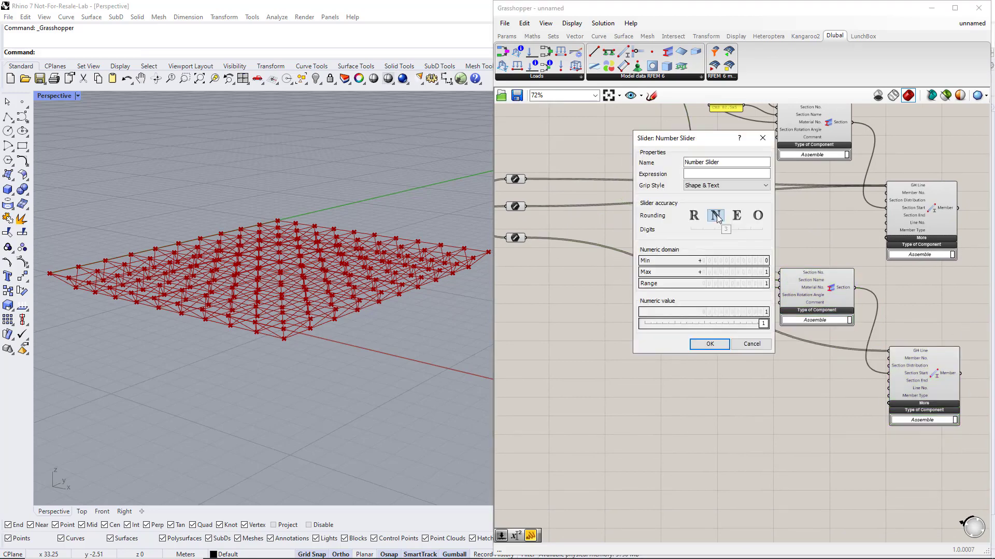
{"action": "double_click", "coordinate": [700, 274]}
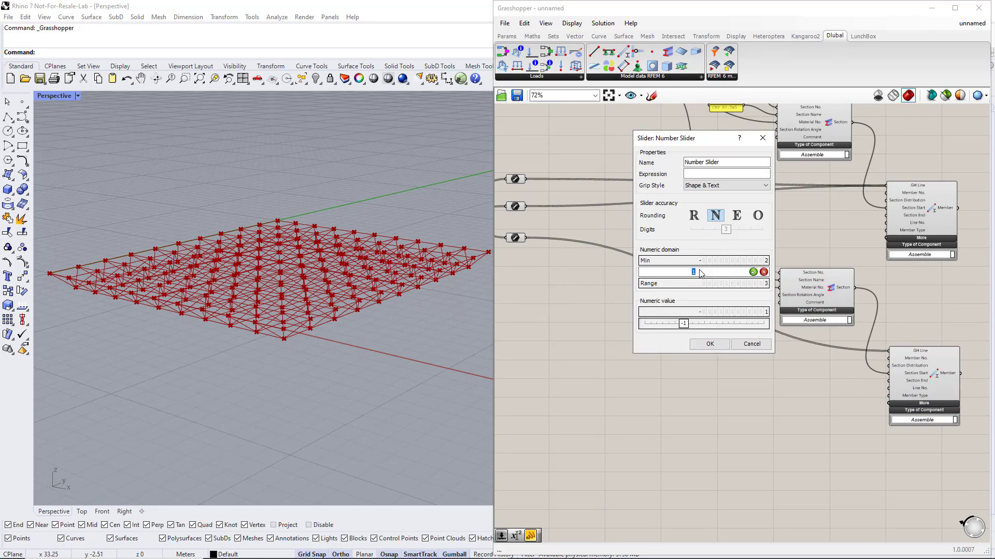
{"action": "type", "text": "2"}
{"action": "left_click", "coordinate": [754, 272]}
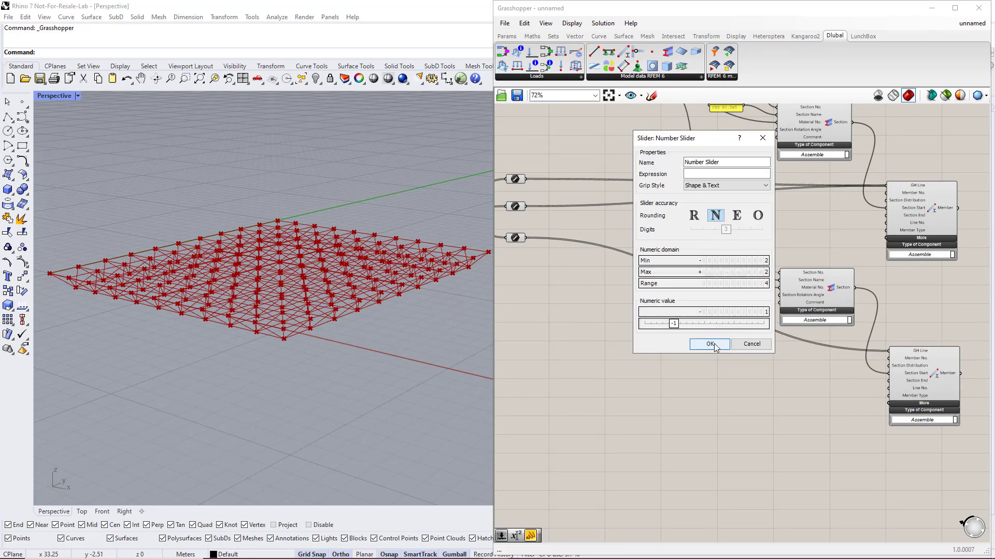
{"action": "left_click", "coordinate": [710, 344]}
{"action": "left_click_drag", "start_coordinate": [725, 247], "coordinate": [739, 248]}
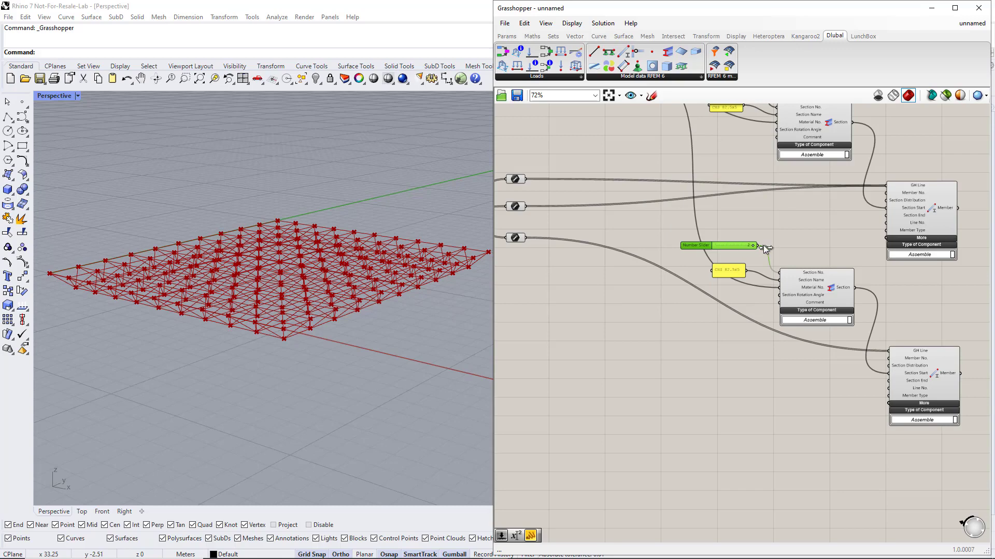
Step: Change the section name in the copied panel to CHS 76.1x5
{"action": "scroll", "coordinate": [748, 279], "scroll_direction": "up", "scroll_amount": 2}
{"action": "double_click", "coordinate": [728, 269]}
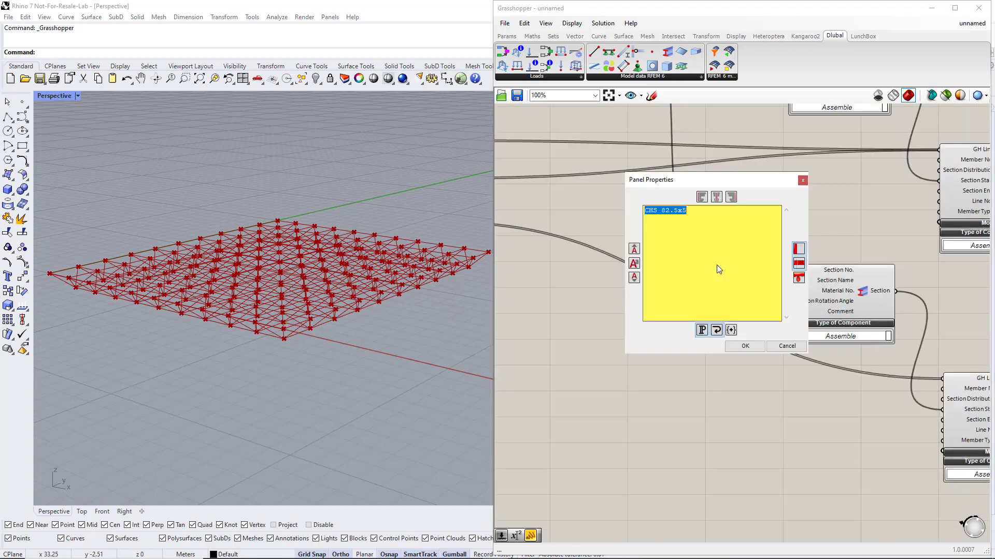
{"action": "left_click_drag", "start_coordinate": [661, 211], "coordinate": [676, 212]}
{"action": "type", "text": "76."}
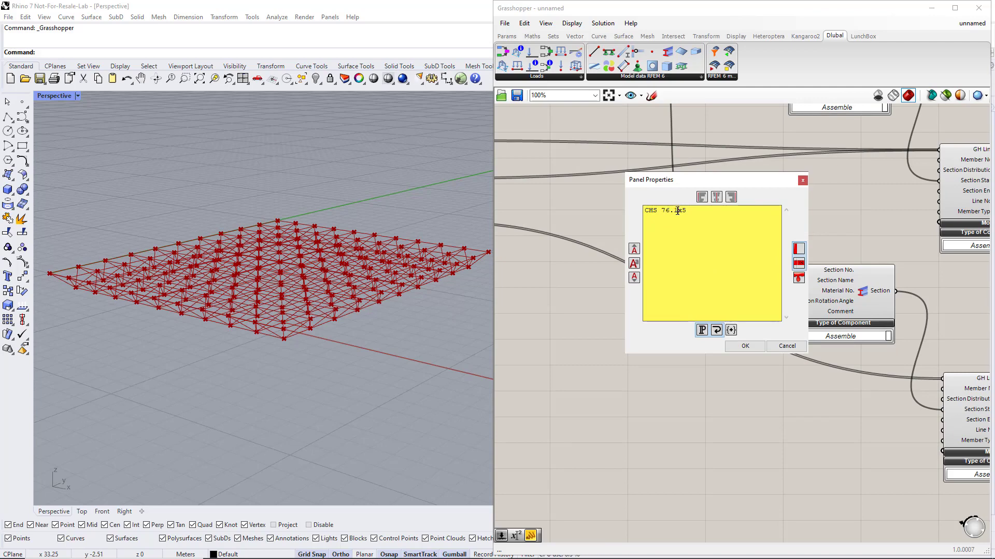
{"action": "left_click", "coordinate": [744, 346]}
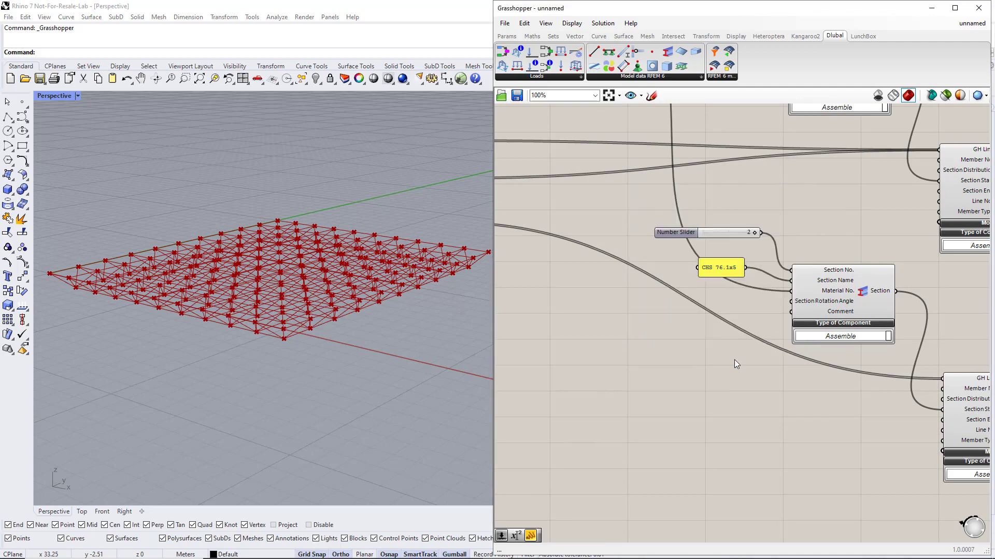
{"action": "scroll", "coordinate": [734, 359], "scroll_direction": "down", "scroll_amount": 5}
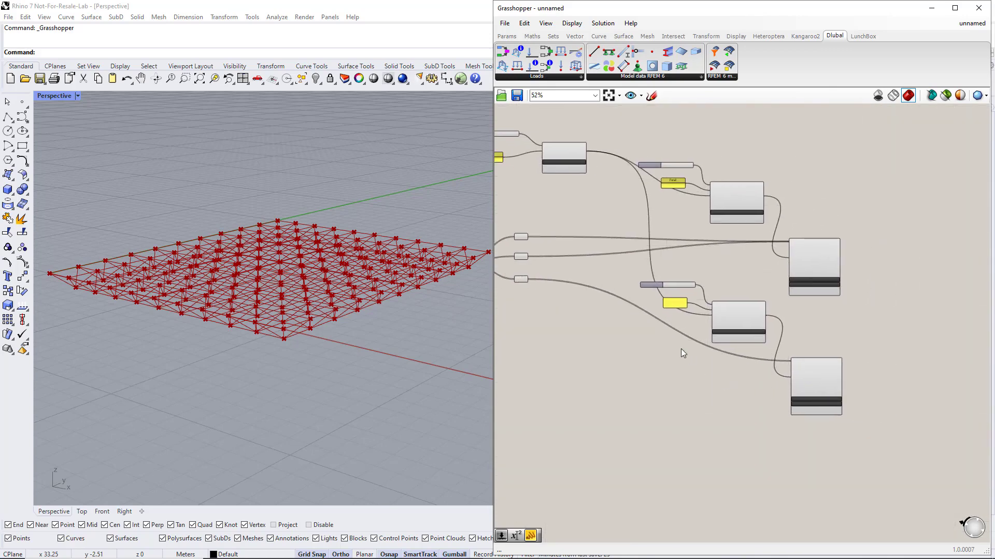
Step: Place the RFEM 6 export component with Run and Input inputs downstream of the two Member components
{"action": "scroll", "coordinate": [682, 349], "scroll_direction": "up", "scroll_amount": 3}
{"action": "right_click_drag", "start_coordinate": [902, 367], "coordinate": [728, 348]}
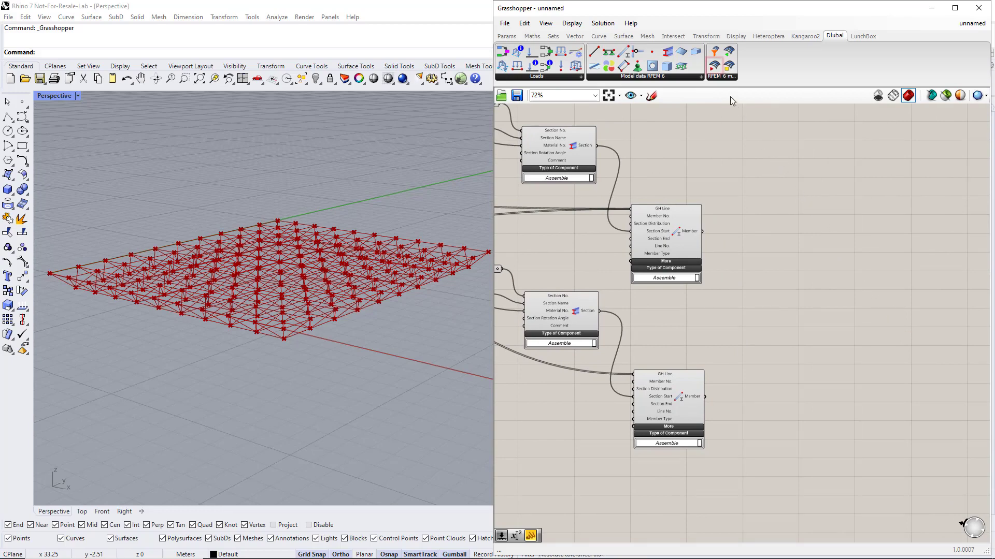
{"action": "left_click_drag", "start_coordinate": [714, 65], "coordinate": [869, 319]}
{"action": "left_click", "coordinate": [873, 327]}
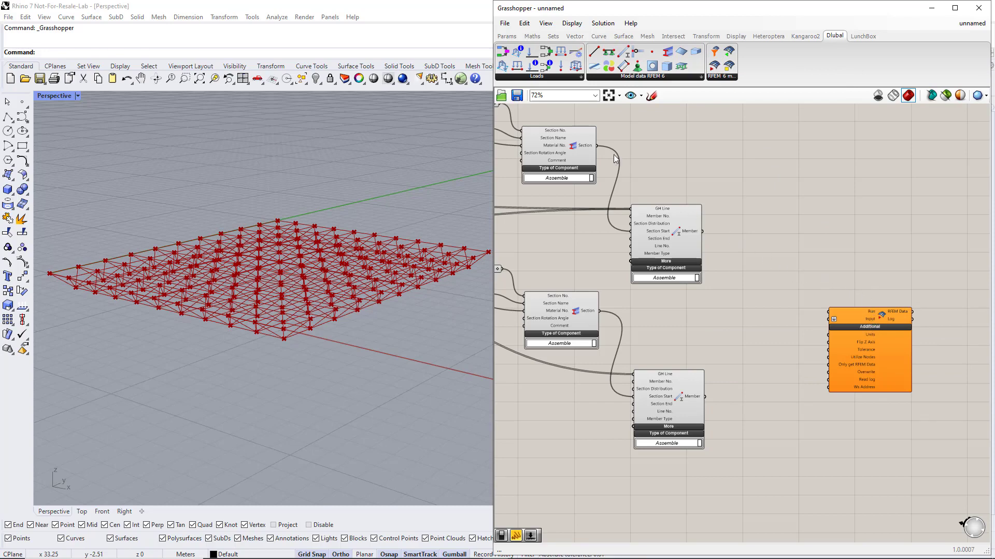
Step: Add a Boolean Toggle for the export component's Run input and a copy of it for the Overwrite input
{"action": "left_click", "coordinate": [507, 36]}
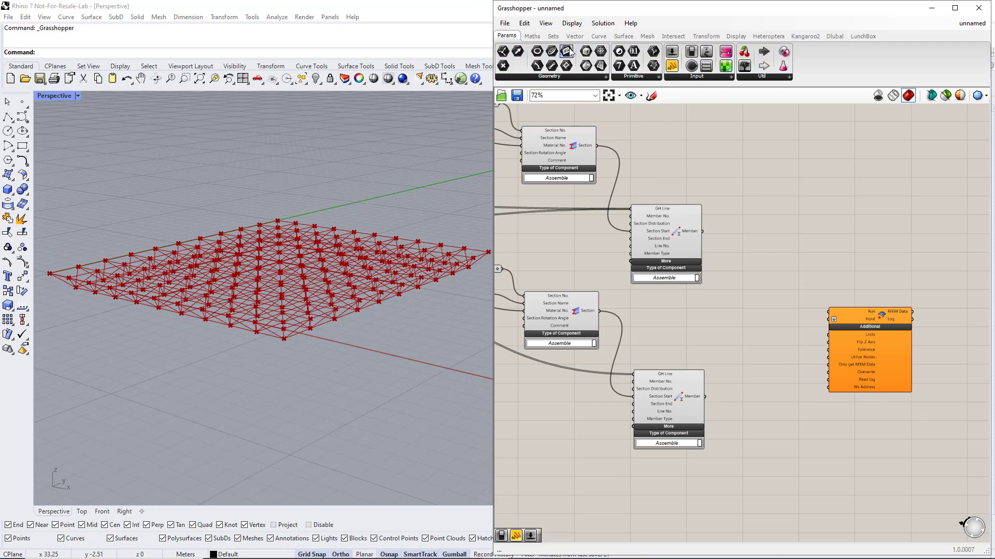
{"action": "left_click", "coordinate": [680, 79]}
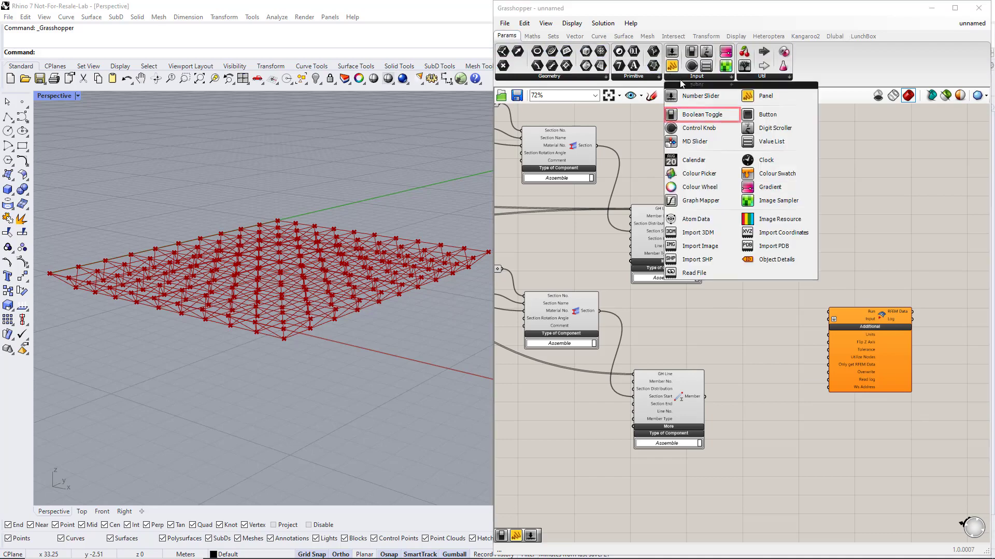
{"action": "left_click", "coordinate": [691, 115]}
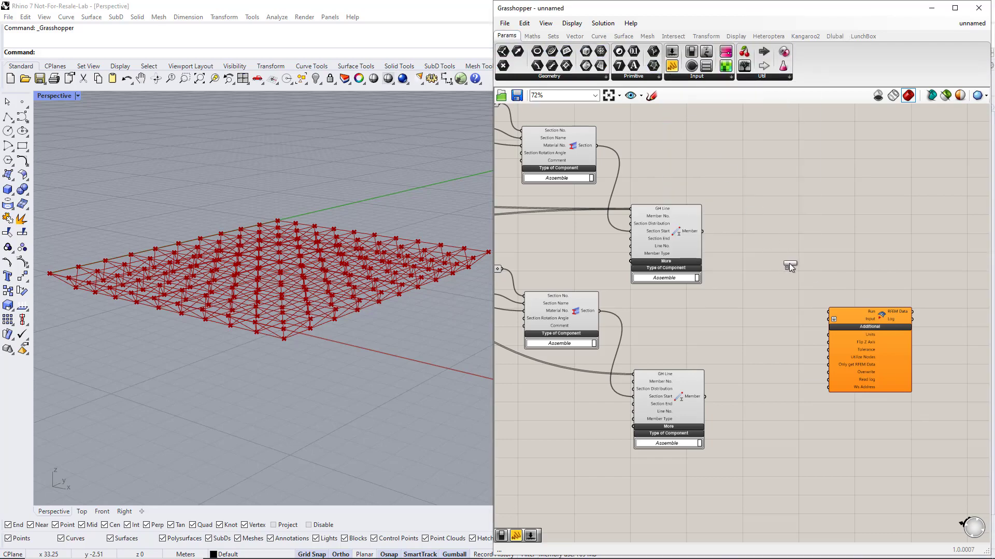
{"action": "left_click", "coordinate": [791, 264]}
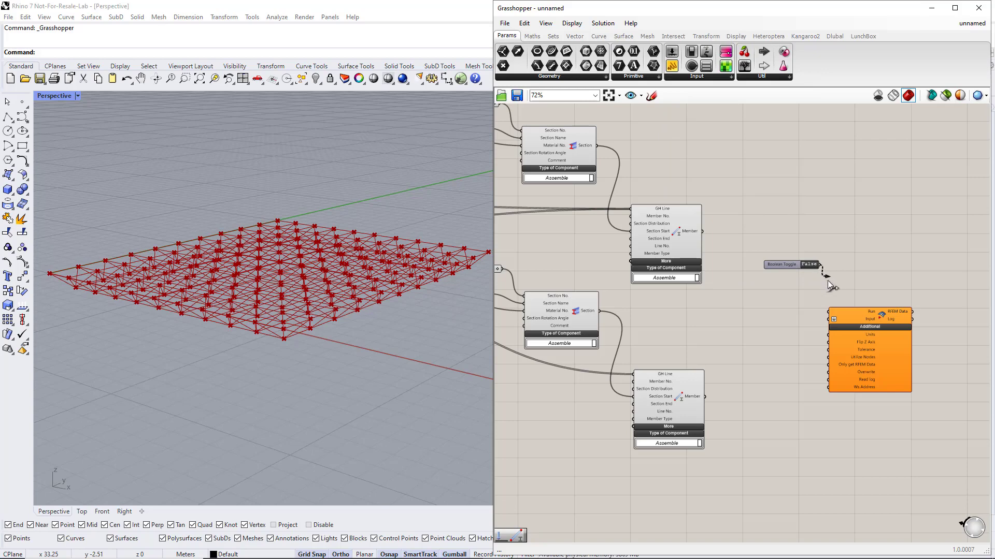
{"action": "left_click_drag", "start_coordinate": [819, 266], "coordinate": [829, 310]}
{"action": "left_click_drag", "start_coordinate": [793, 264], "coordinate": [797, 280]}
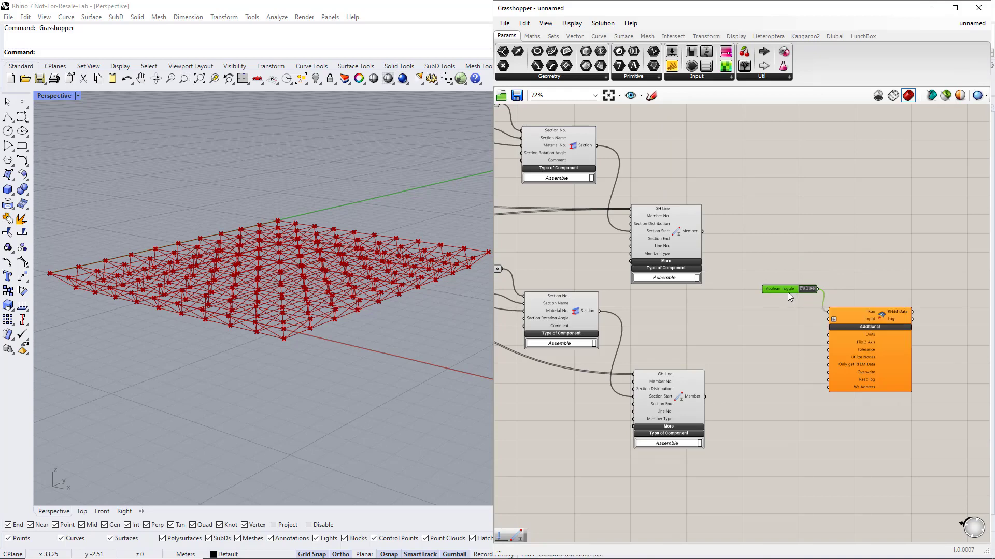
{"action": "left_click_drag", "start_coordinate": [787, 294], "coordinate": [785, 324], "text": "alt"}
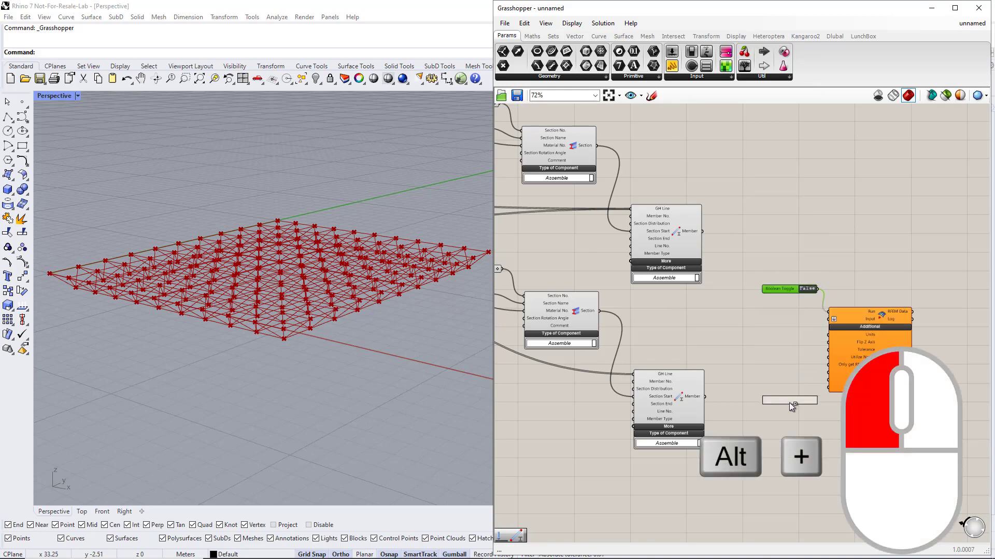
{"action": "left_click_drag", "start_coordinate": [788, 403], "coordinate": [829, 381], "text": "alt"}
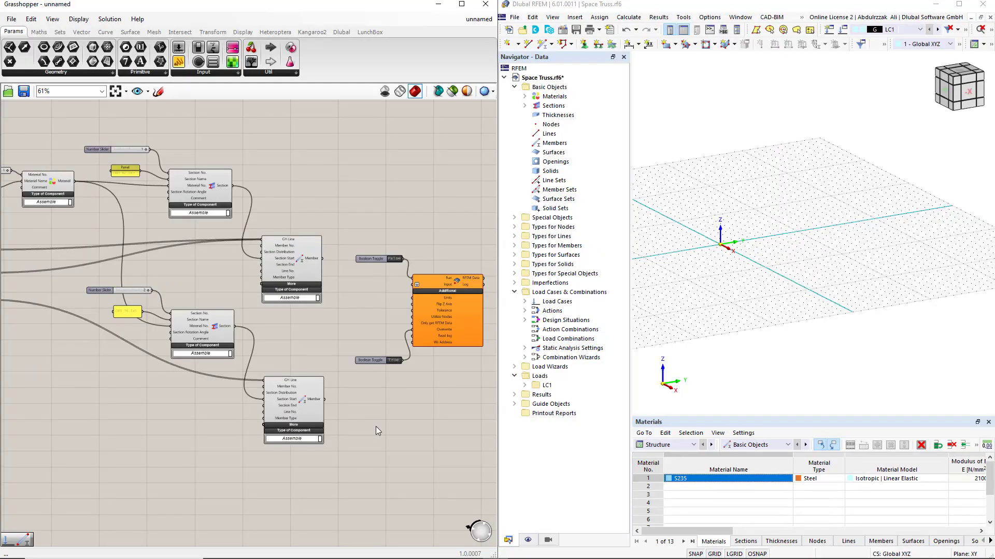
Step: Connect both Member outputs, both Section outputs and the Material output together to the export component's Input
{"action": "left_click_drag", "start_coordinate": [322, 259], "coordinate": [416, 284]}
{"action": "left_click_drag", "start_coordinate": [234, 185], "coordinate": [415, 284], "text": "shift"}
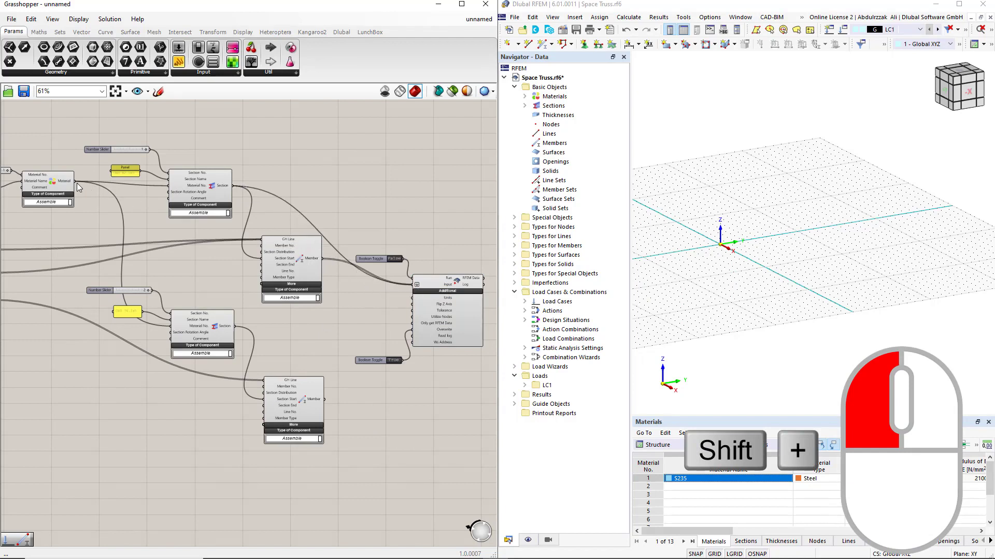
{"action": "left_click_drag", "start_coordinate": [75, 182], "coordinate": [416, 285], "text": "shift"}
{"action": "left_click_drag", "start_coordinate": [324, 399], "coordinate": [416, 285], "text": "shift"}
{"action": "left_click_drag", "start_coordinate": [235, 326], "coordinate": [416, 284], "text": "shift"}
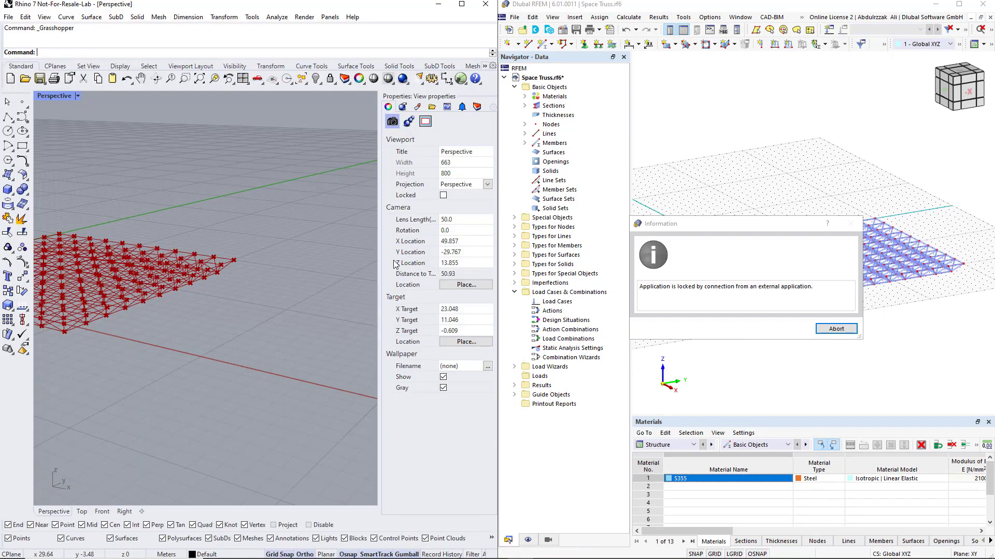
Step: Abort the external-application lock dialog in RFEM and examine the transferred truss members up close
{"action": "left_click", "coordinate": [836, 329]}
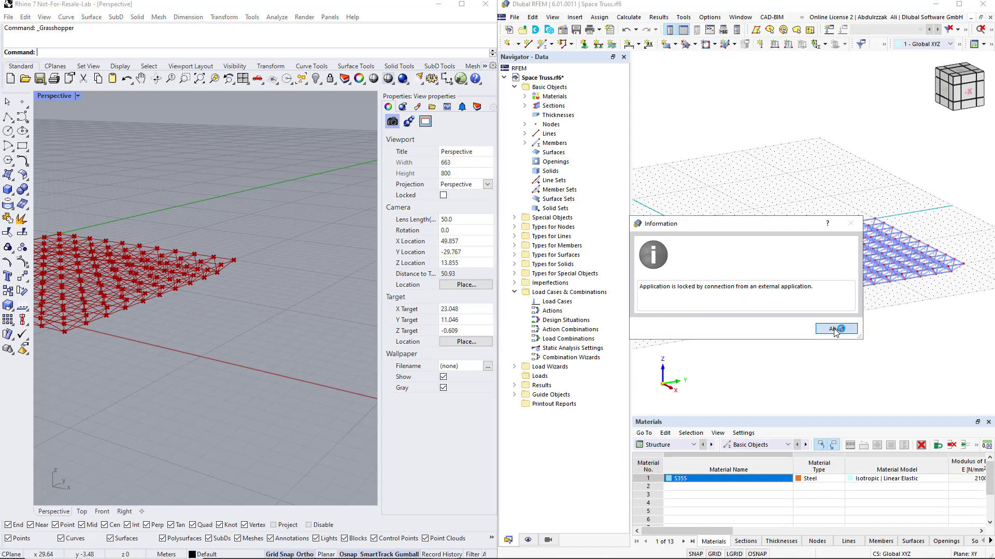
{"action": "left_click", "coordinate": [789, 332]}
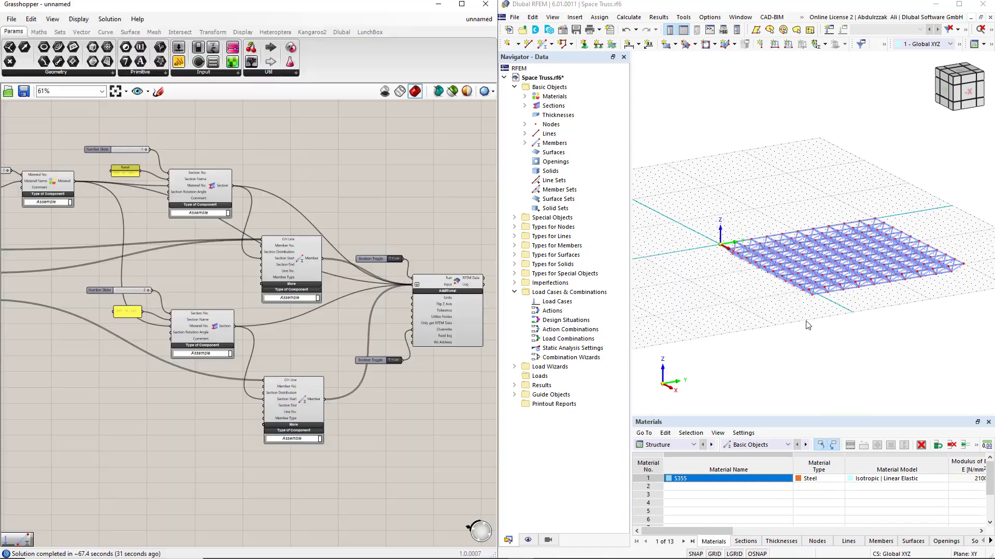
{"action": "scroll", "coordinate": [809, 325], "scroll_direction": "up", "scroll_amount": 6}
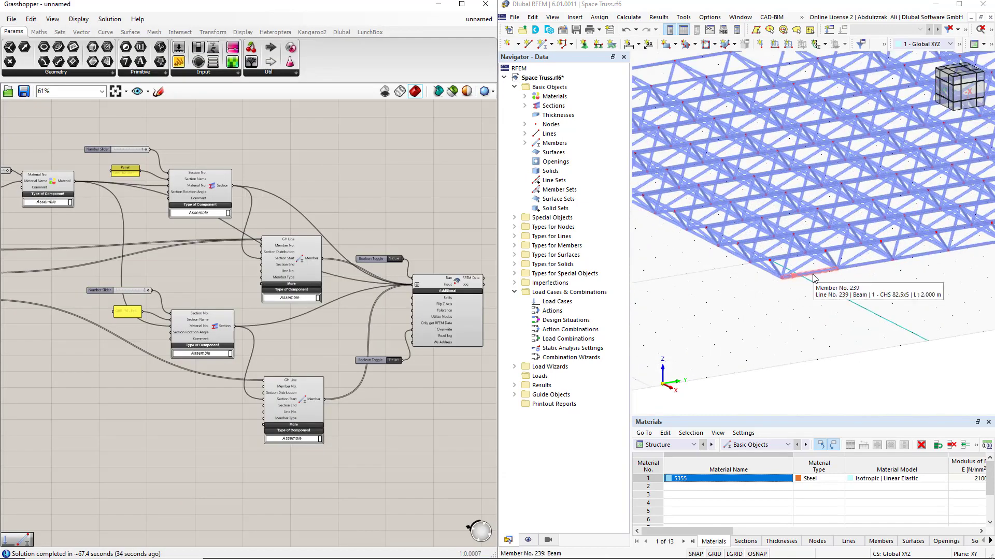
Step: Check the section and material assigned to chord member No. 239 at the truss corner, discarding the edit
{"action": "double_click", "coordinate": [813, 278]}
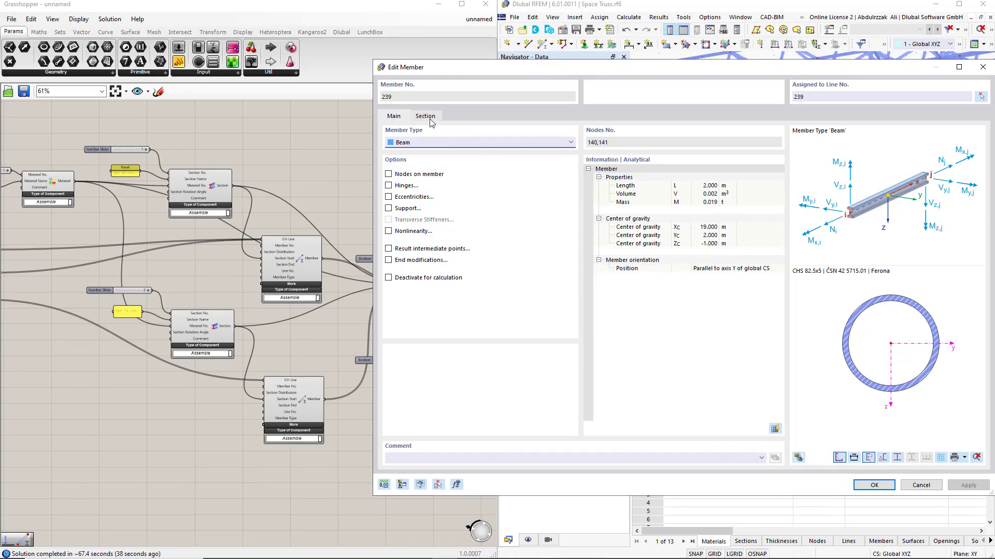
{"action": "left_click", "coordinate": [425, 116]}
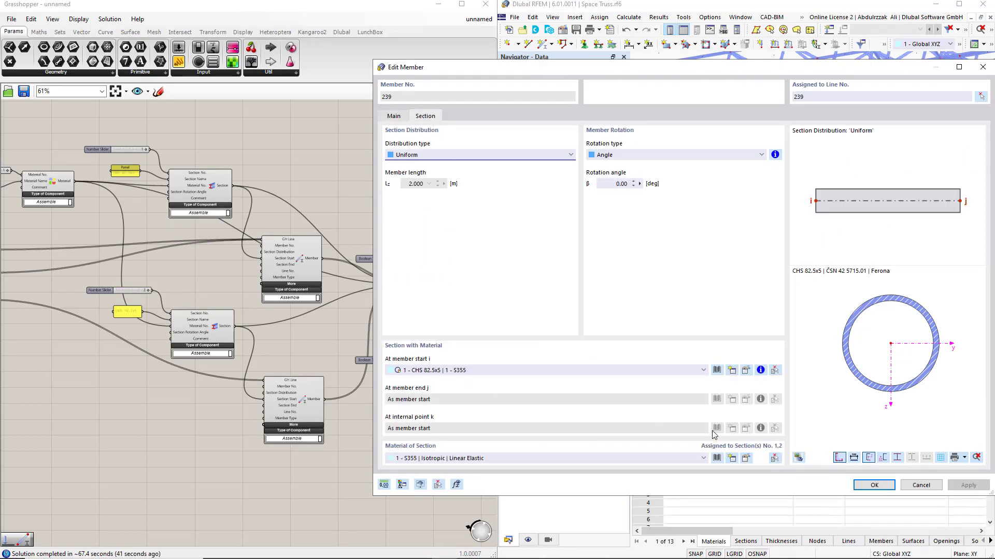
{"action": "left_click", "coordinate": [920, 485]}
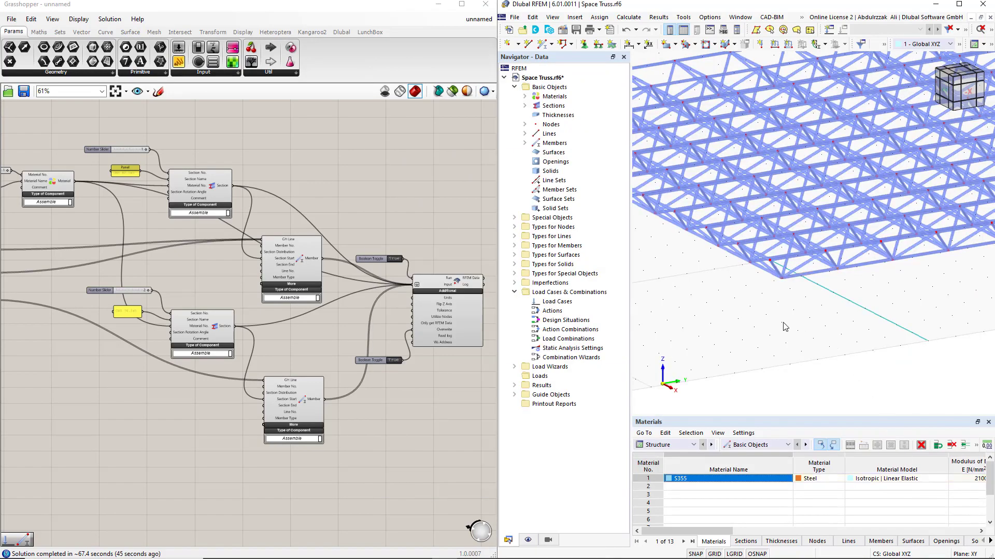
Step: Check the section and material assigned to diagonal member No. 433, discard the edit and view the whole truss
{"action": "middle_click_drag", "start_coordinate": [784, 326], "coordinate": [826, 338], "text": "ctrl"}
{"action": "double_click", "coordinate": [857, 280]}
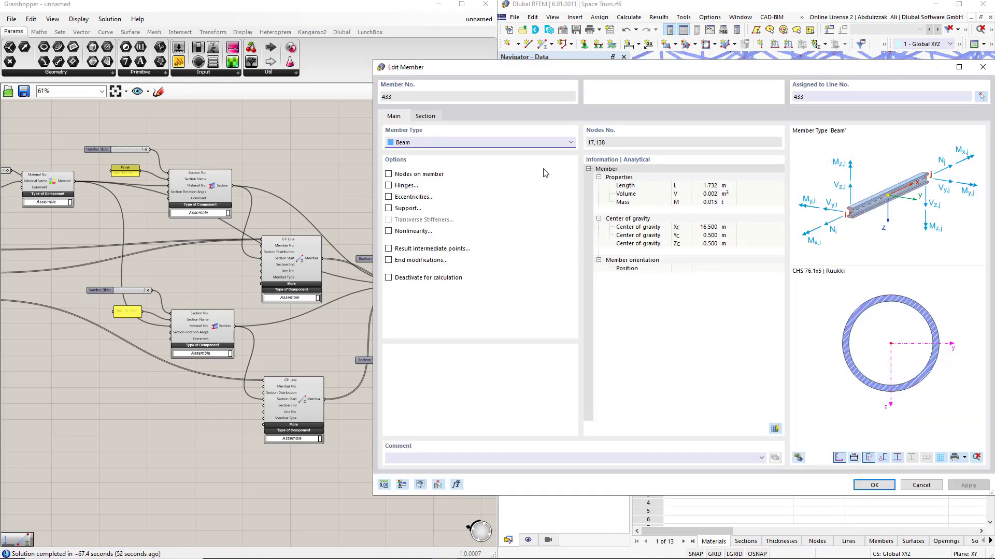
{"action": "left_click", "coordinate": [431, 118]}
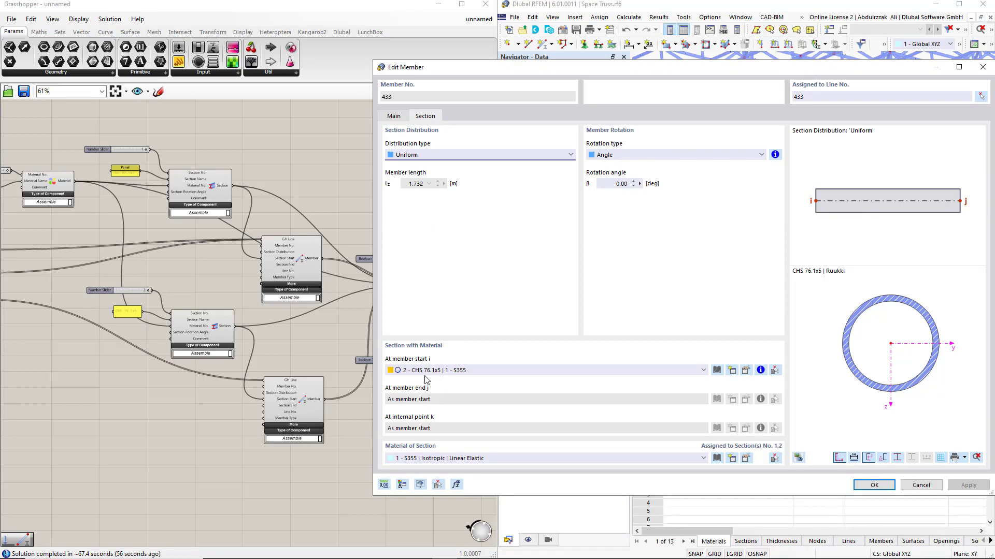
{"action": "left_click", "coordinate": [921, 485]}
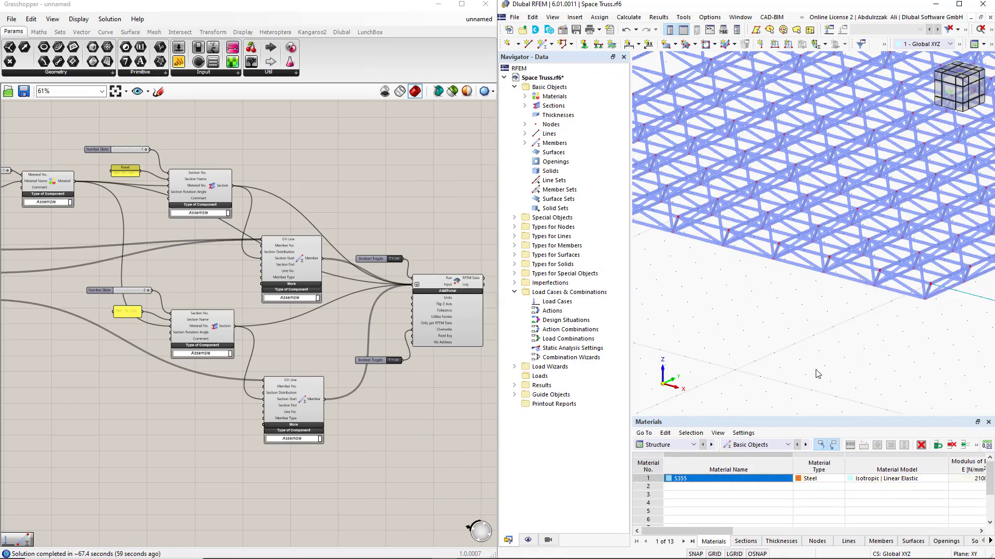
{"action": "scroll", "coordinate": [817, 374], "scroll_direction": "down", "scroll_amount": 3}
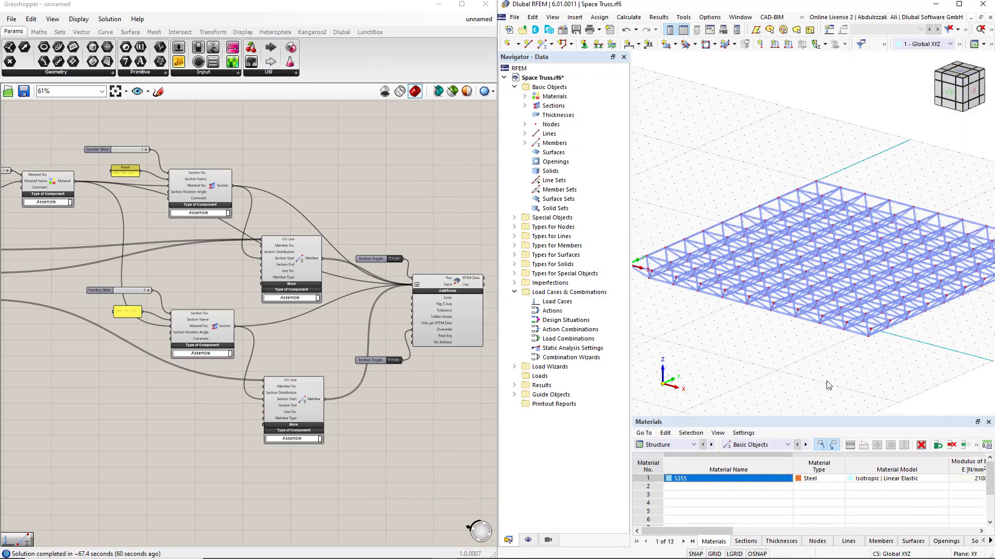